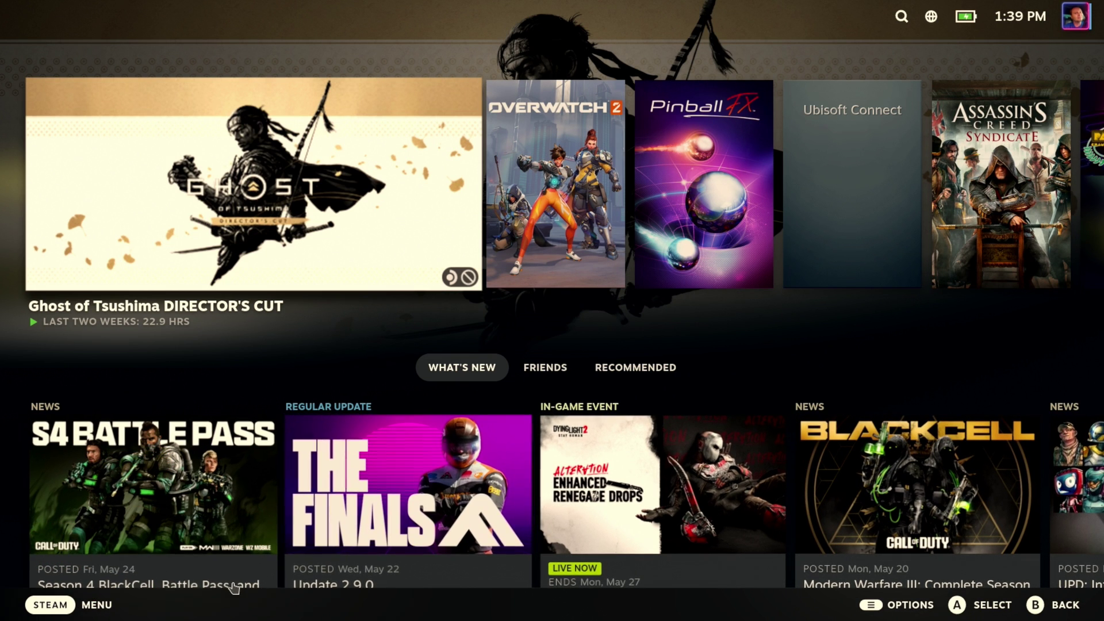
# Switch from Gaming Mode to the desktop via the STEAM menu's Power options.
pyautogui.click(94, 603)
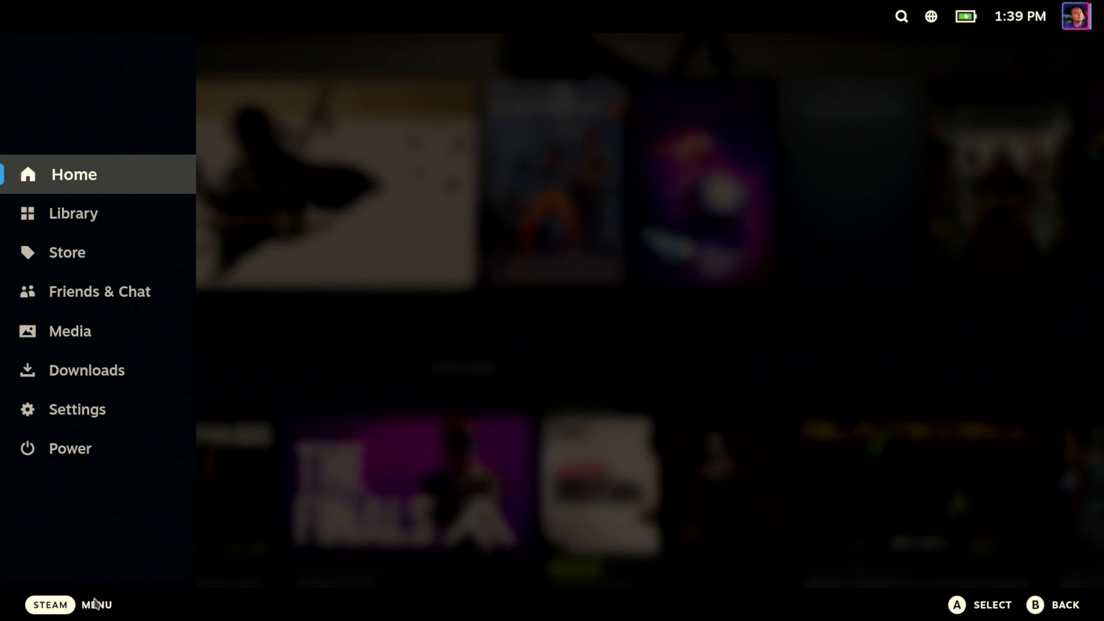
pyautogui.click(75, 449)
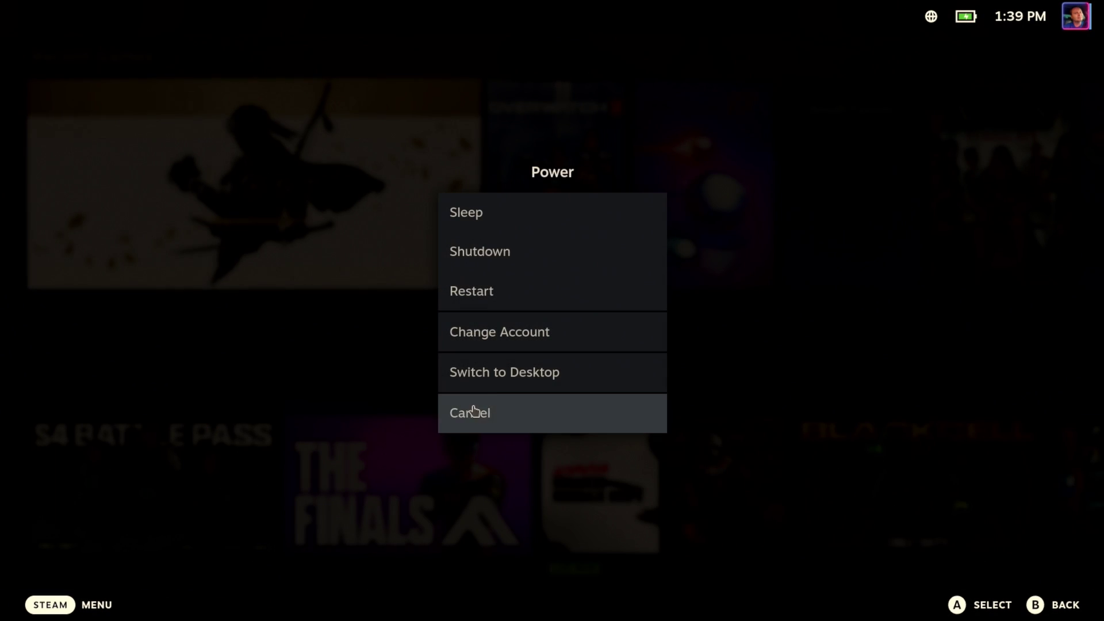
pyautogui.click(506, 385)
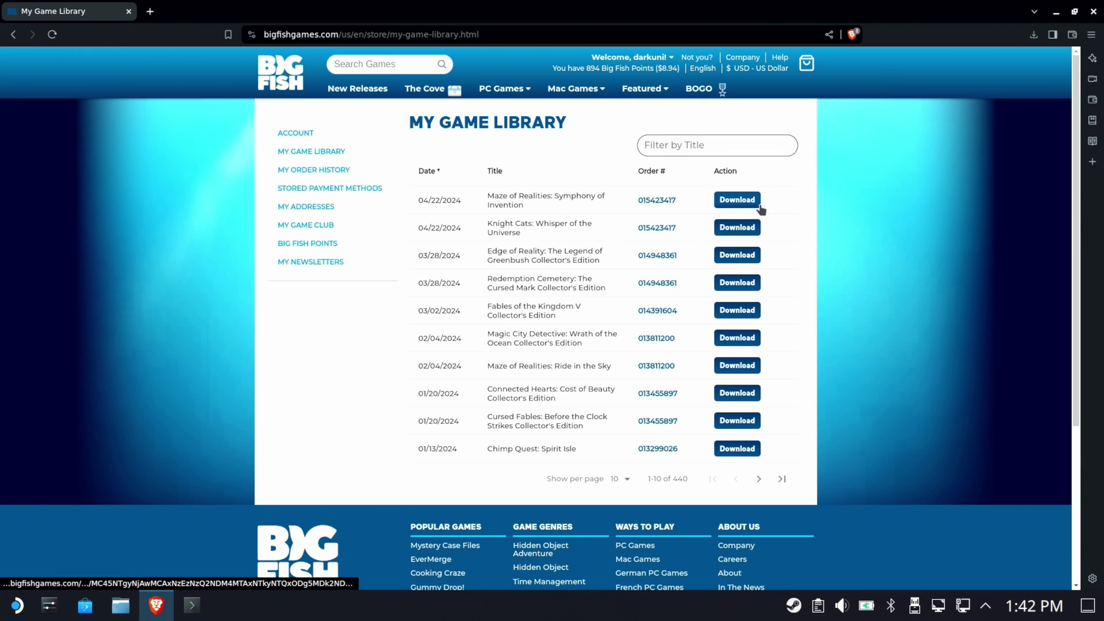
# Save the Maze of Realities: Symphony of Invention installer to Downloads and close Brave.
pyautogui.click(738, 202)
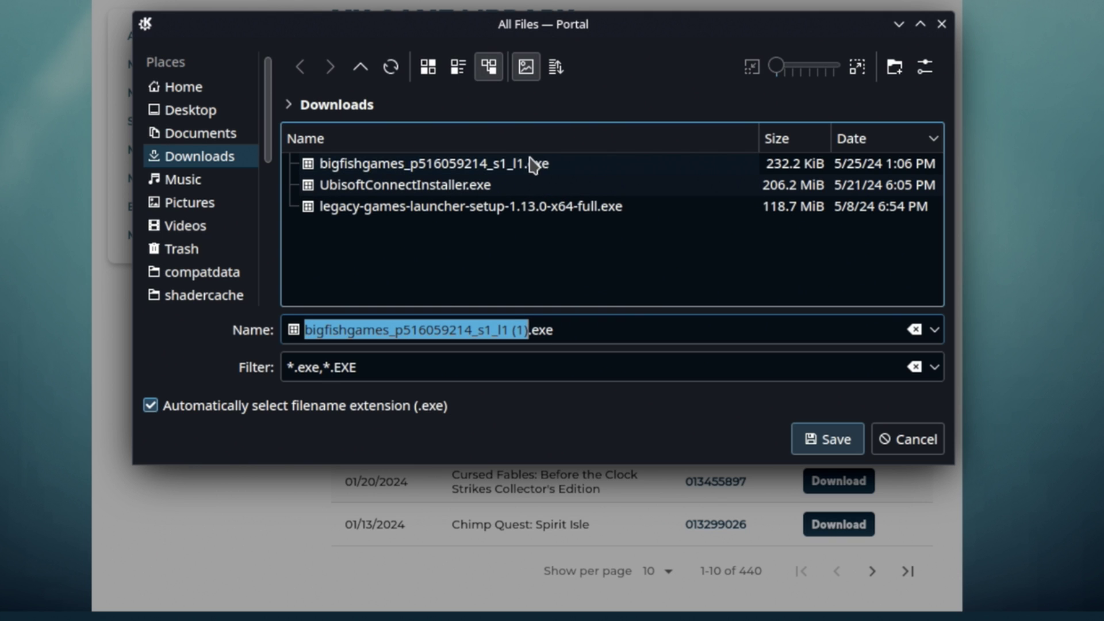
pyautogui.click(845, 446)
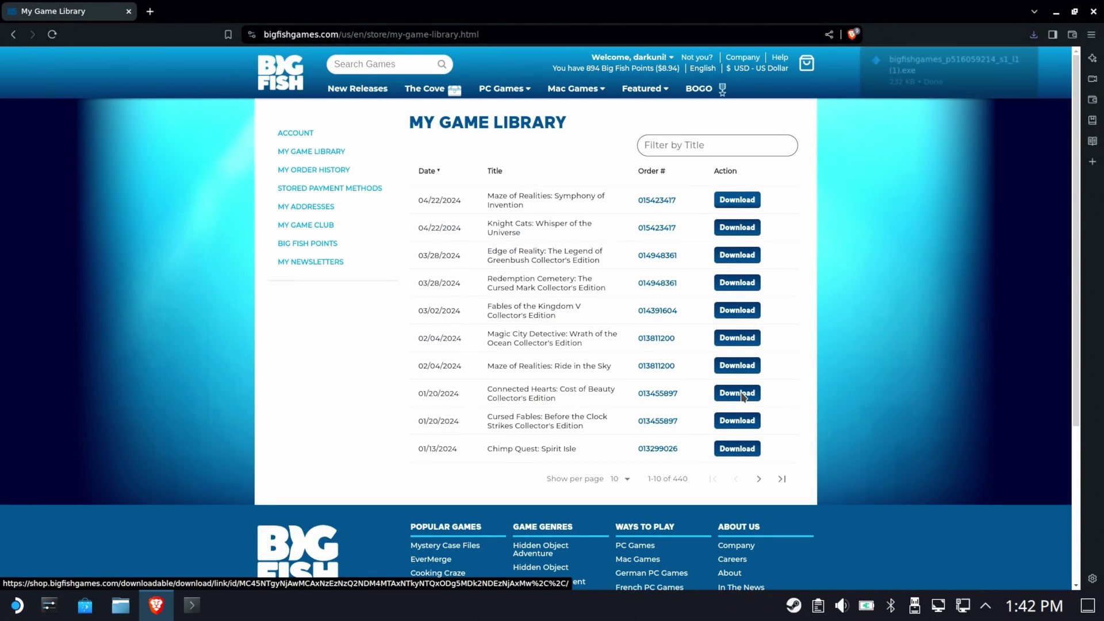
pyautogui.moveTo(928, 87)
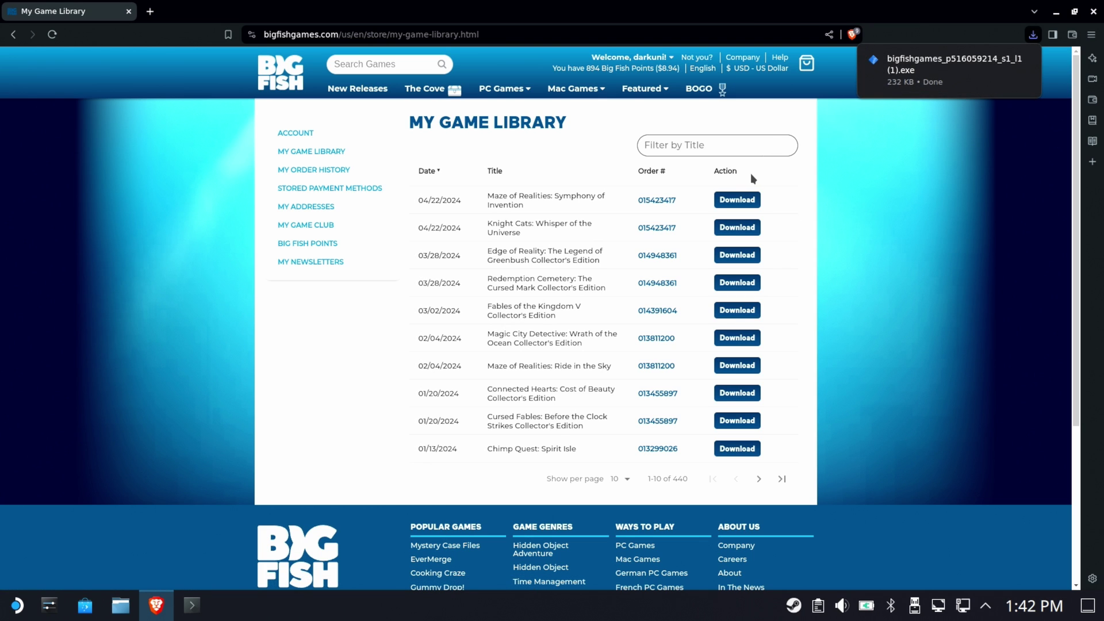
pyautogui.click(1093, 12)
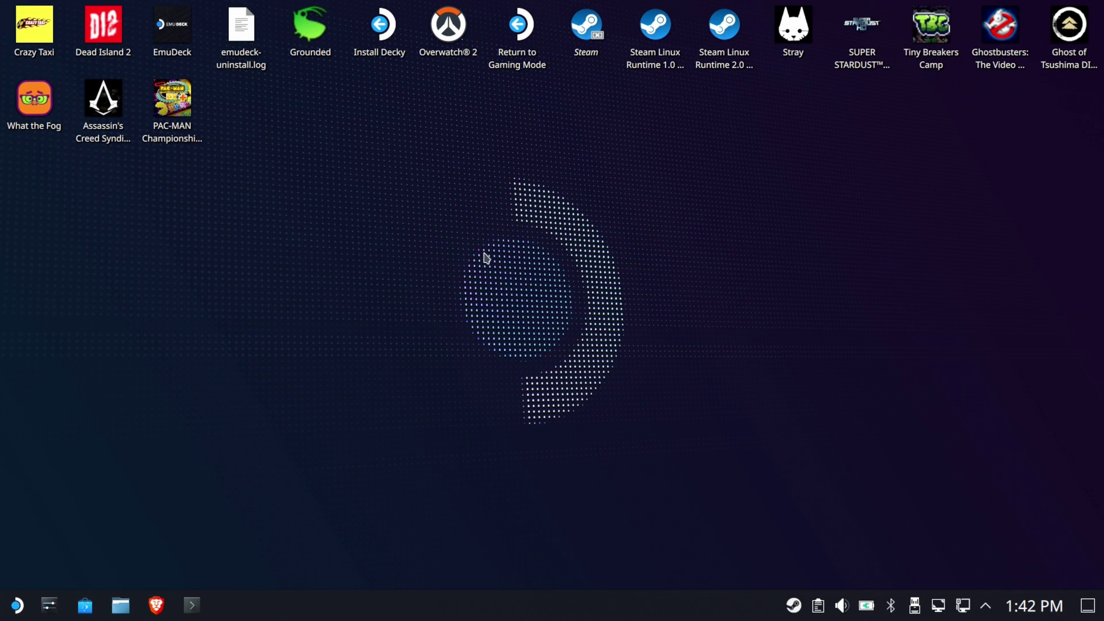
pyautogui.click(120, 604)
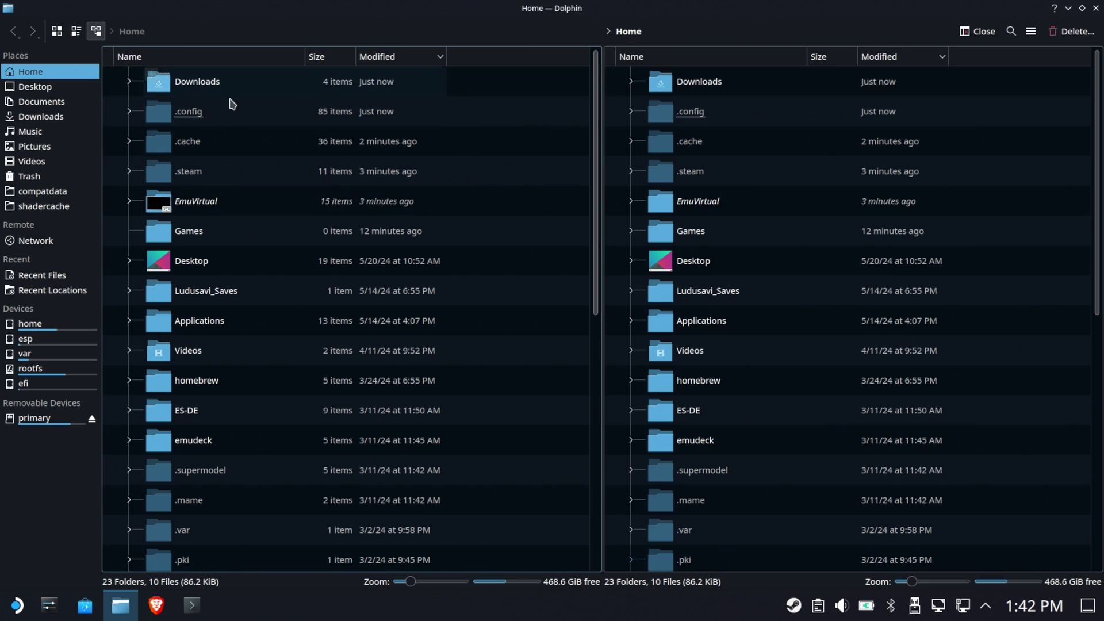
pyautogui.click(696, 58)
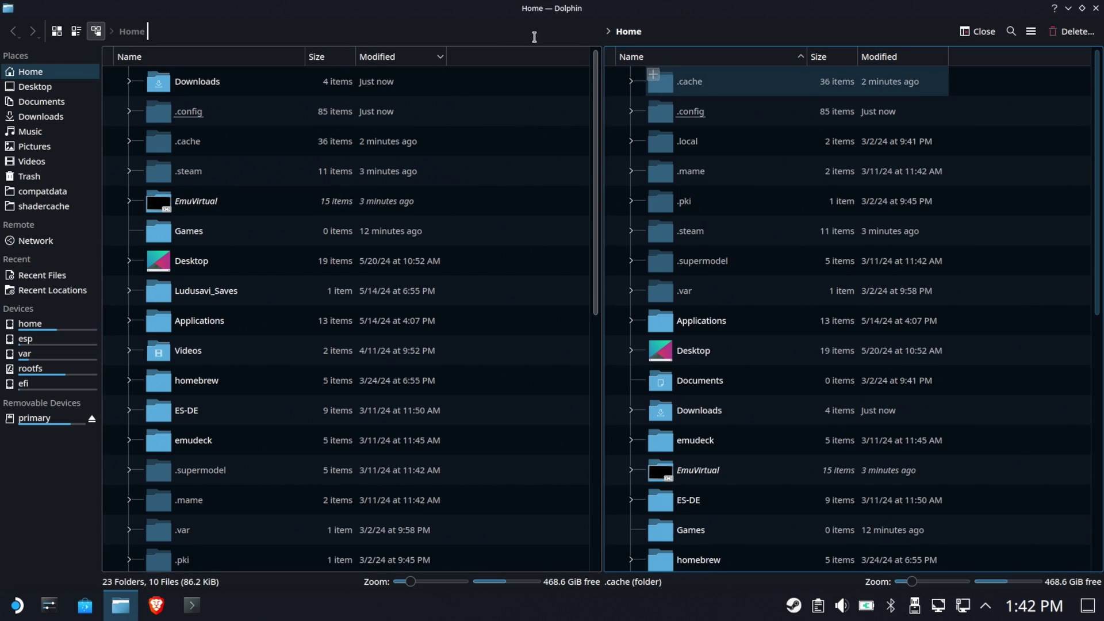
pyautogui.click(220, 59)
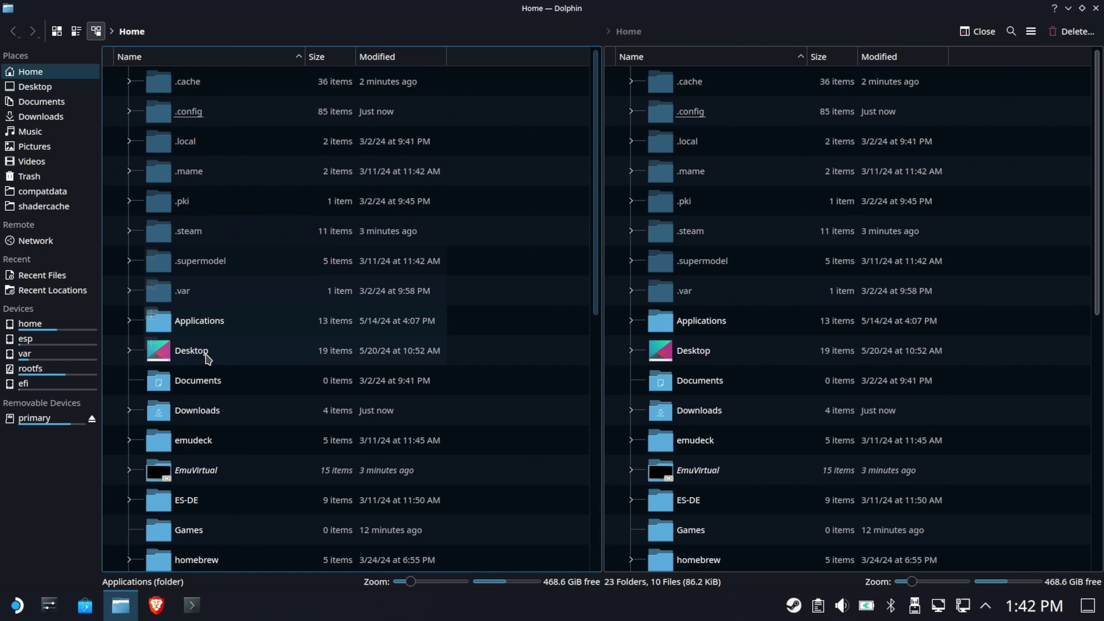
pyautogui.click(253, 409)
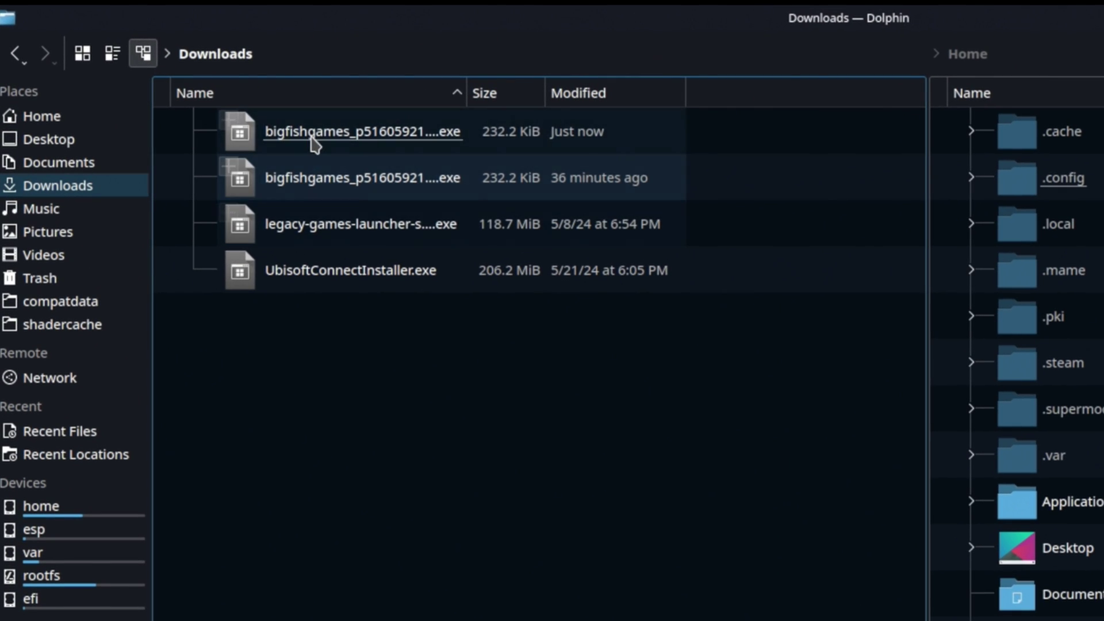
pyautogui.click(315, 118)
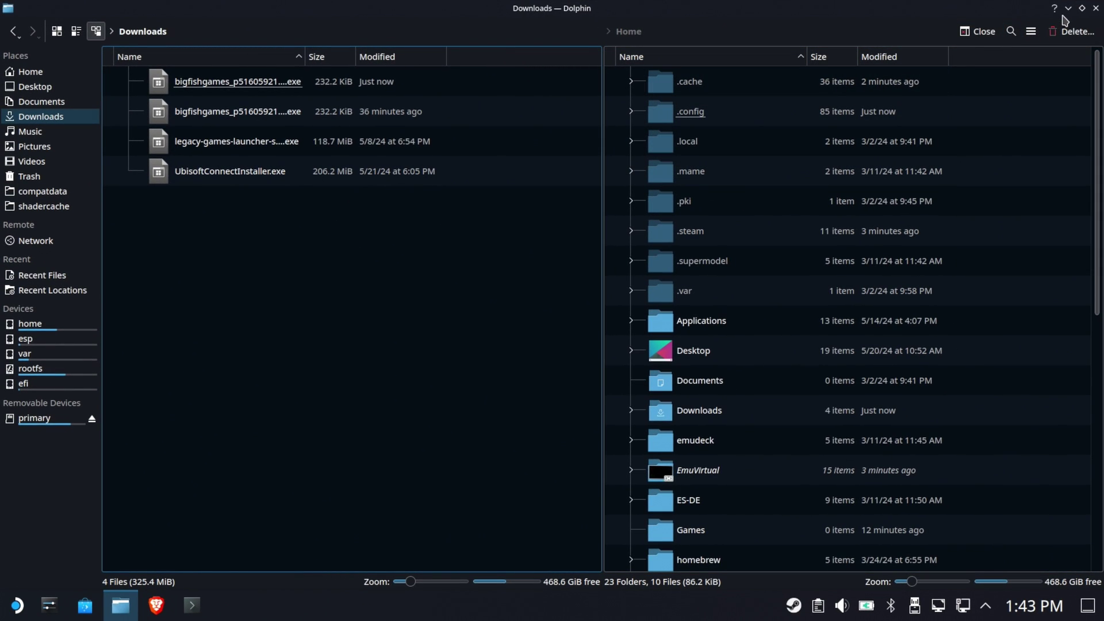
pyautogui.click(1067, 9)
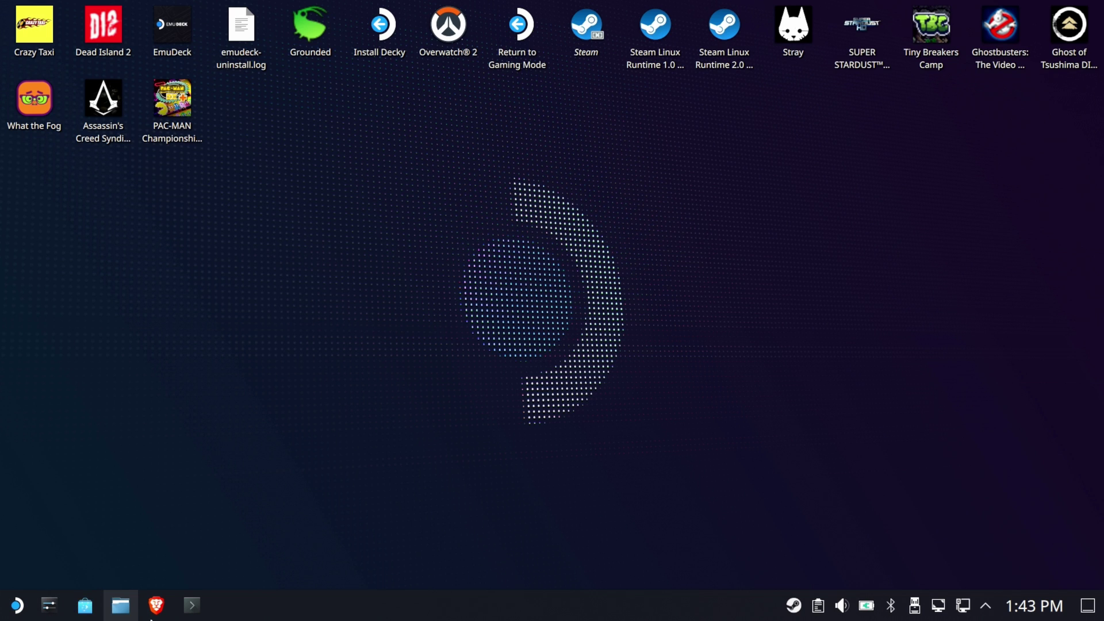
# Launch Steam from the desktop shortcut and maximize its window.
pyautogui.click(600, 30)
pyautogui.doubleClick(600, 30)
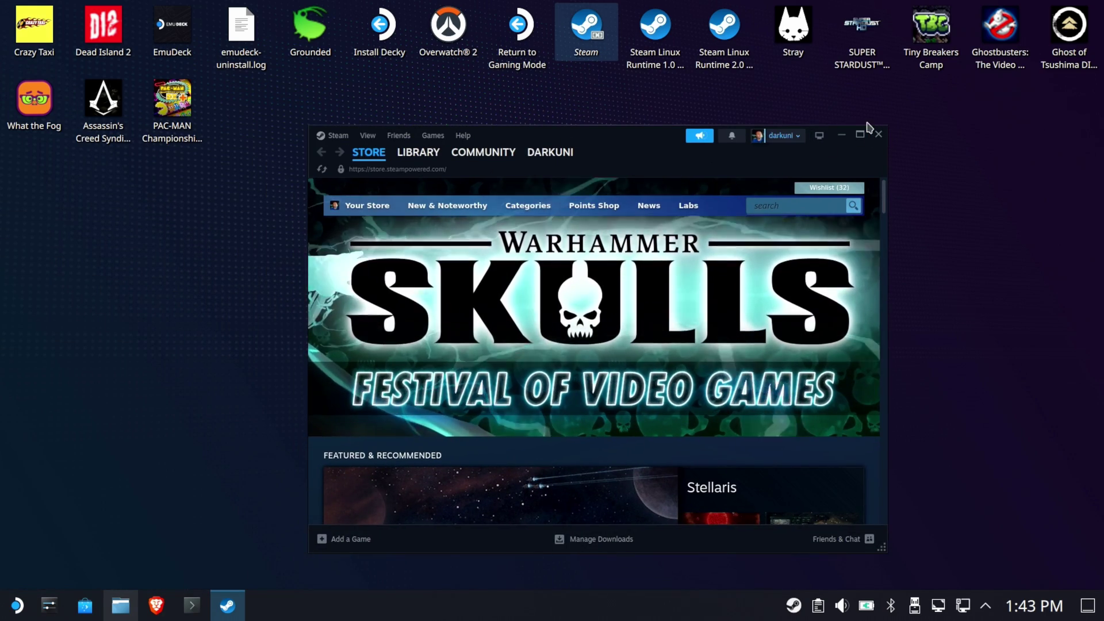
pyautogui.click(860, 134)
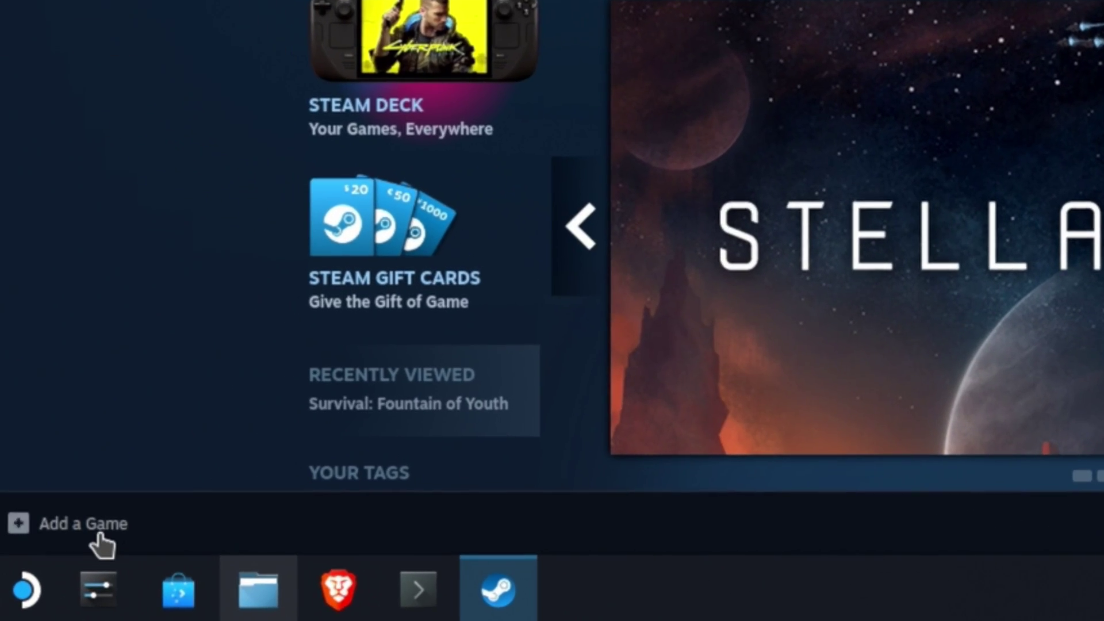
# Add the bigfishgames installer from Downloads as a non-Steam game.
pyautogui.click(101, 543)
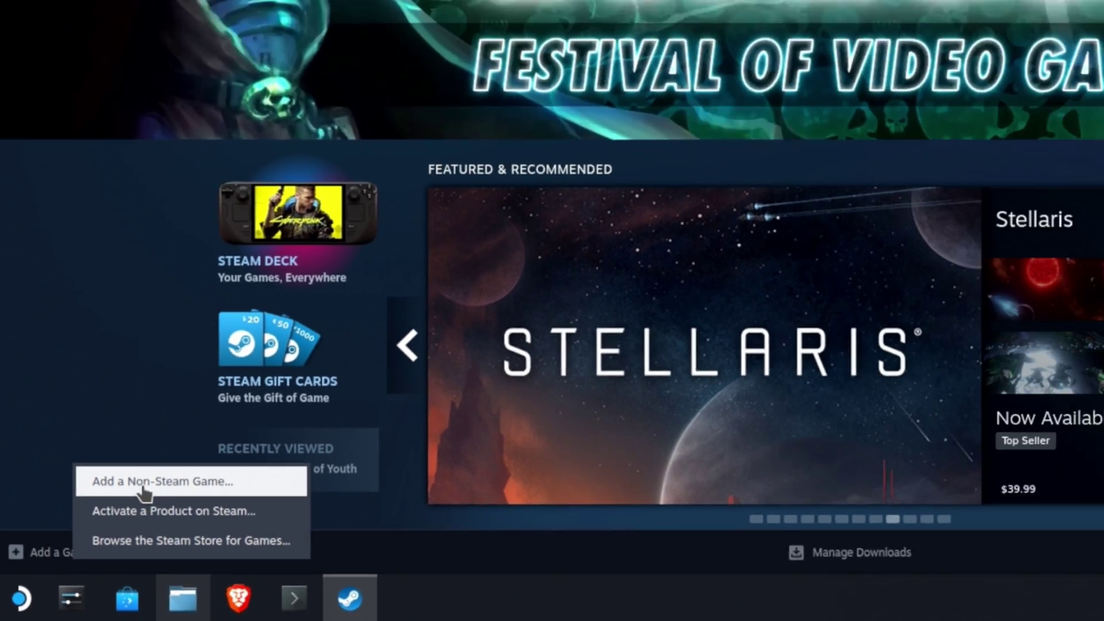
pyautogui.click(202, 419)
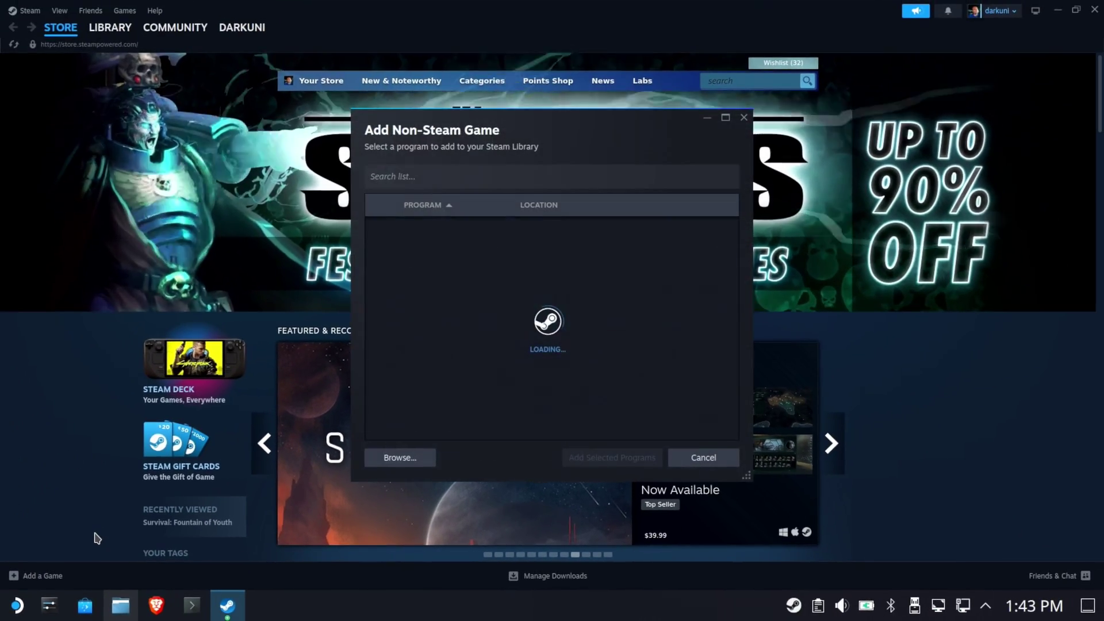
pyautogui.click(391, 458)
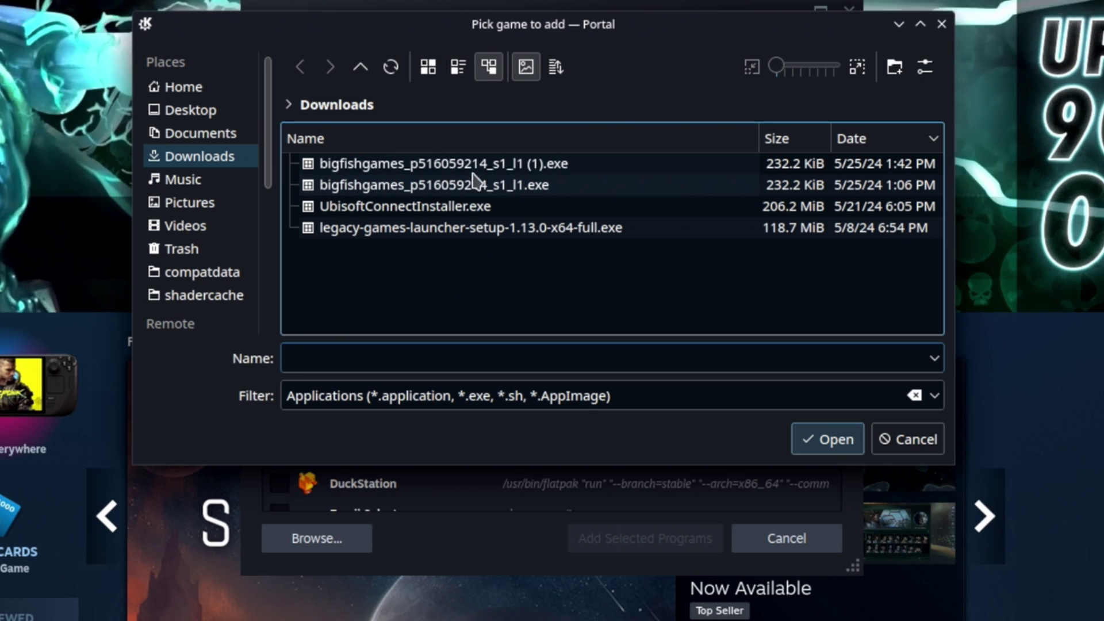
pyautogui.click(500, 184)
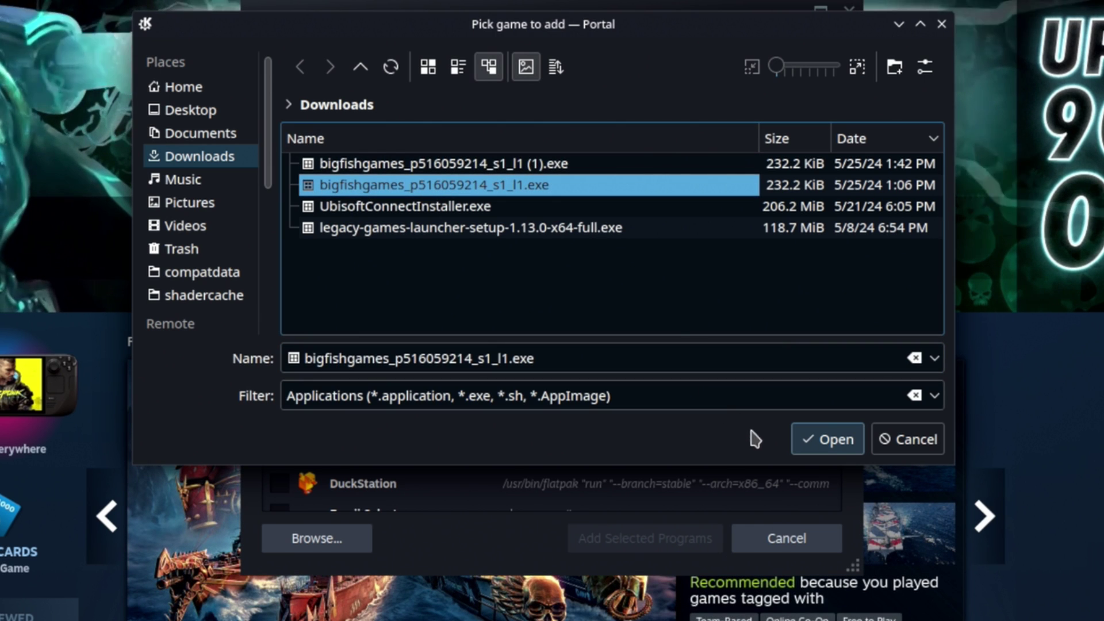
pyautogui.click(823, 440)
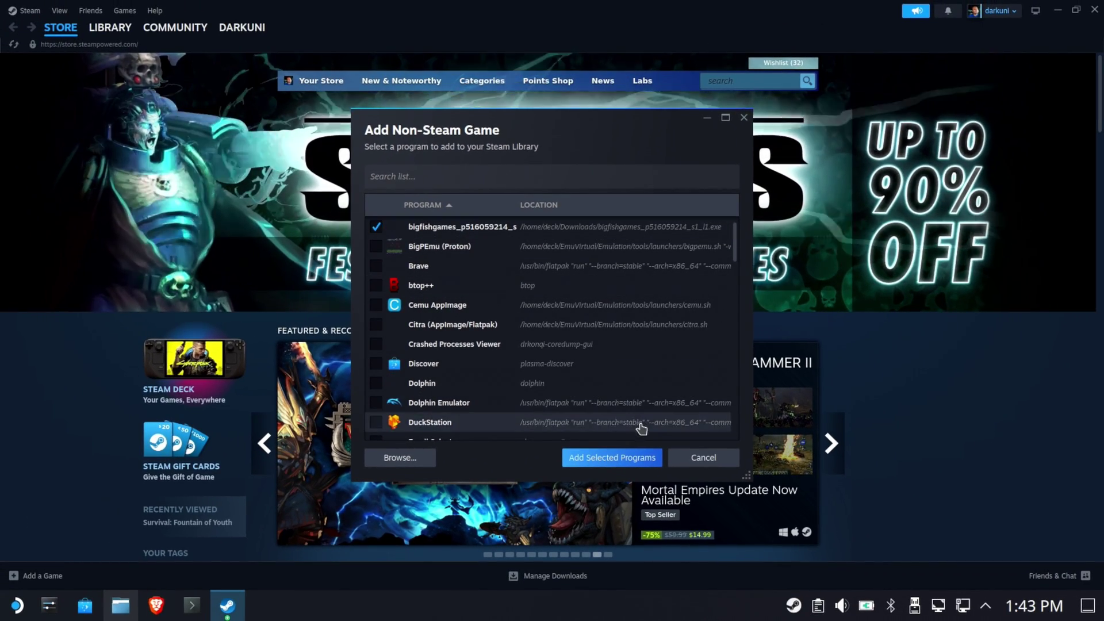
pyautogui.click(615, 458)
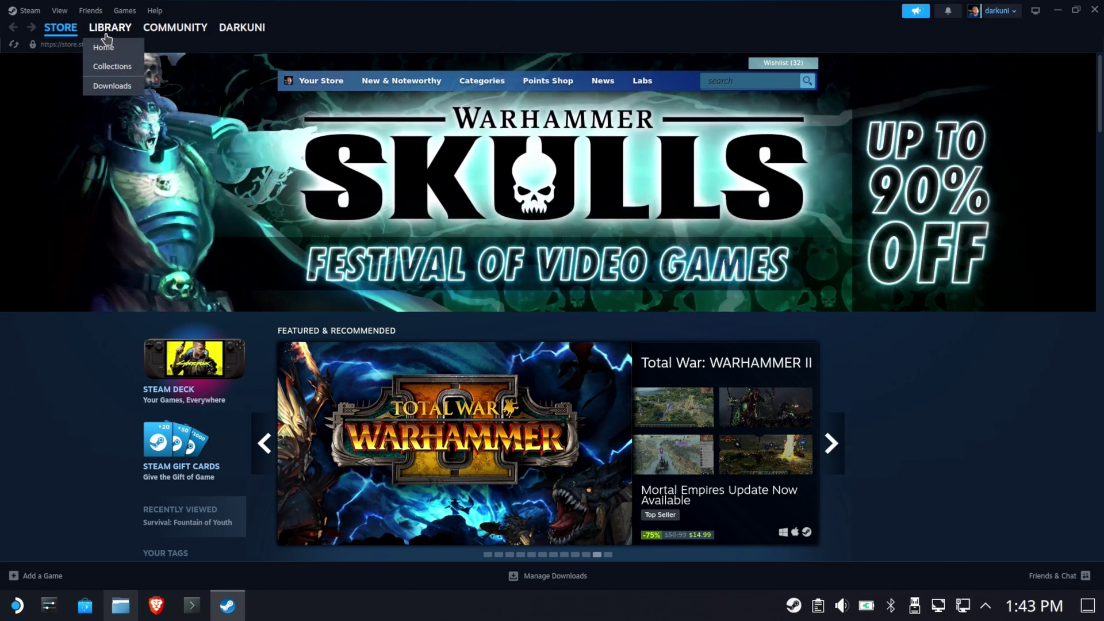
# Search the Library for 'big' and open the bigfishgames installer's page.
pyautogui.click(106, 34)
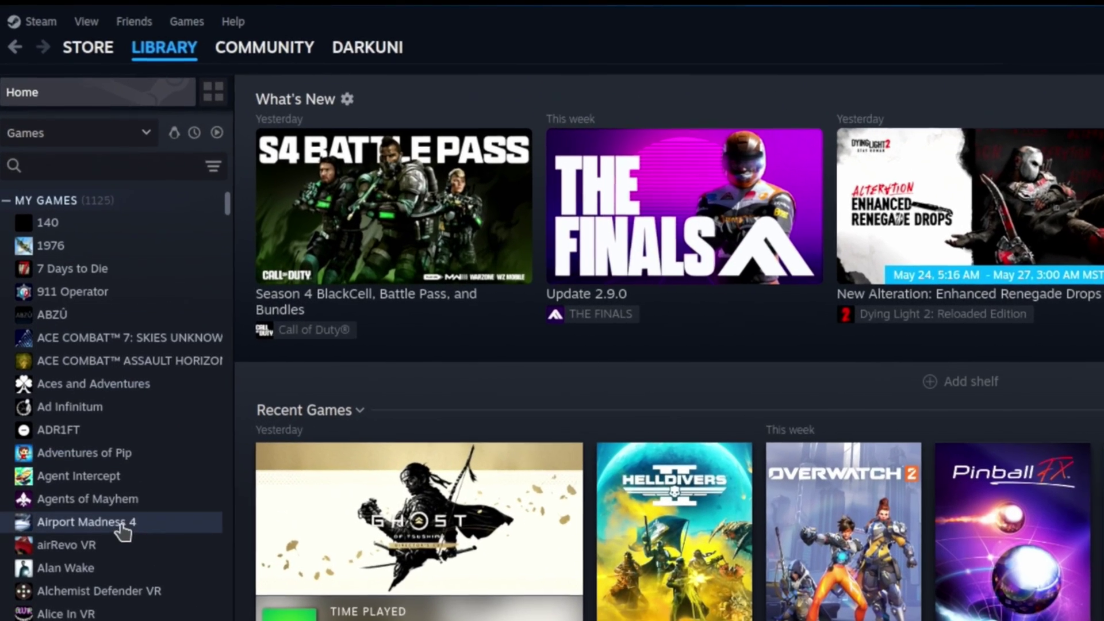
pyautogui.click(106, 164)
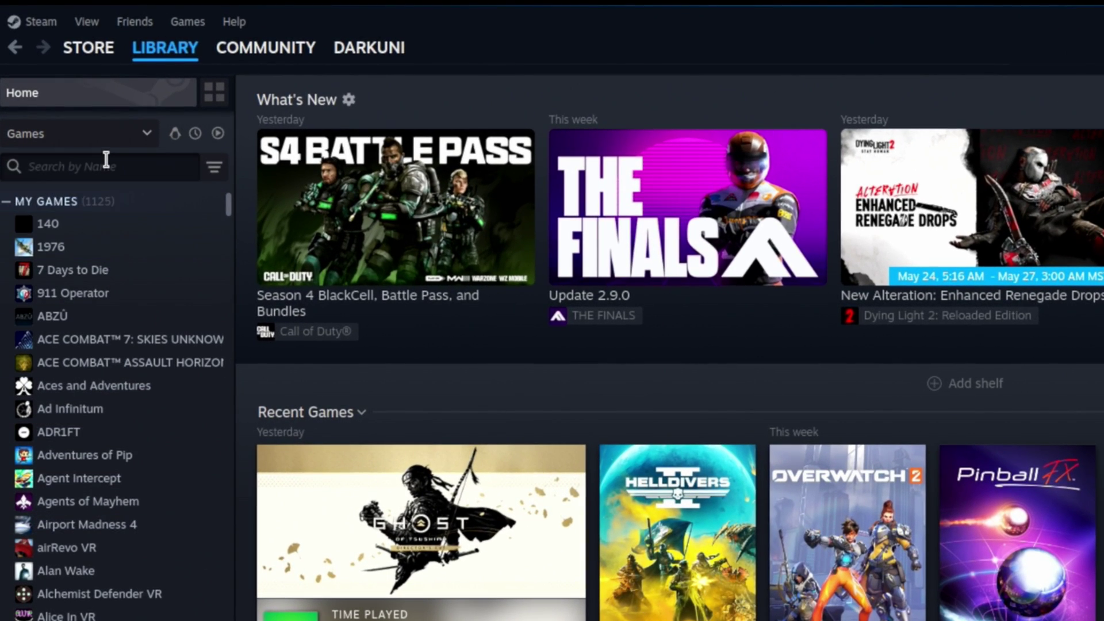
pyautogui.write('big')
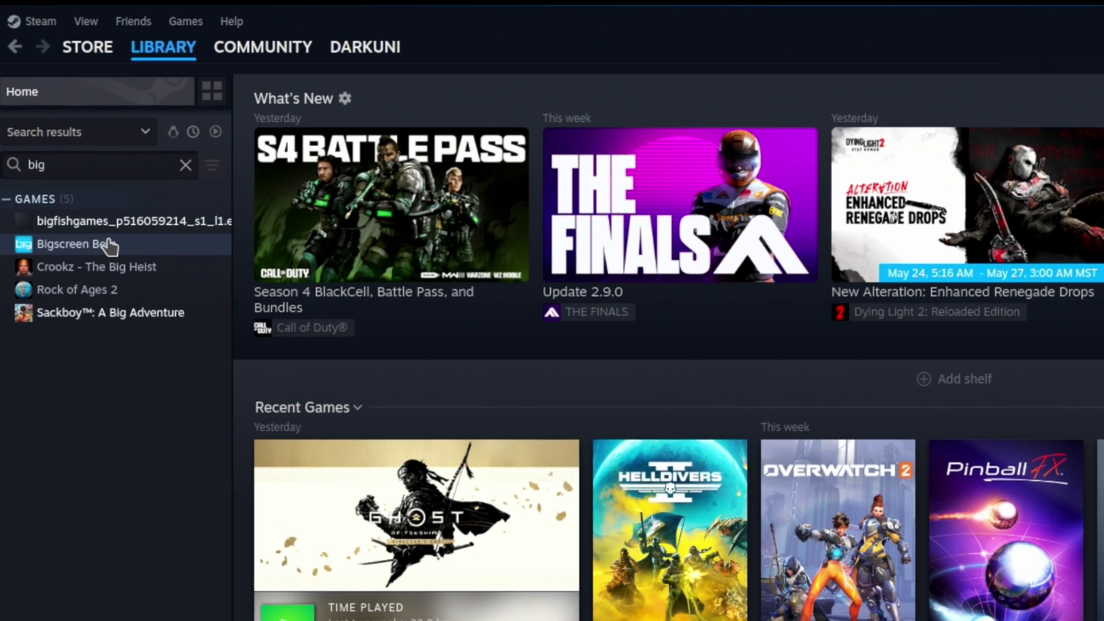
pyautogui.click(112, 225)
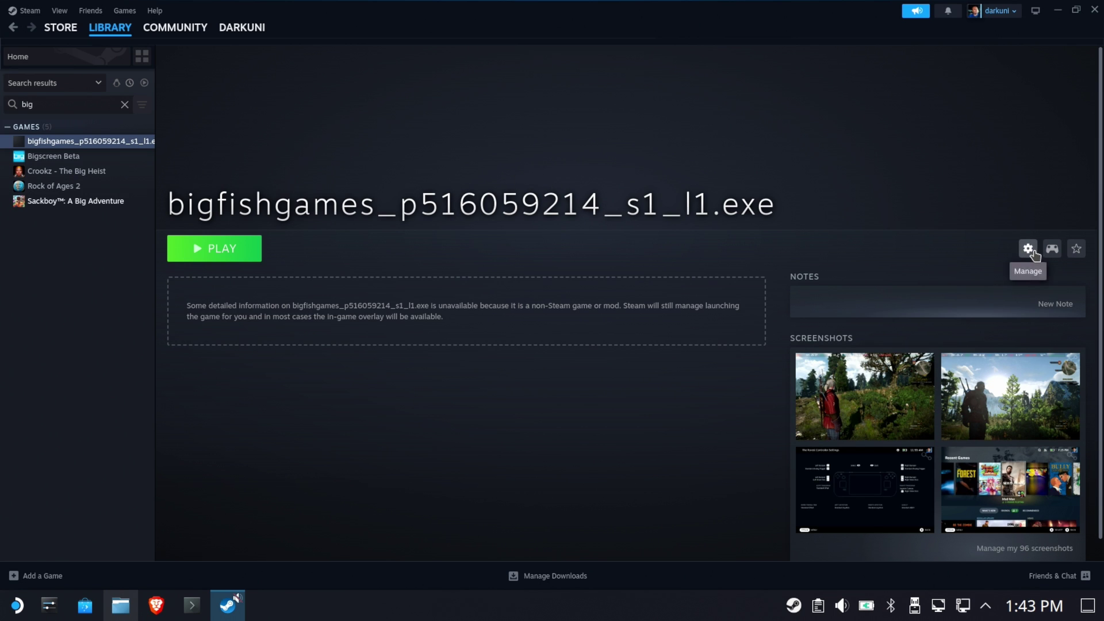
# Force Proton Experimental in the installer's Compatibility properties, then press PLAY.
pyautogui.click(1028, 249)
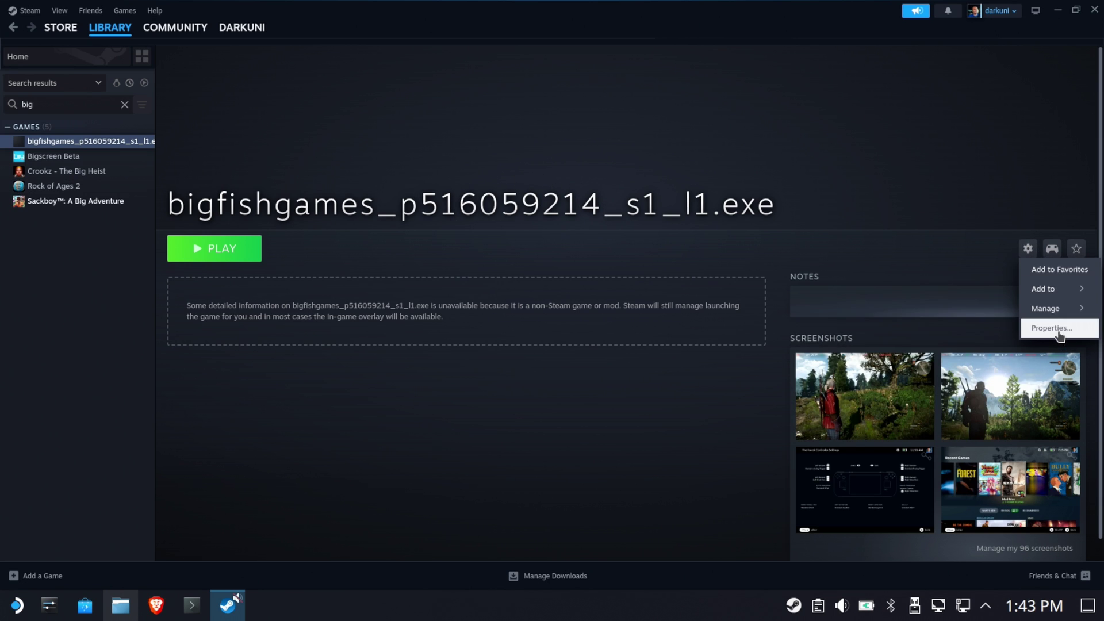
pyautogui.click(1051, 327)
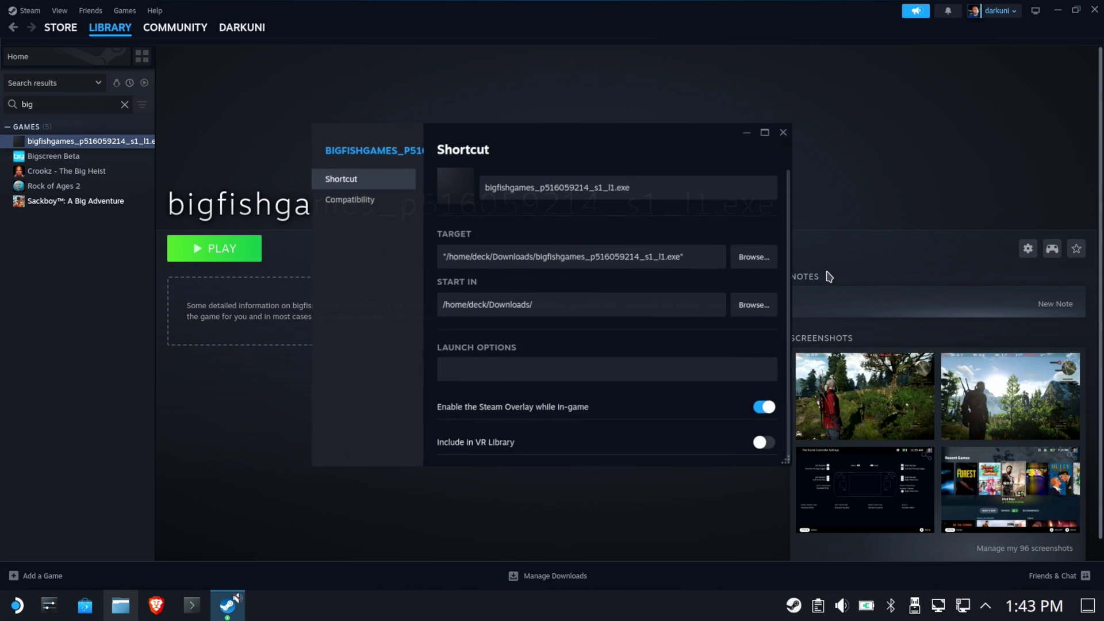
pyautogui.click(358, 200)
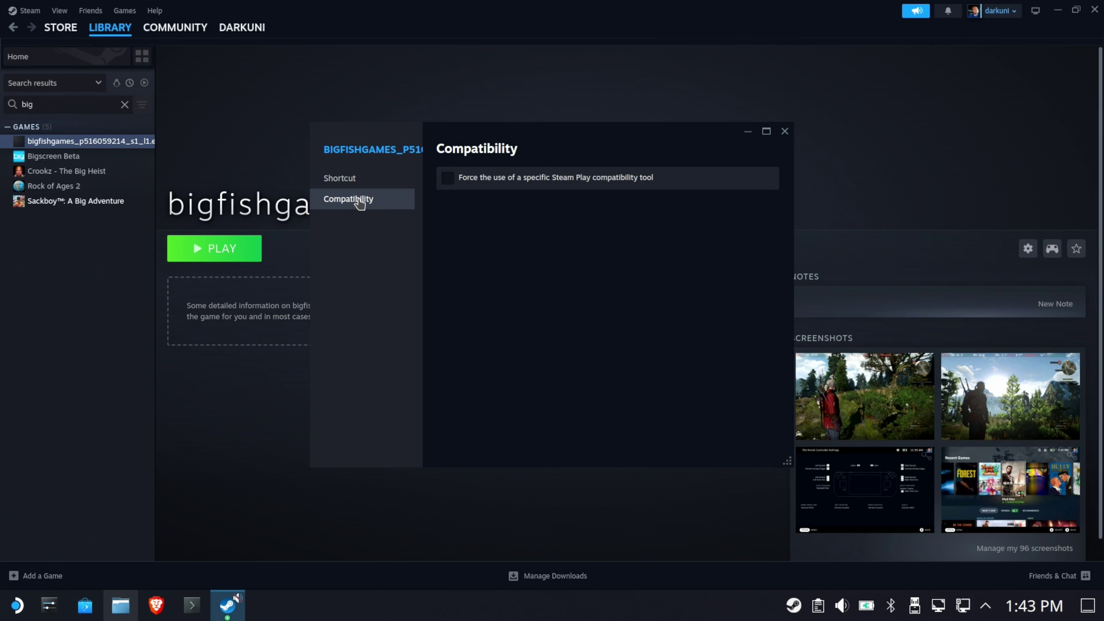
pyautogui.click(570, 182)
pyautogui.click(503, 205)
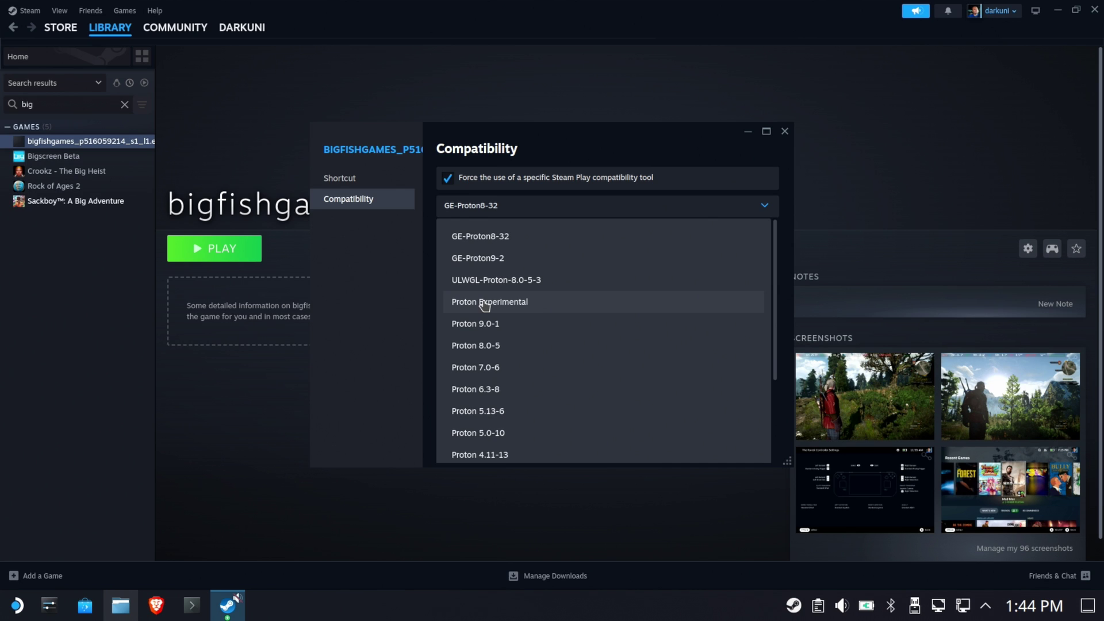
pyautogui.click(484, 303)
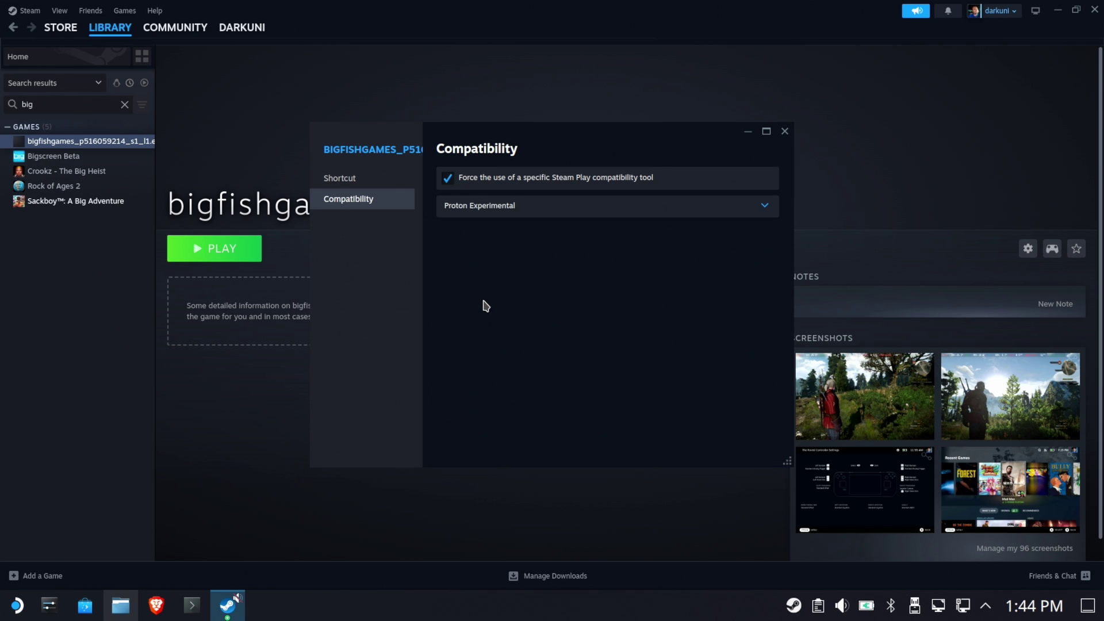
pyautogui.click(784, 131)
pyautogui.click(244, 254)
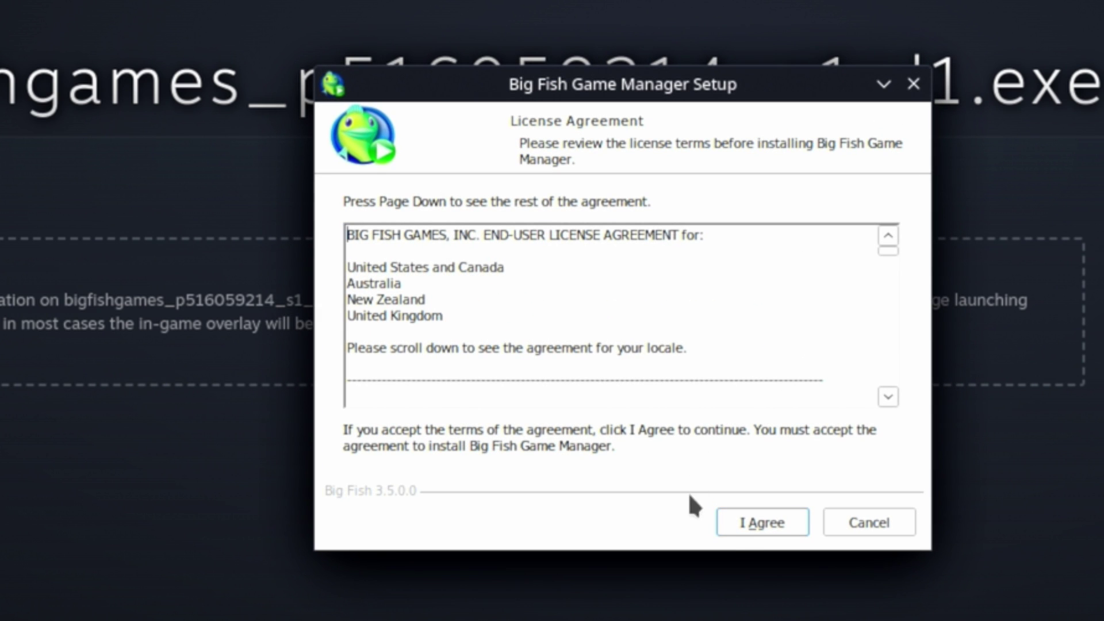
# Accept the Big Fish Game Manager license agreement to begin installing.
pyautogui.click(745, 533)
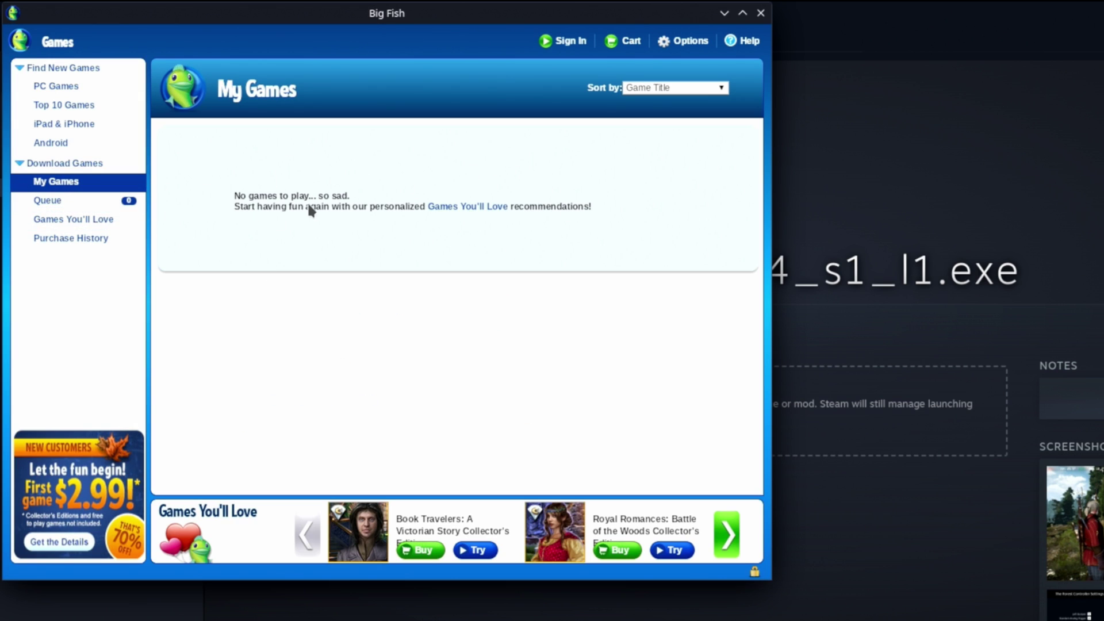
# Sign in with the existing account's e-mail and password, then switch to the file manager.
pyautogui.click(563, 41)
pyautogui.click(427, 233)
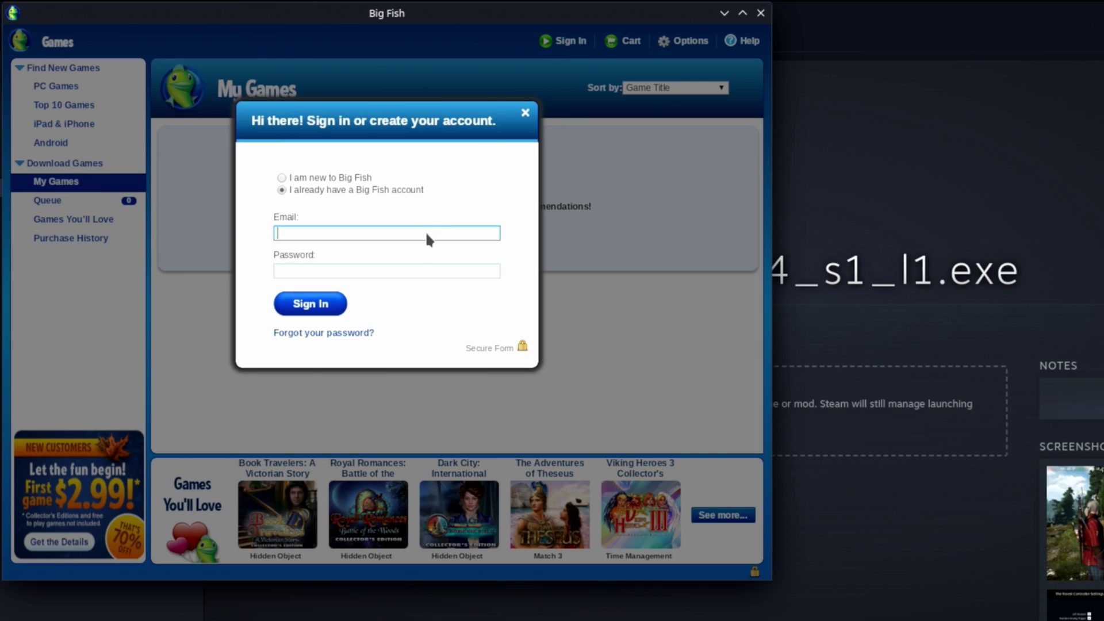
pyautogui.press('Tab')
pyautogui.write('****')
pyautogui.press('BackSpace')
pyautogui.press('BackSpace')
pyautogui.press('BackSpace')
pyautogui.press('BackSpace')
pyautogui.write('**********')
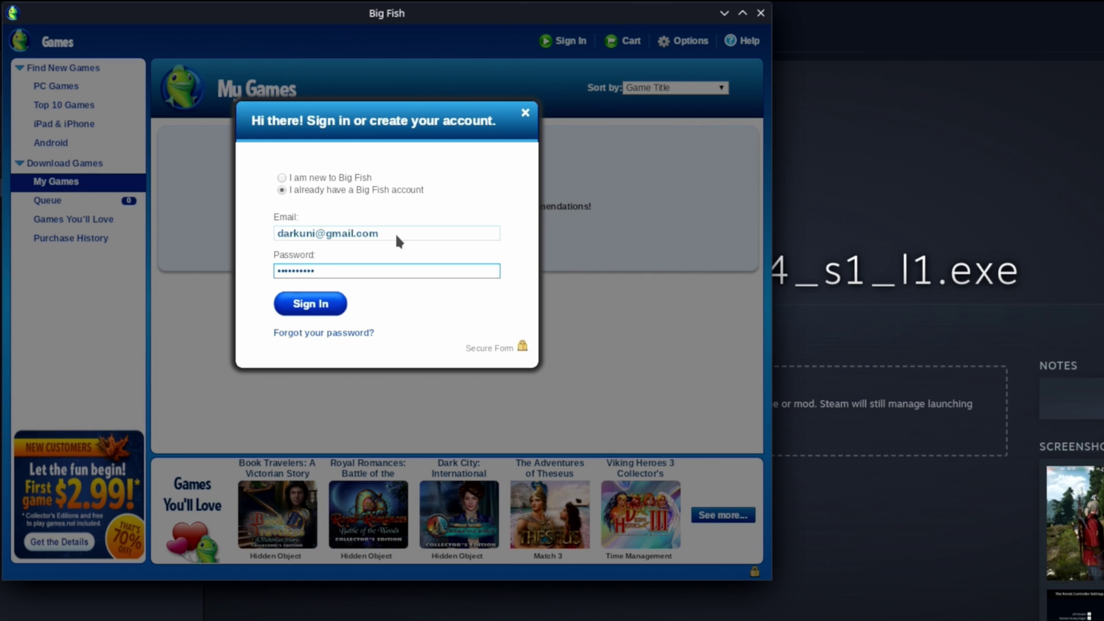
pyautogui.press('Return')
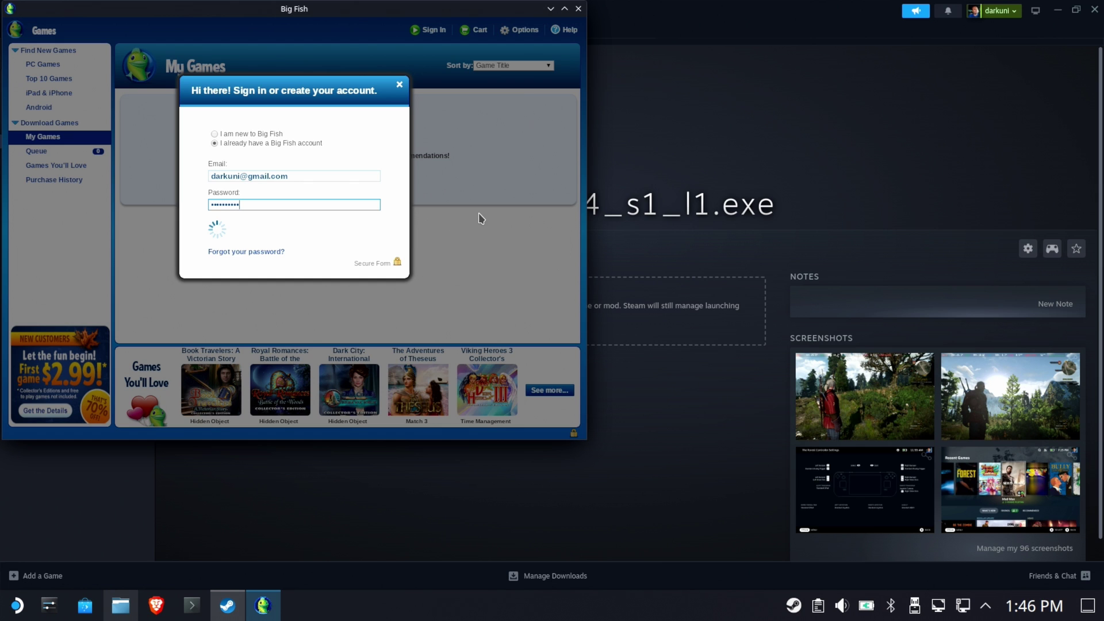
pyautogui.click(120, 605)
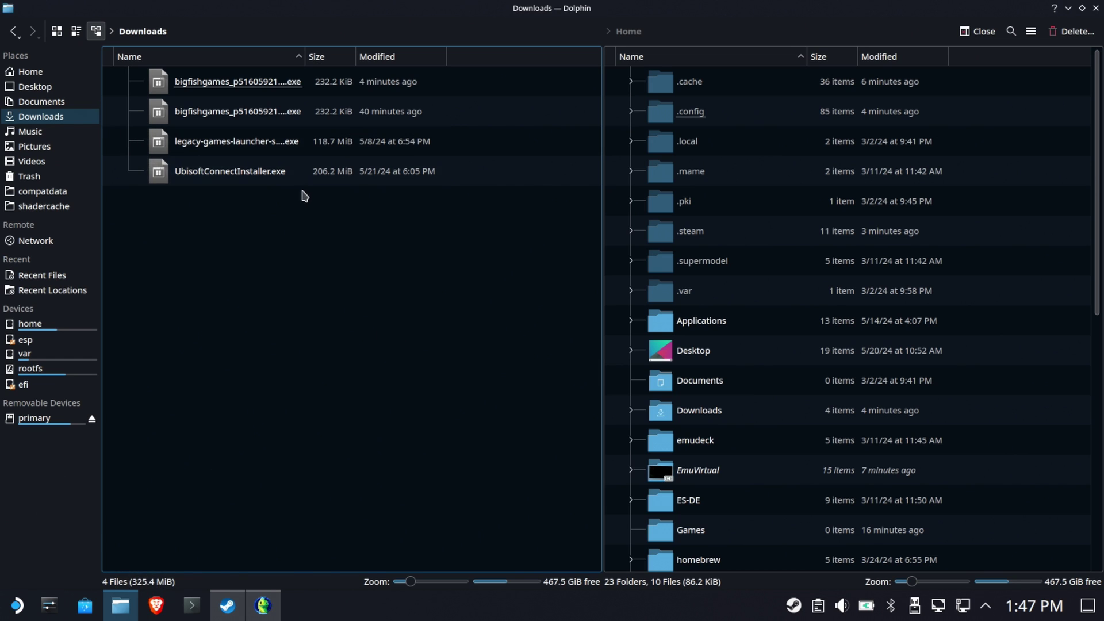
# Show Home in the left pane and the primary SD card in the right pane.
pyautogui.click(36, 73)
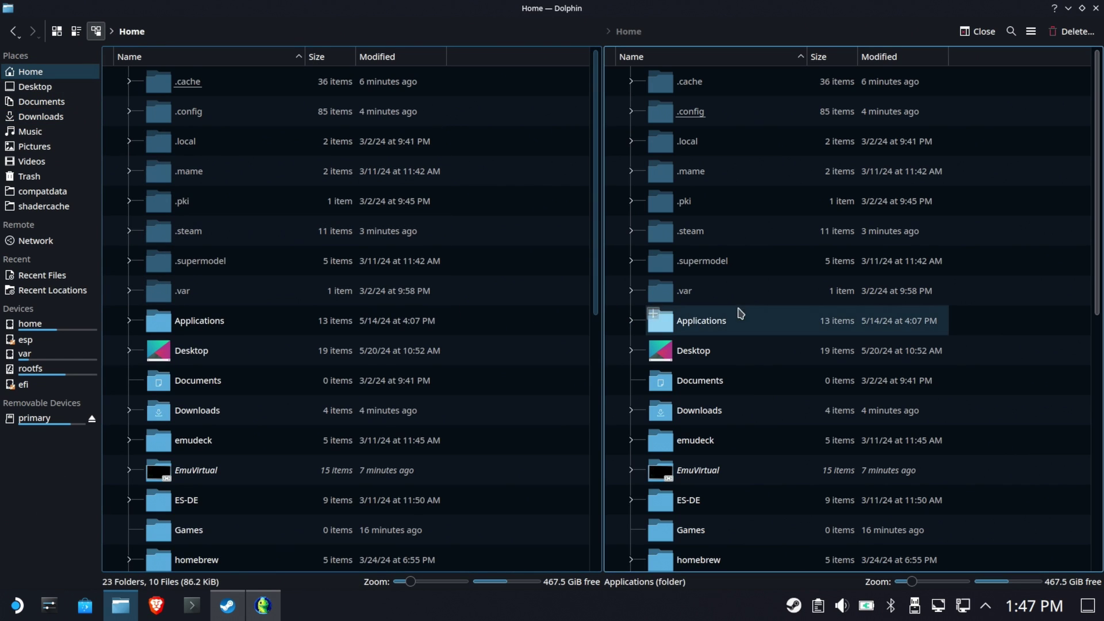
pyautogui.click(750, 298)
pyautogui.click(69, 419)
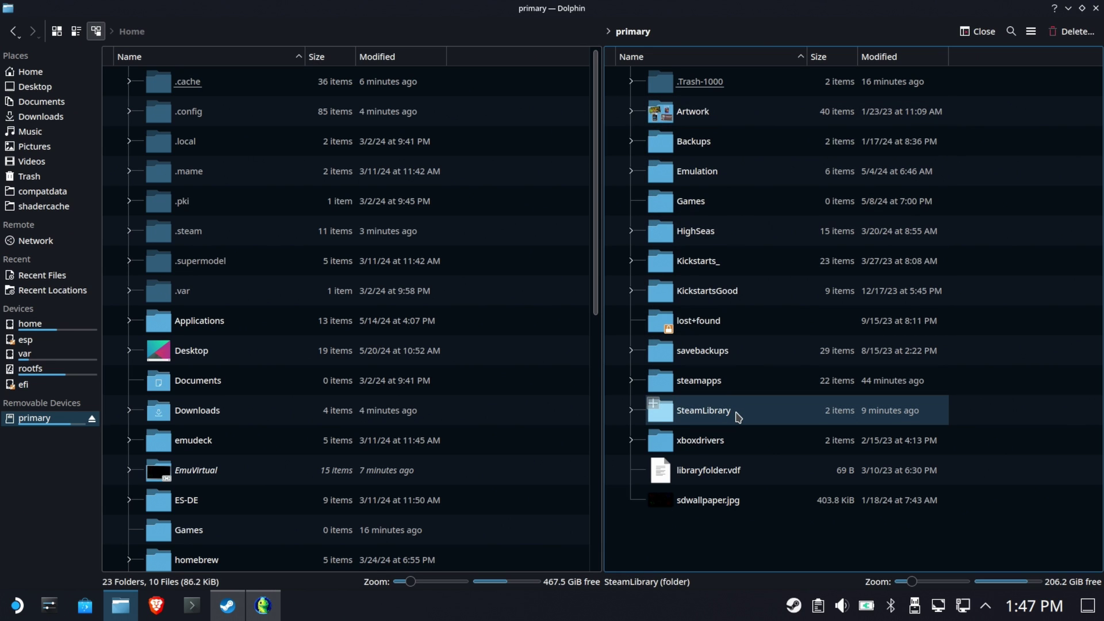
# Open both Games folders to confirm they're empty, then return each pane to its root.
pyautogui.click(696, 206)
pyautogui.scroll(-5, 271, 414)
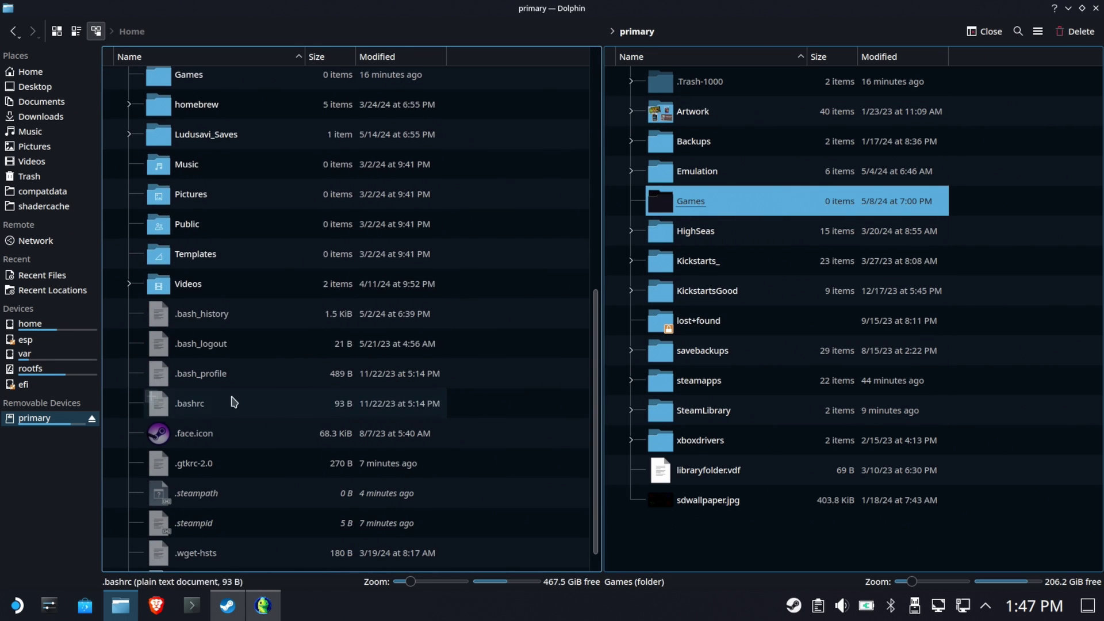
pyautogui.click(205, 74)
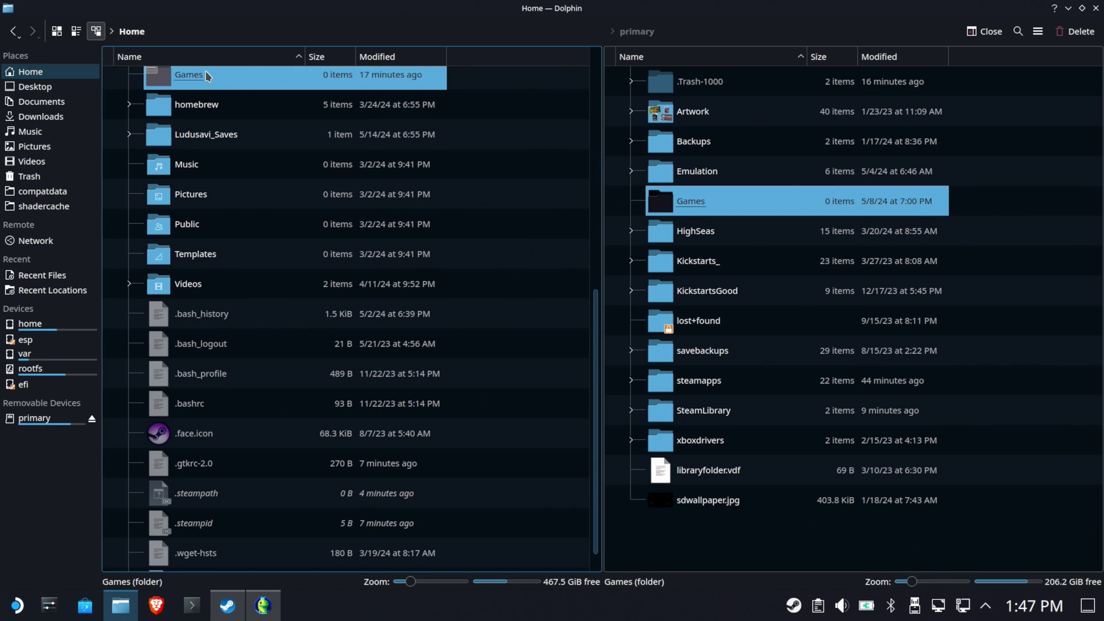
pyautogui.doubleClick(205, 73)
pyautogui.doubleClick(702, 212)
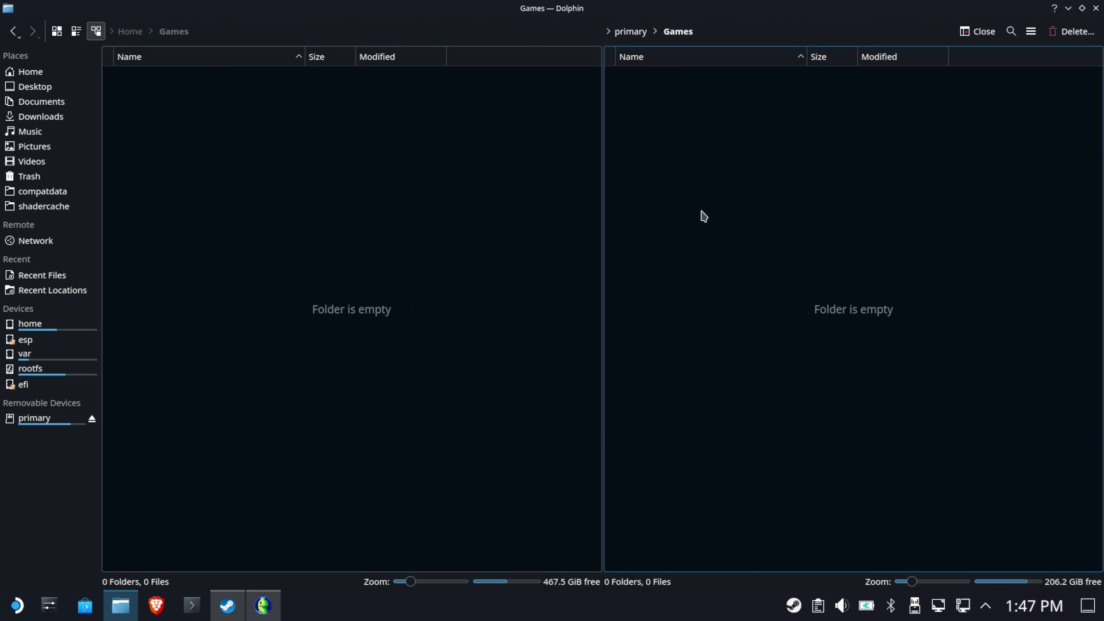
pyautogui.click(633, 33)
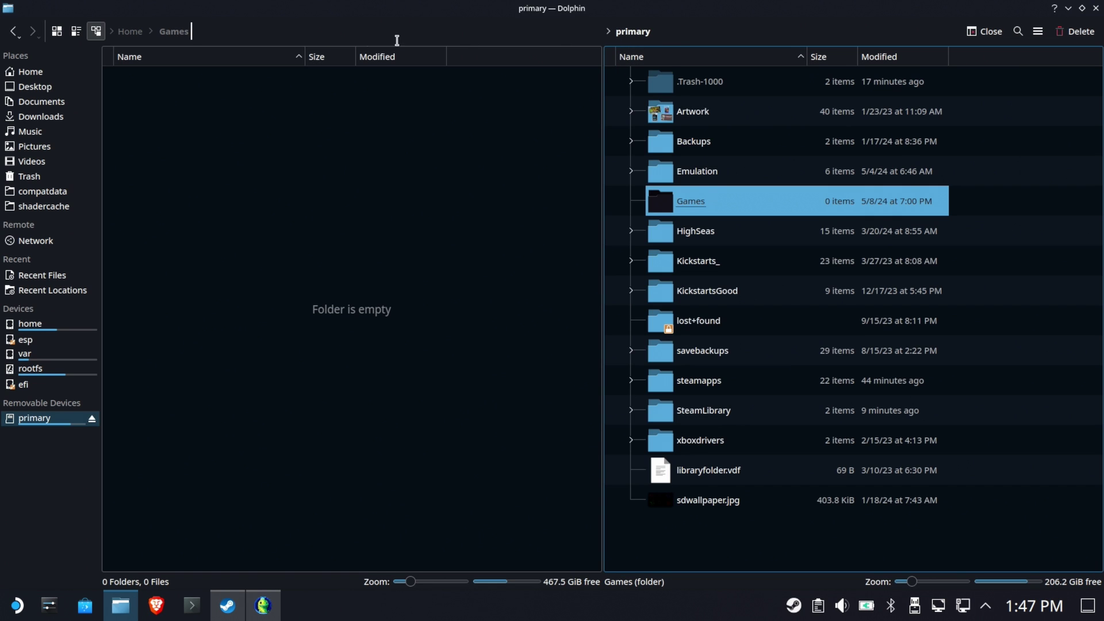
pyautogui.click(137, 31)
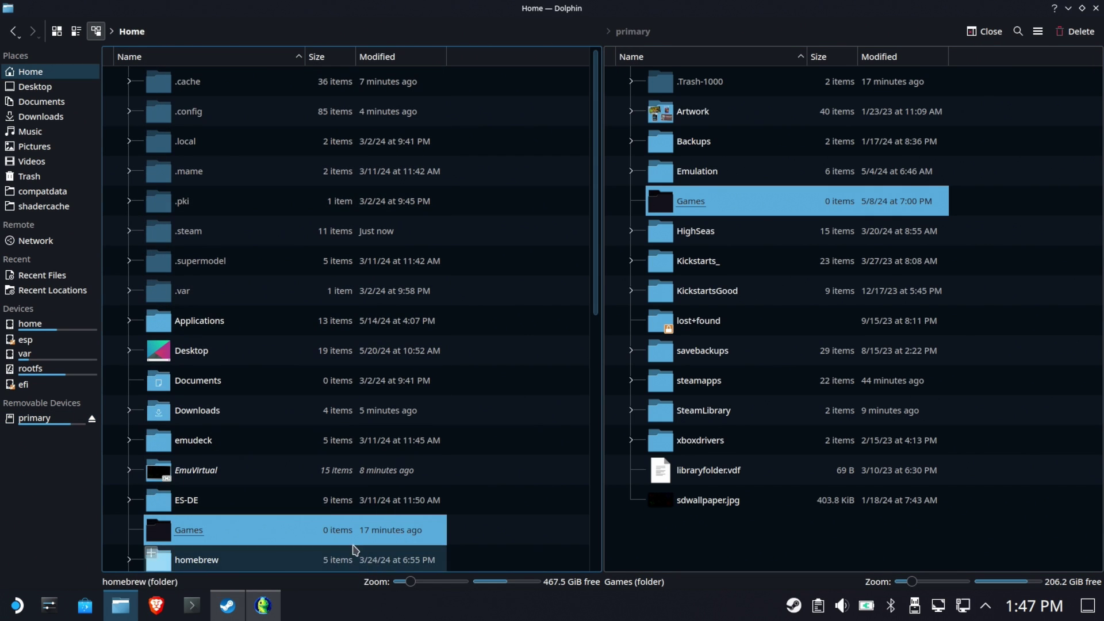
# View Purchase History, then the Options Downloads tab showing install location C:\Program Files (x86).
pyautogui.click(263, 604)
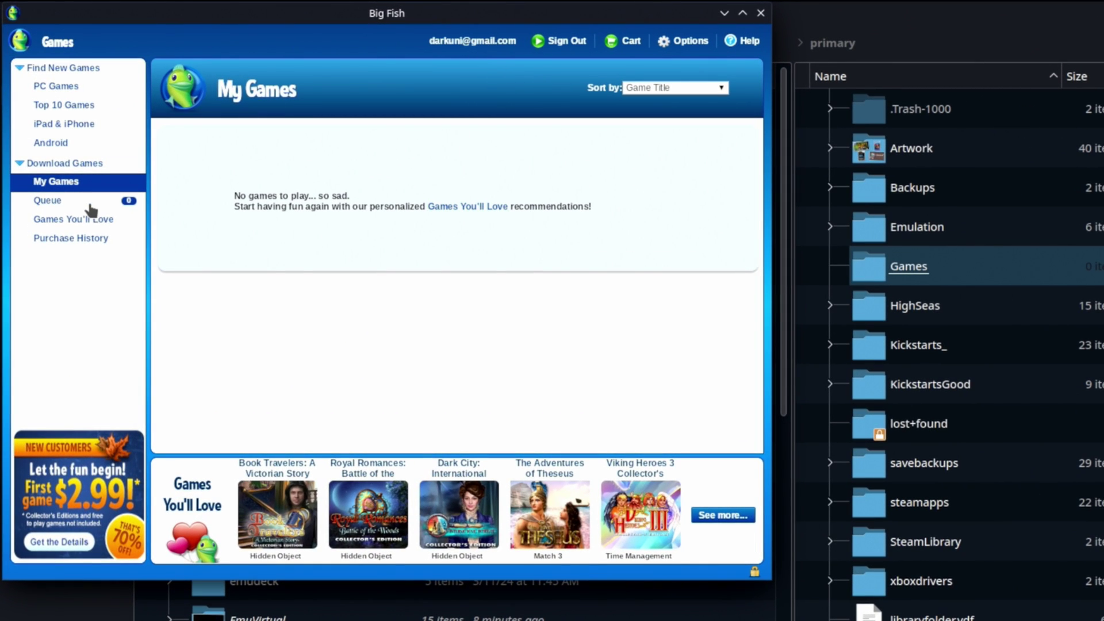
pyautogui.click(61, 180)
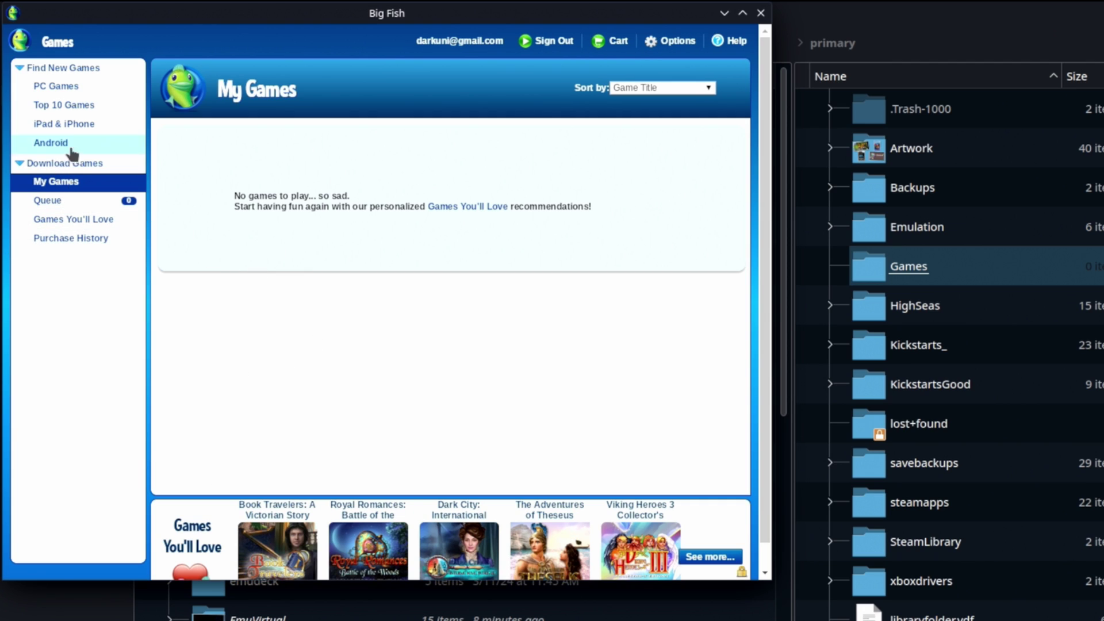
pyautogui.click(644, 87)
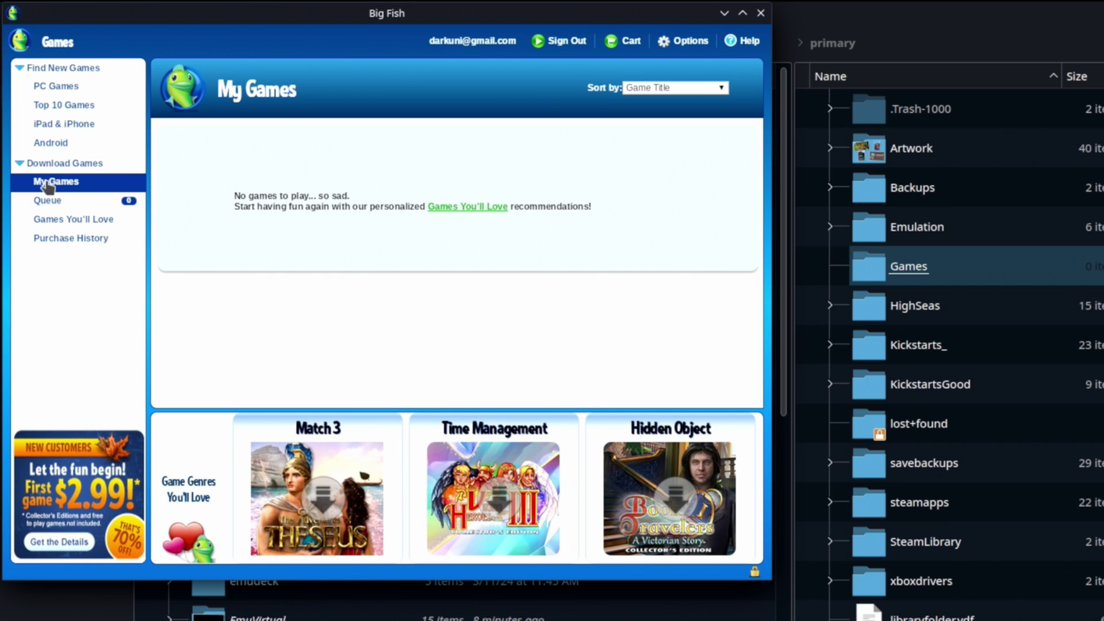
pyautogui.click(70, 244)
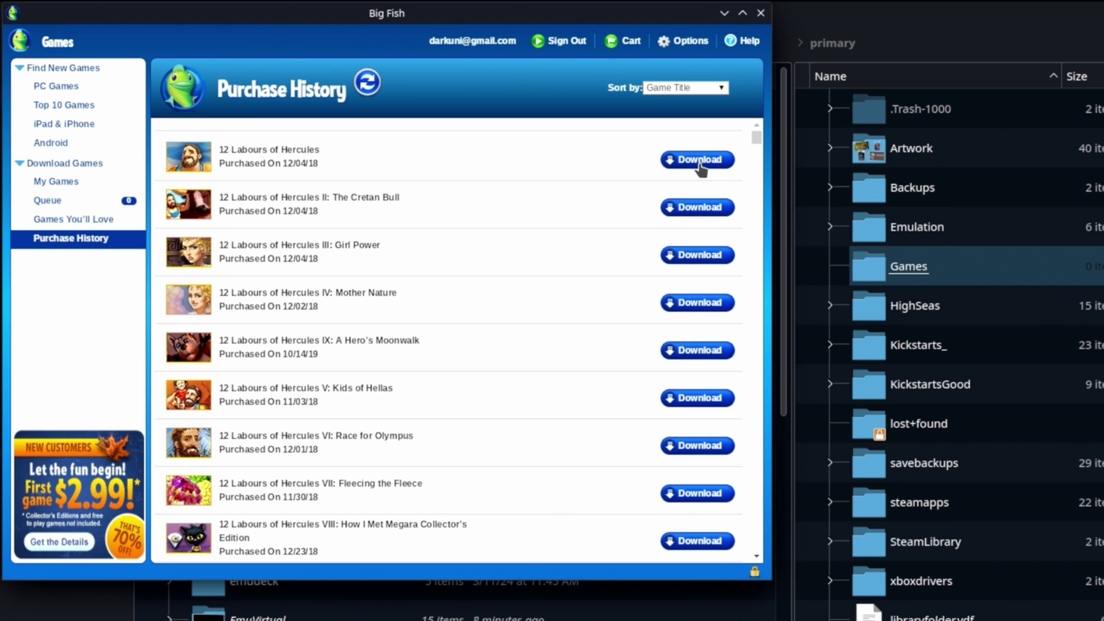
pyautogui.click(679, 45)
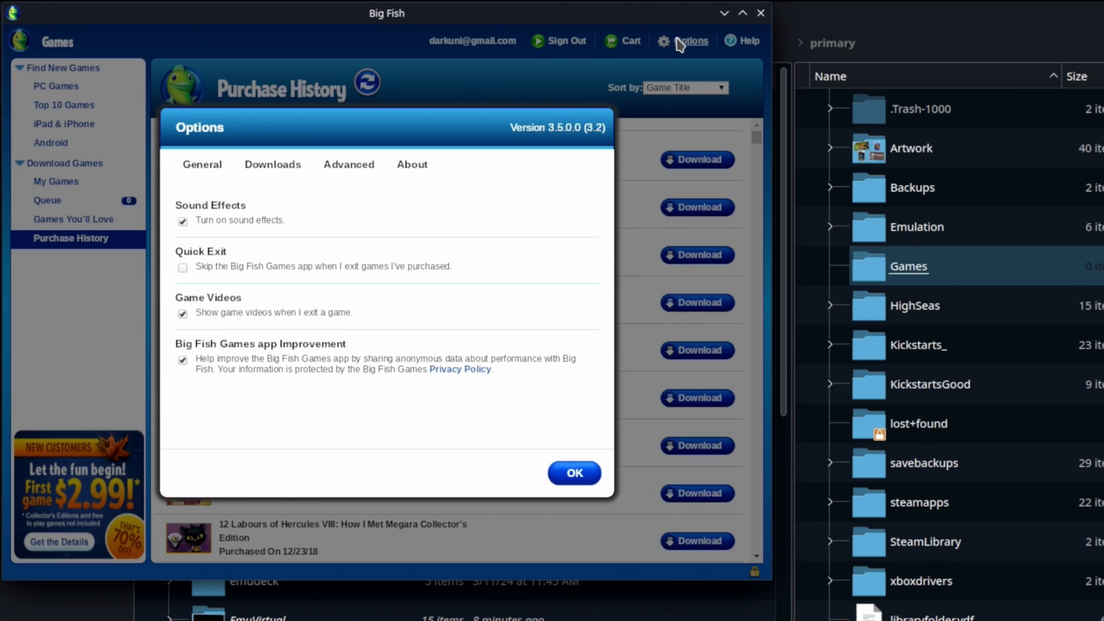
pyautogui.click(280, 174)
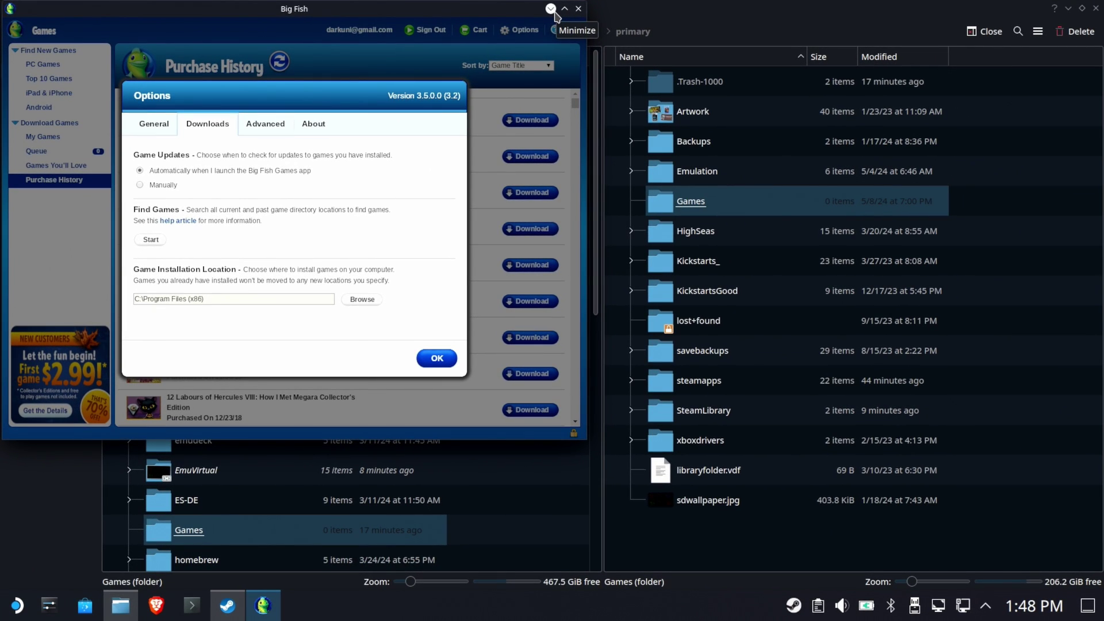
# Minimize Big Fish and open the compatdata folder, displaying its full path as text.
pyautogui.click(558, 9)
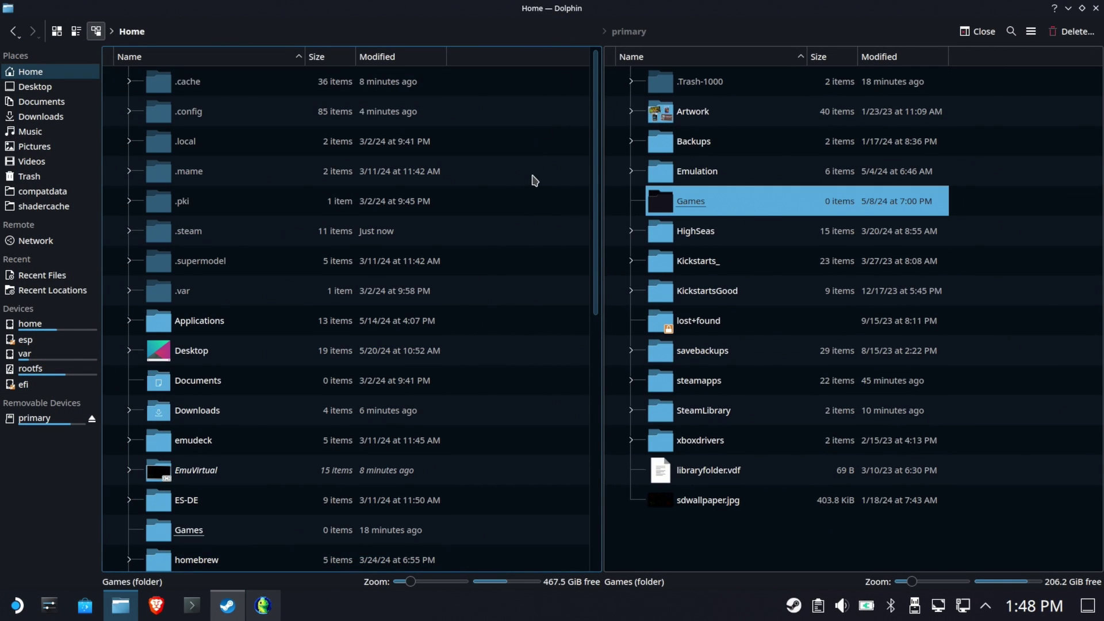
pyautogui.click(62, 197)
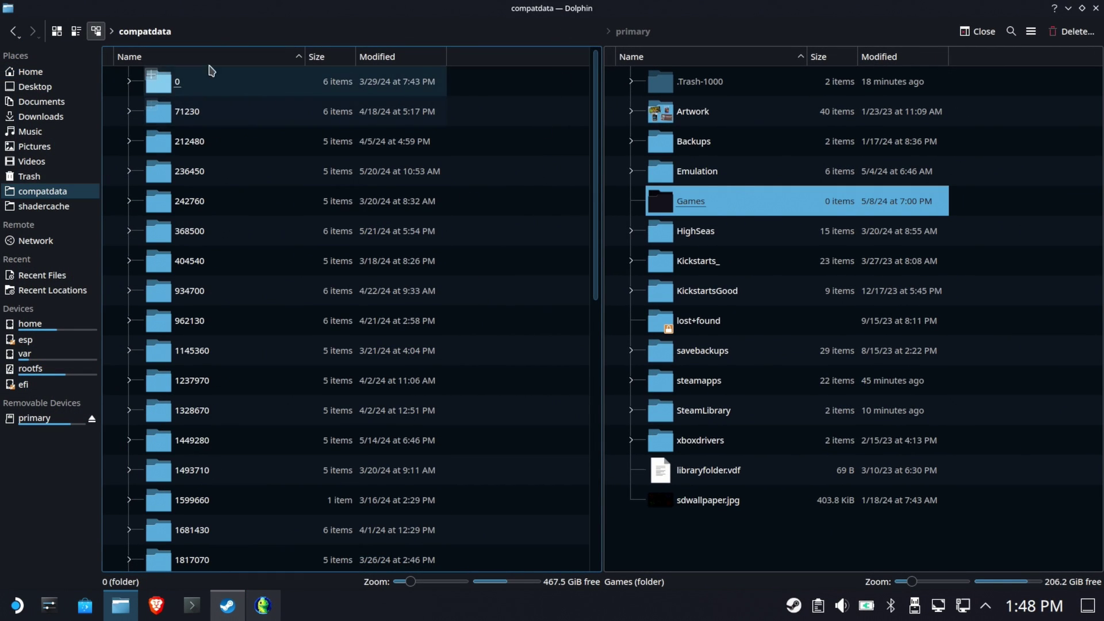
pyautogui.click(219, 31)
pyautogui.moveTo(415, 35); pyautogui.dragTo(118, 34)
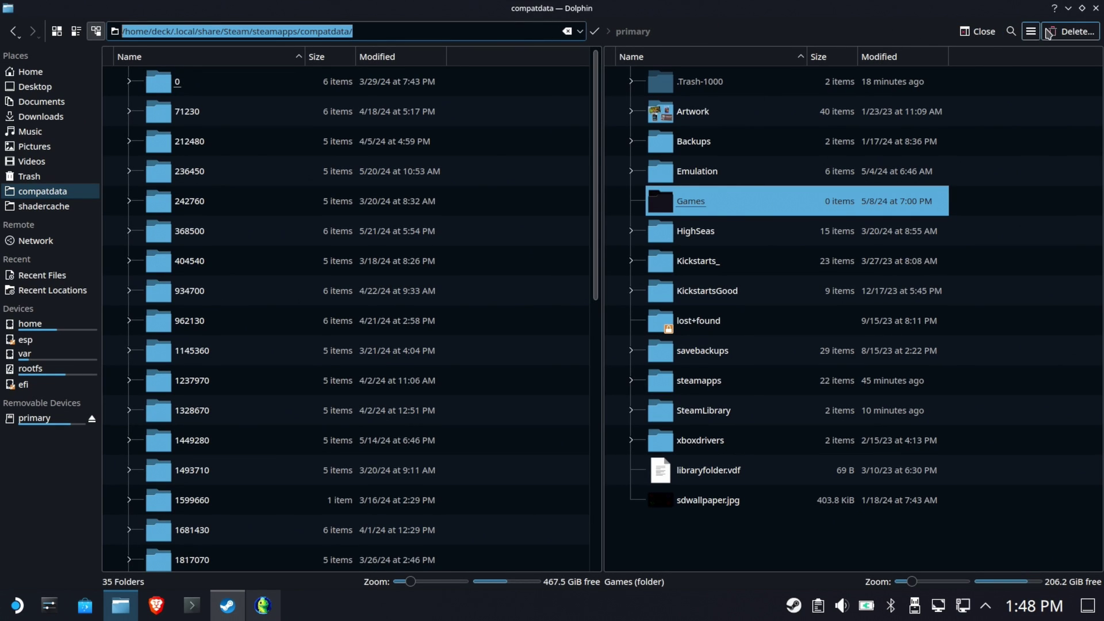
pyautogui.click(1030, 31)
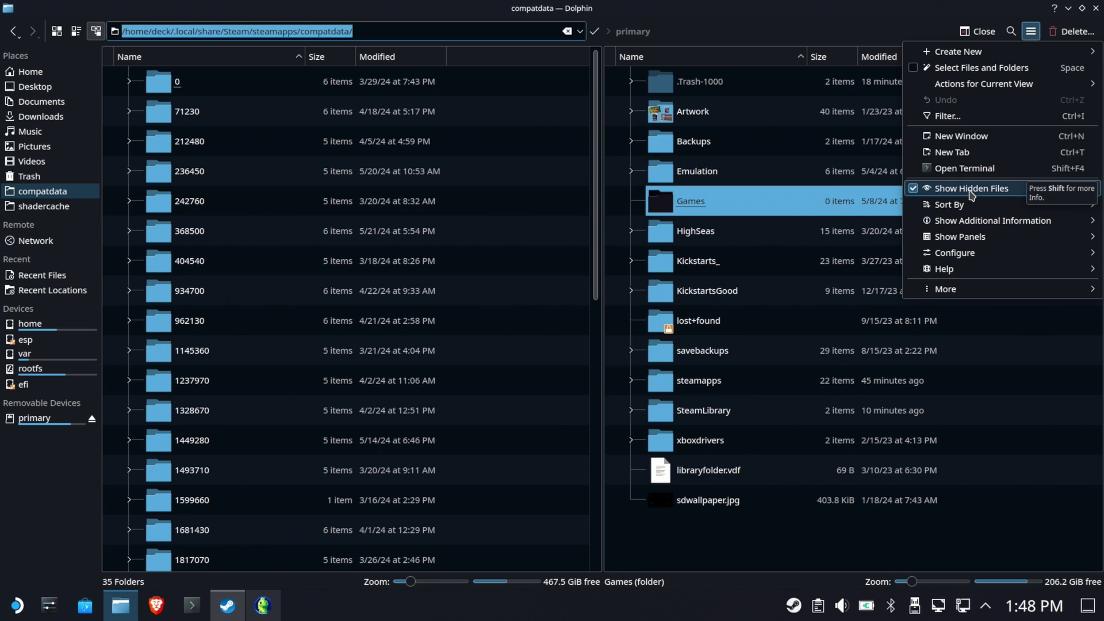
pyautogui.click(793, 16)
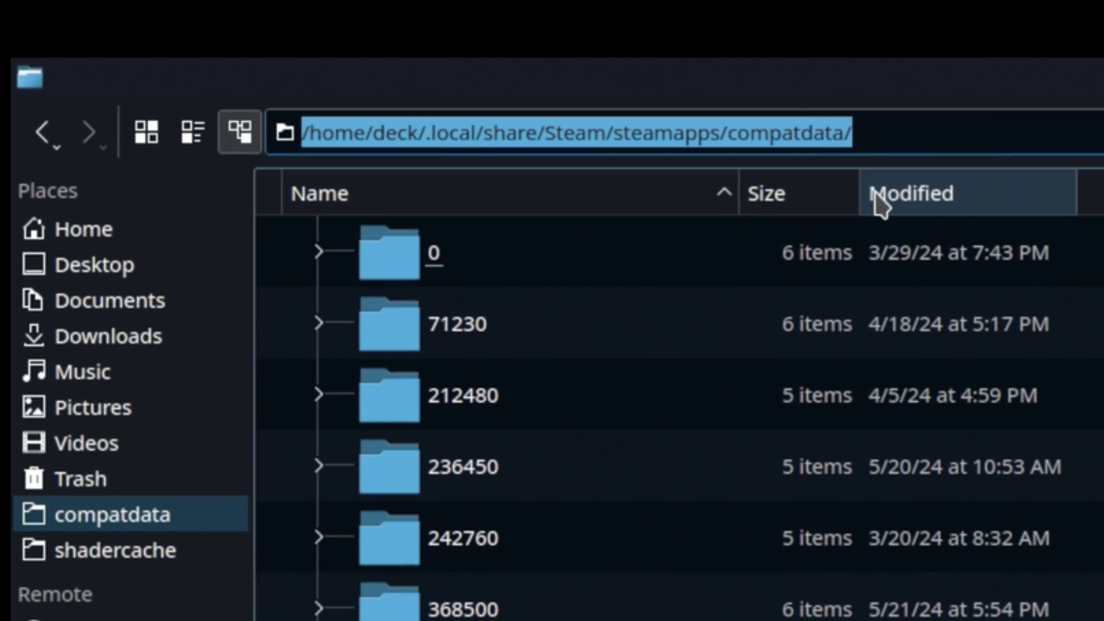
pyautogui.click(877, 201)
pyautogui.click(957, 210)
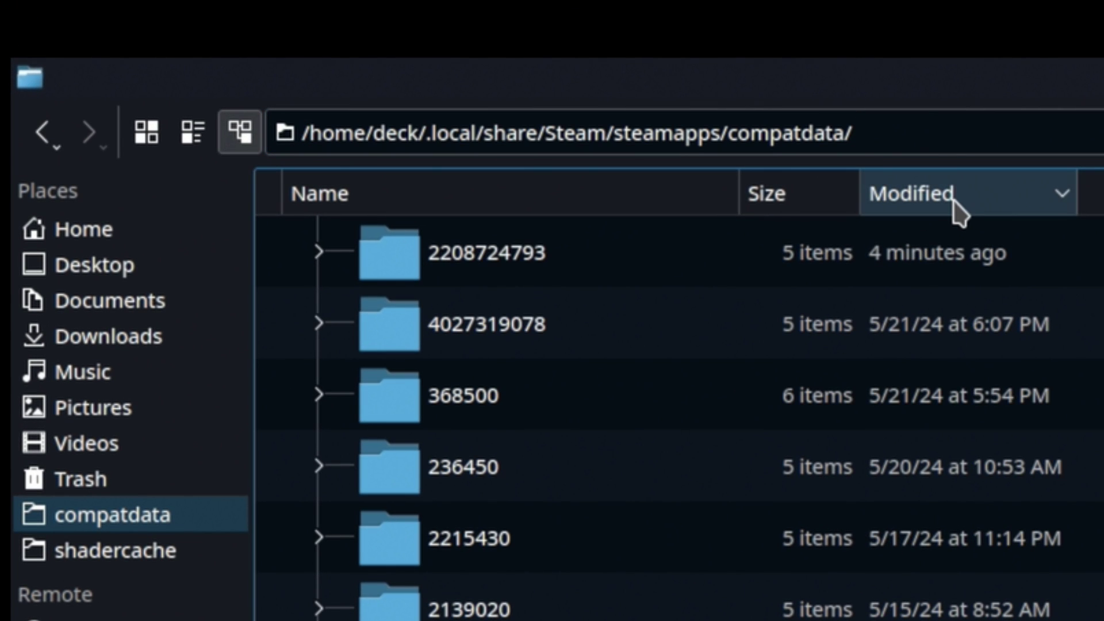
pyautogui.doubleClick(480, 257)
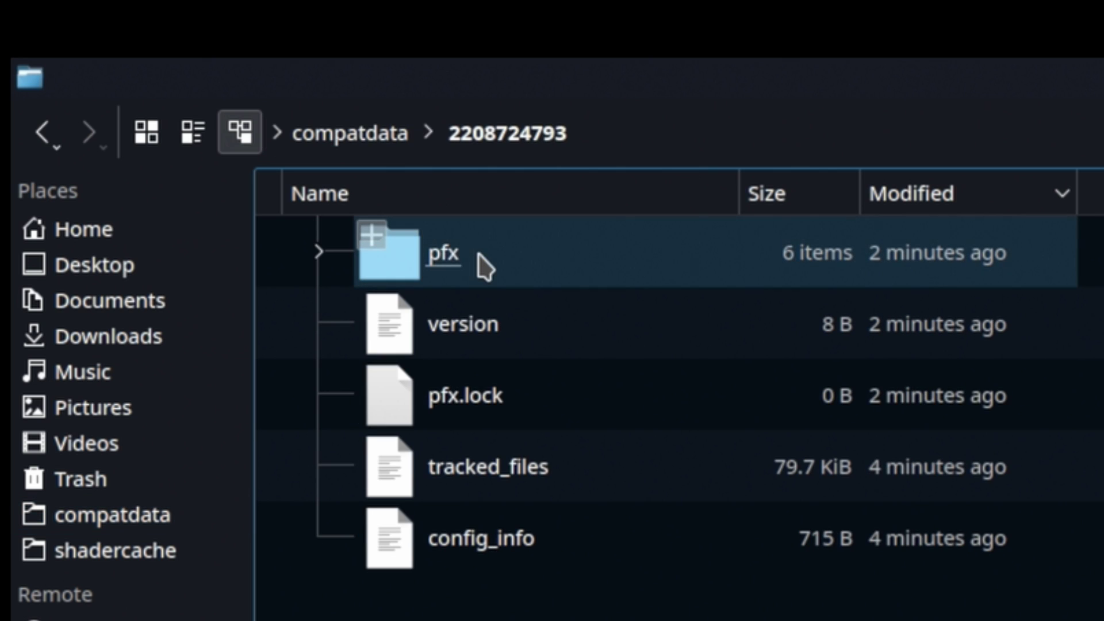
pyautogui.click(452, 254)
pyautogui.doubleClick(452, 254)
pyautogui.doubleClick(484, 320)
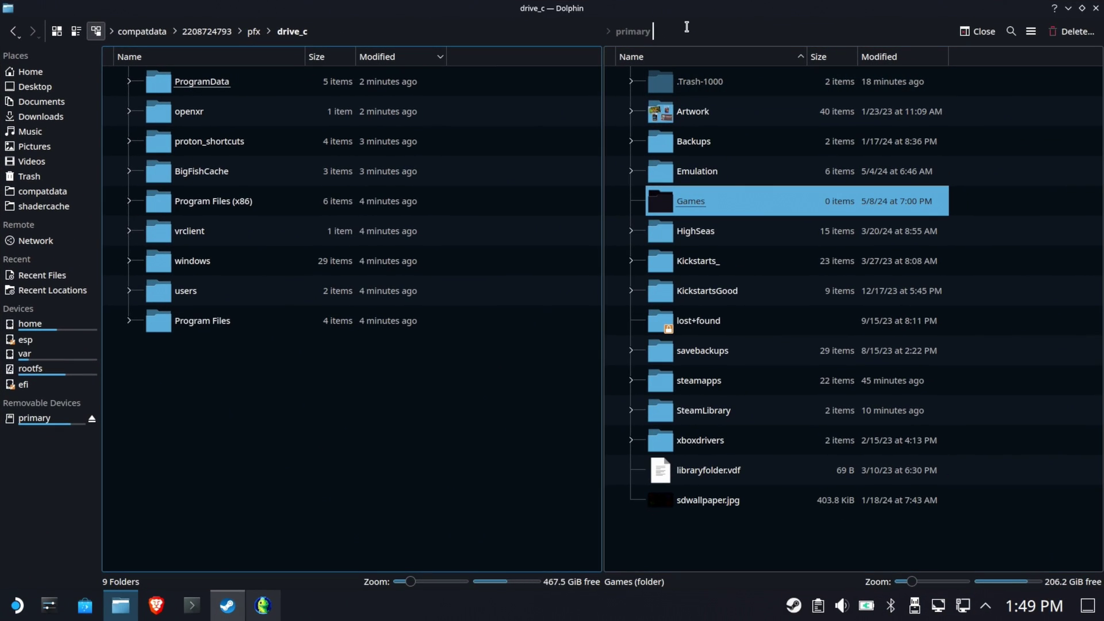
# Show Home in the right pane and link its Games folder into drive_c.
pyautogui.click(602, 23)
pyautogui.click(767, 237)
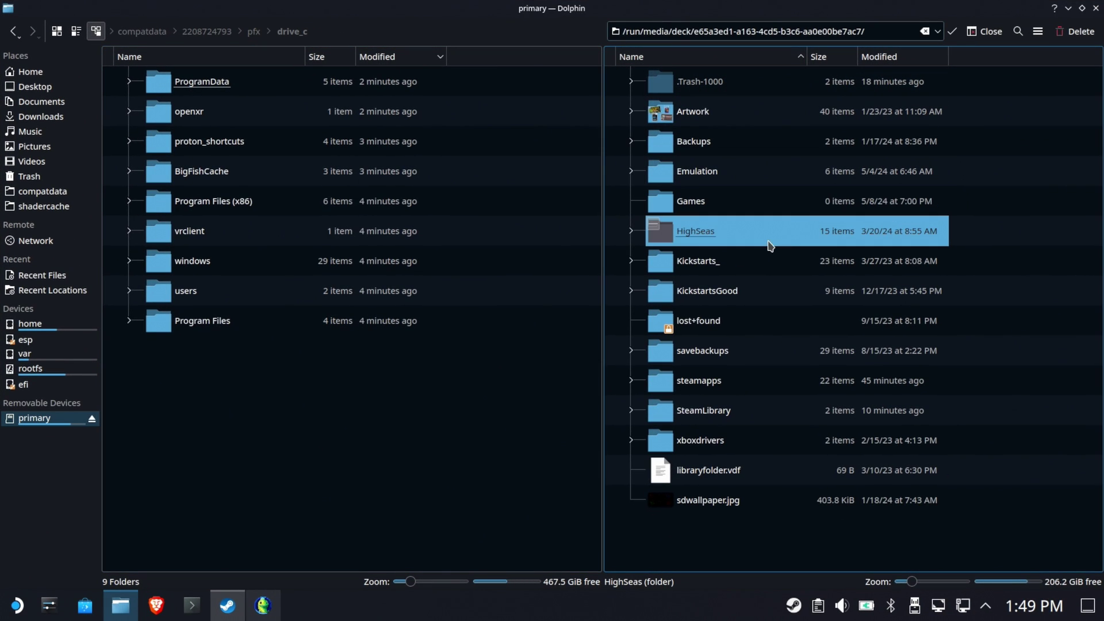
pyautogui.click(29, 71)
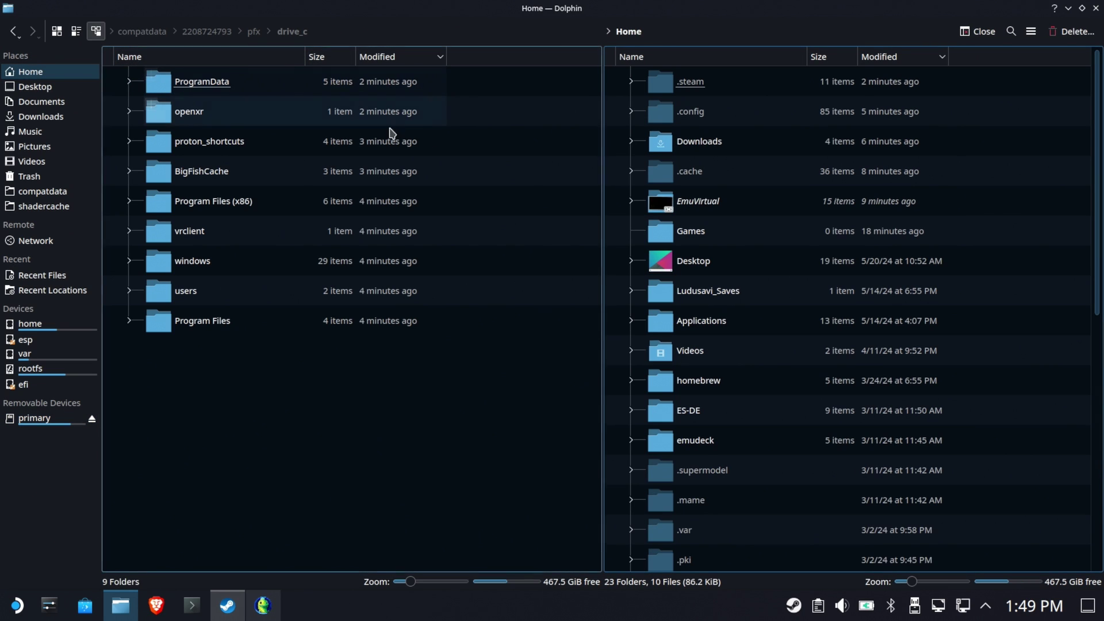
pyautogui.click(711, 235)
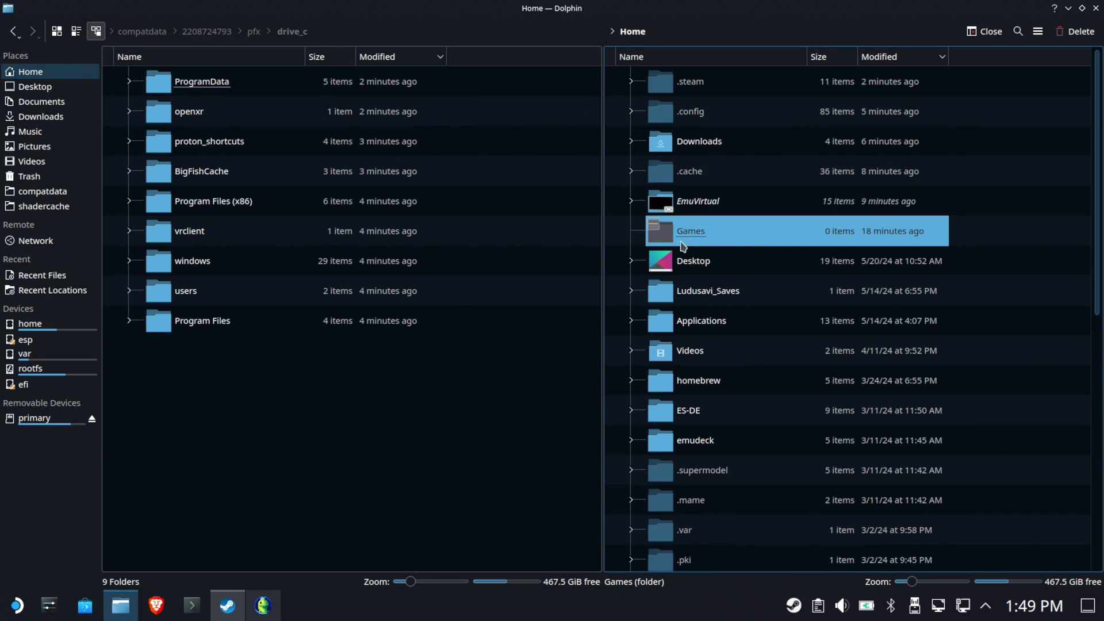
pyautogui.moveTo(705, 236); pyautogui.dragTo(232, 396)
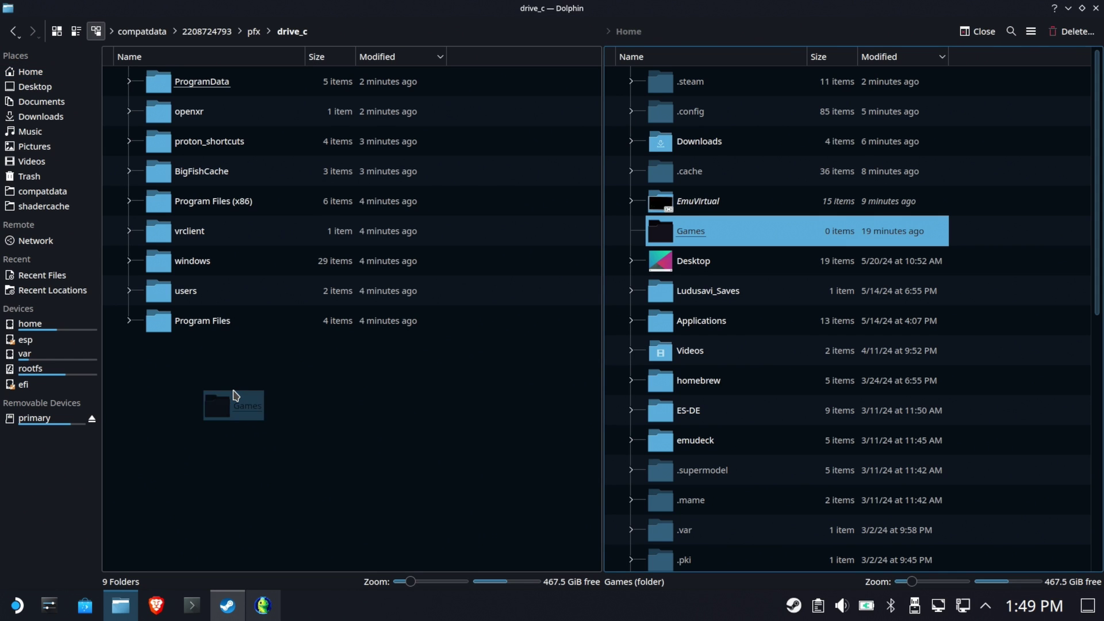
pyautogui.click(268, 435)
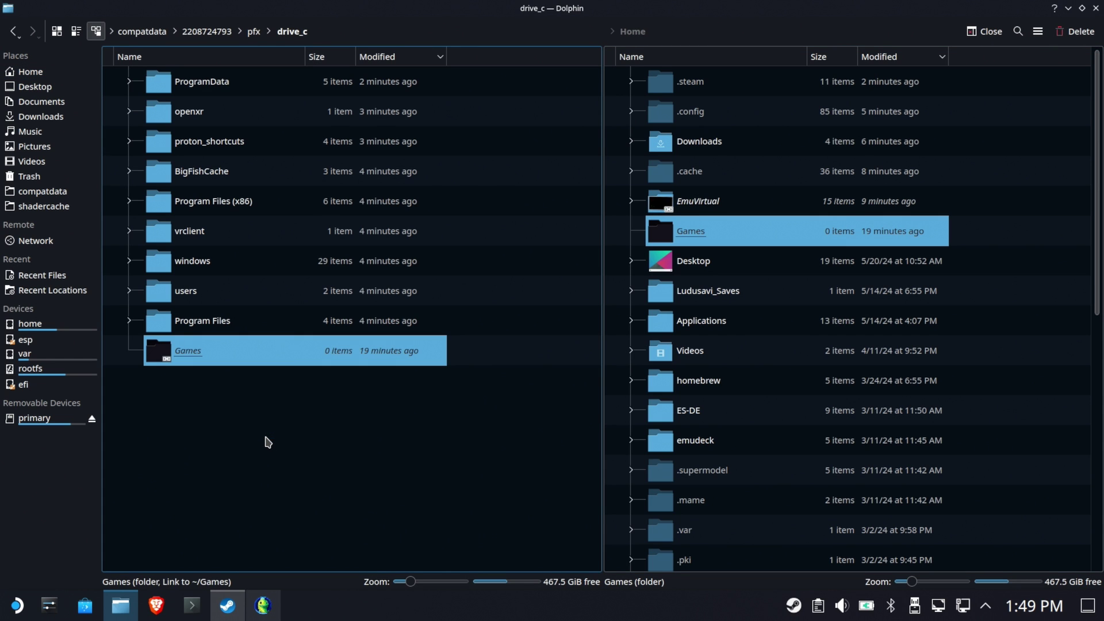
pyautogui.click(240, 432)
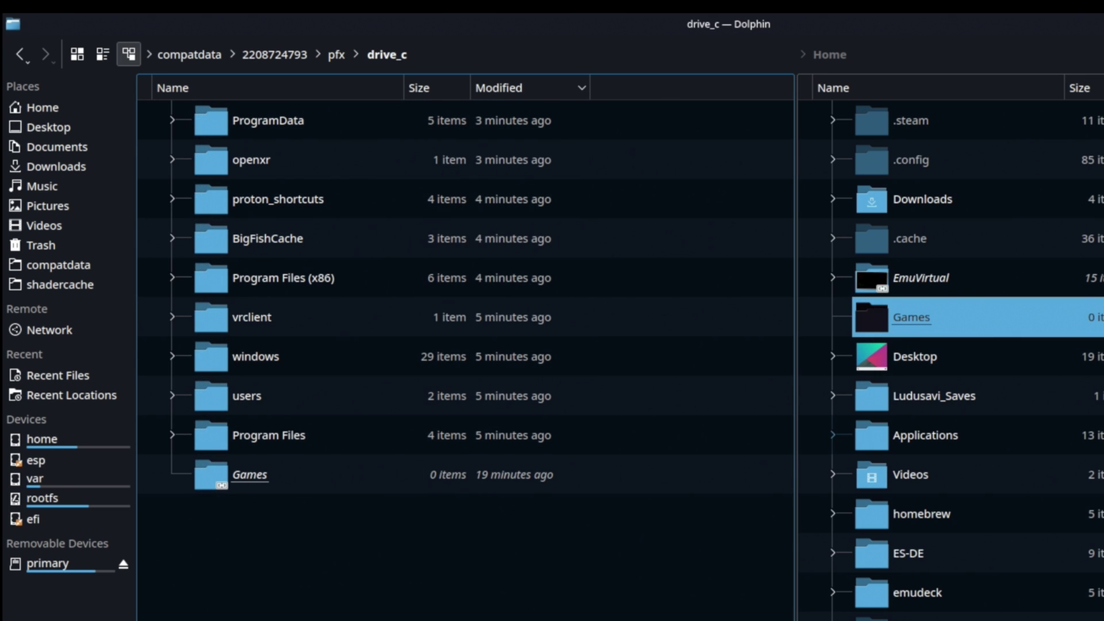
pyautogui.moveTo(348, 620)
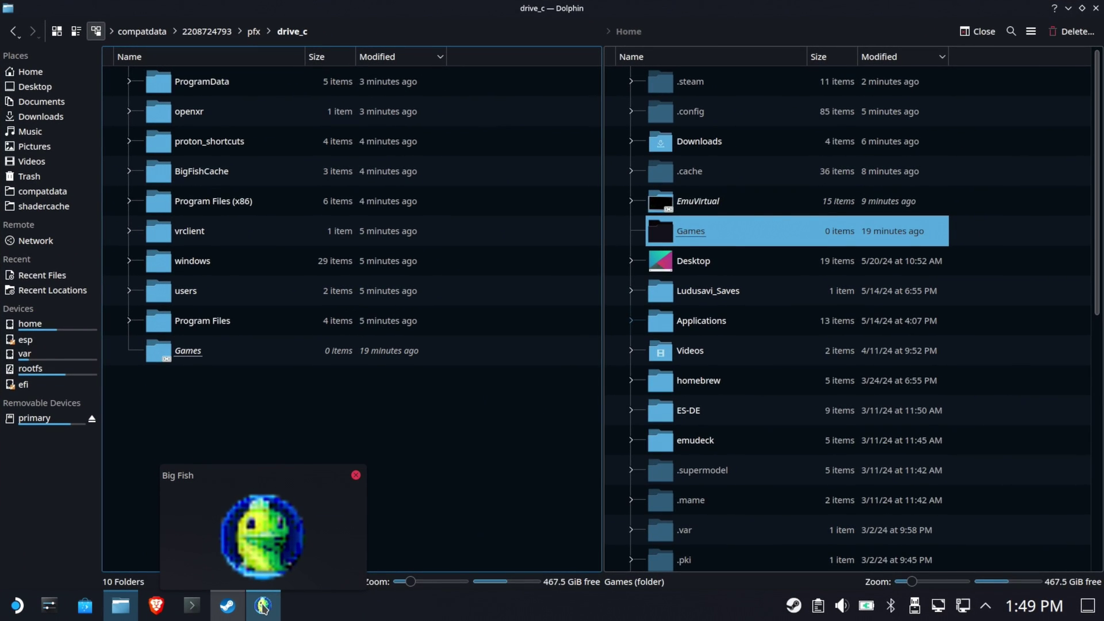
# Choose My Computer > (C:) > Games as Big Fish's download folder, then return to Dolphin.
pyautogui.click(262, 605)
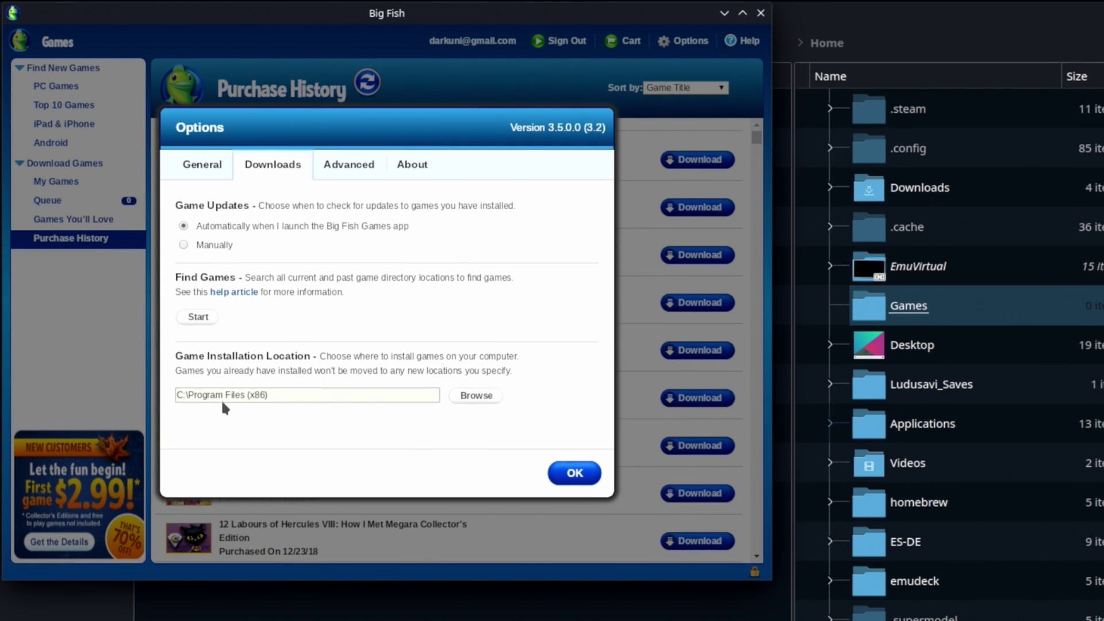
pyautogui.click(478, 395)
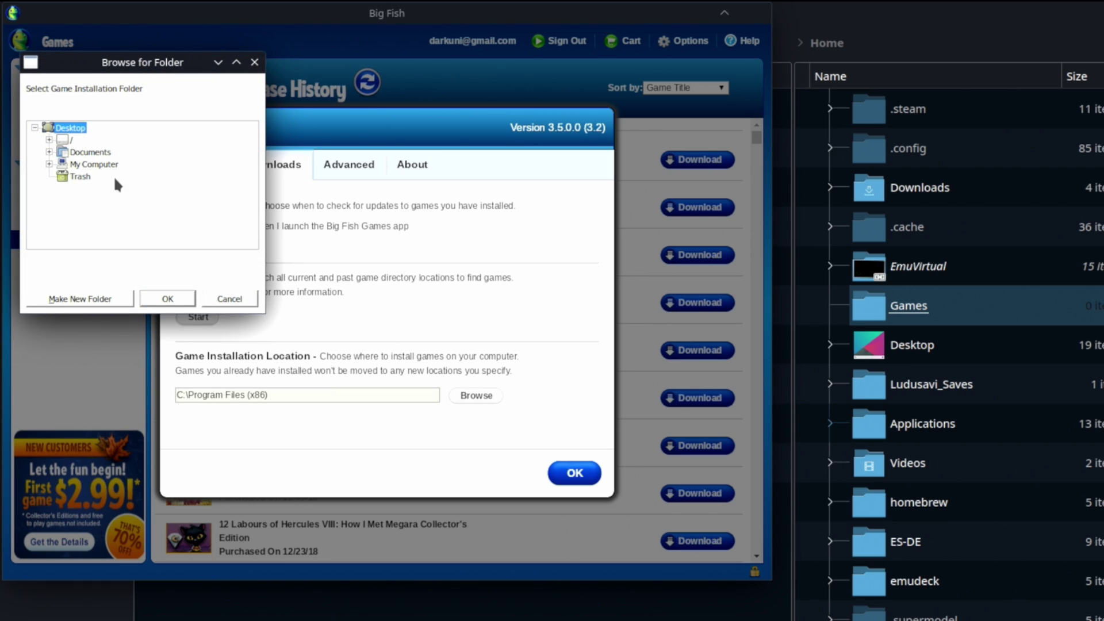
pyautogui.doubleClick(77, 162)
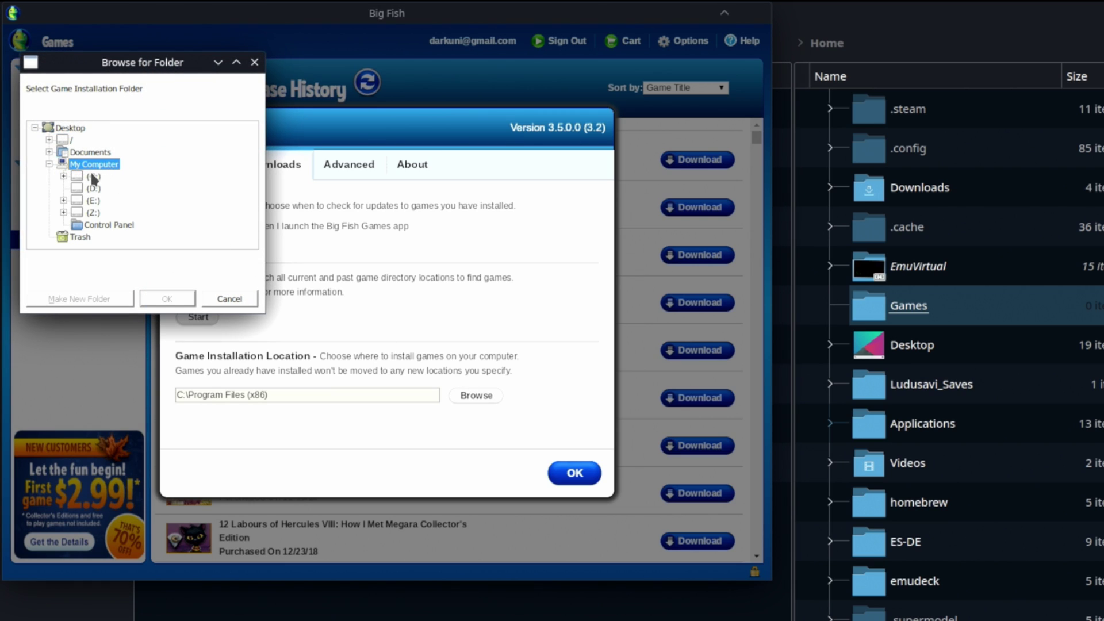
pyautogui.doubleClick(92, 176)
pyautogui.click(111, 152)
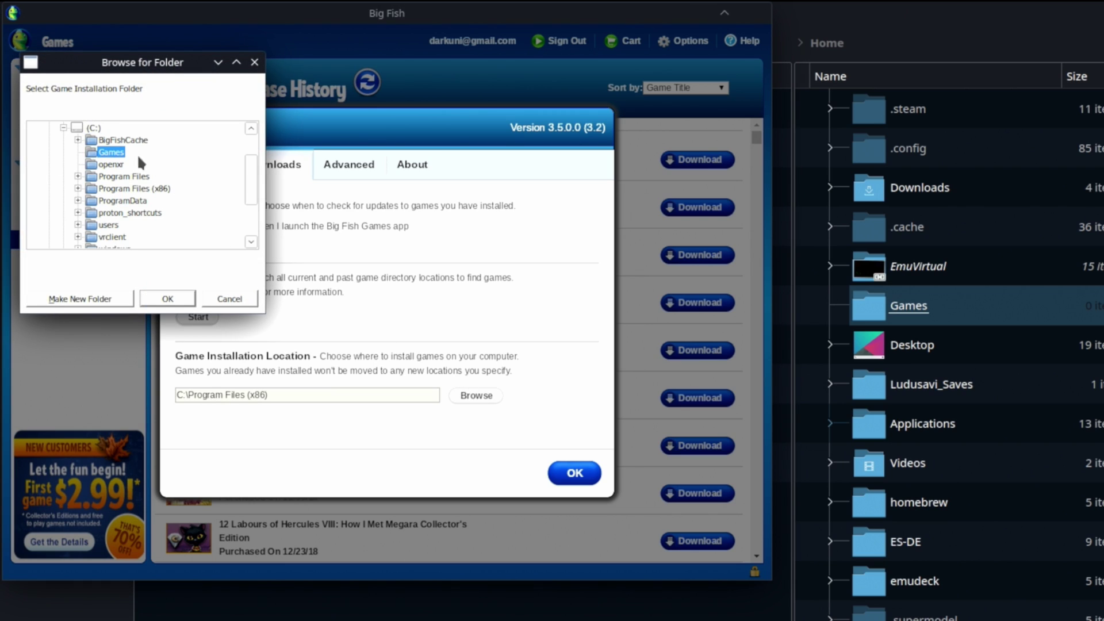
pyautogui.click(168, 297)
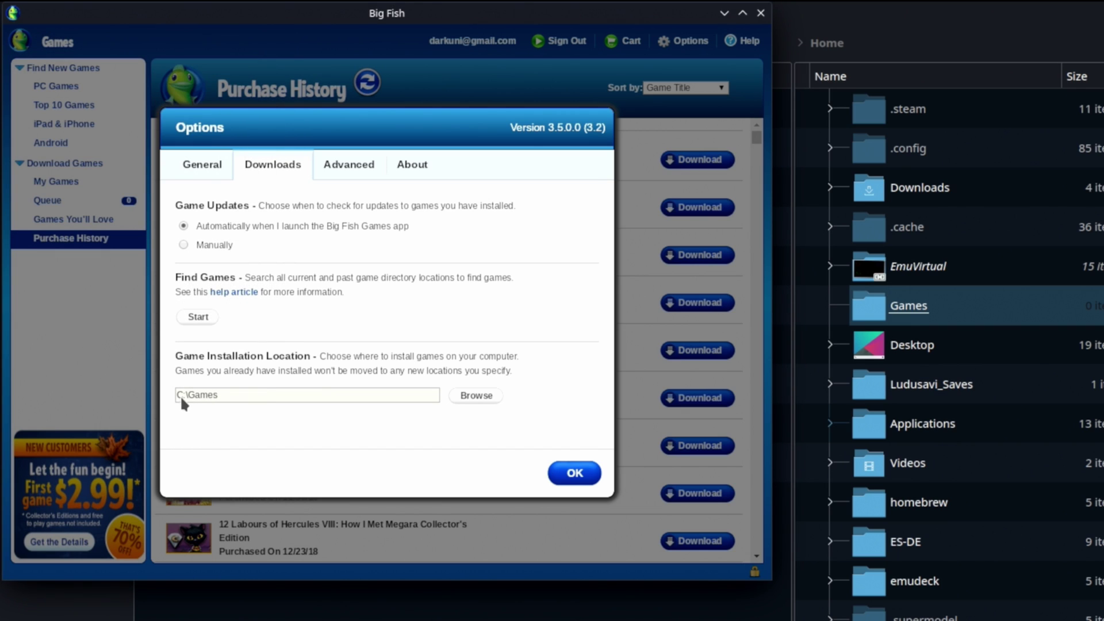
pyautogui.click(320, 584)
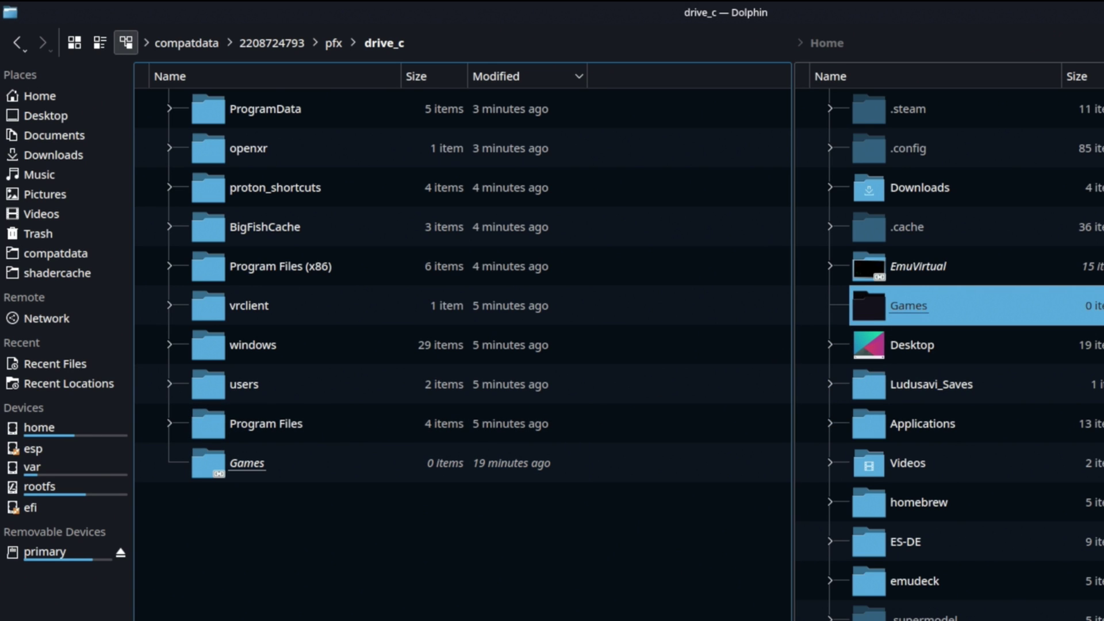
# Save the C:\Games option, download 12 Labours of Hercules, and open Dolphin's Home > Games folder.
pyautogui.hotkey('alt', 'Tab')
pyautogui.click(558, 473)
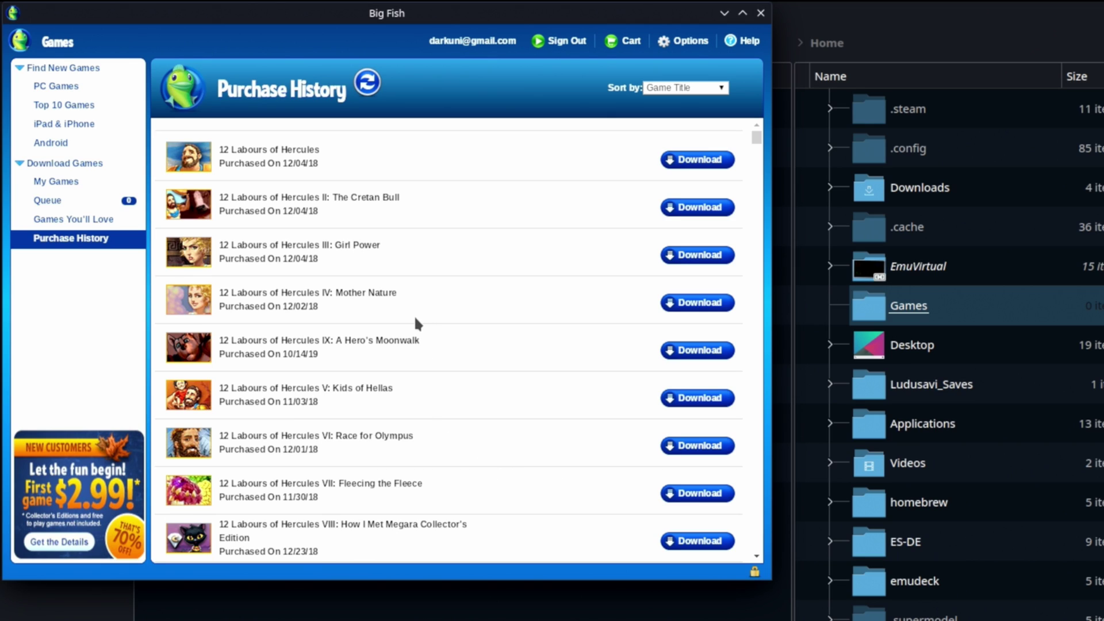
pyautogui.click(713, 161)
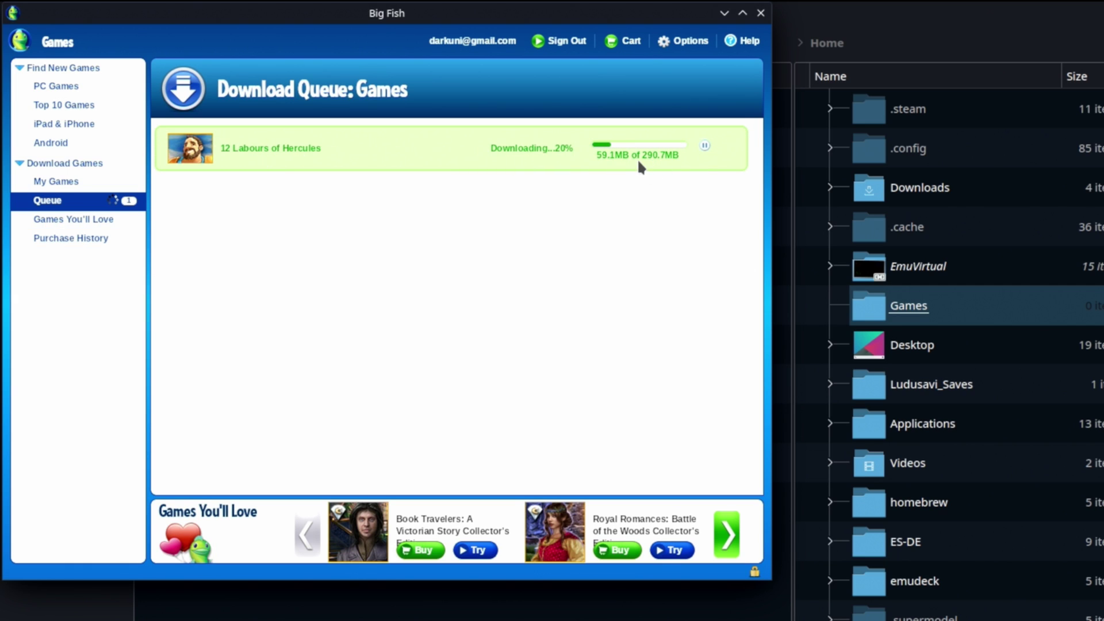
pyautogui.click(898, 316)
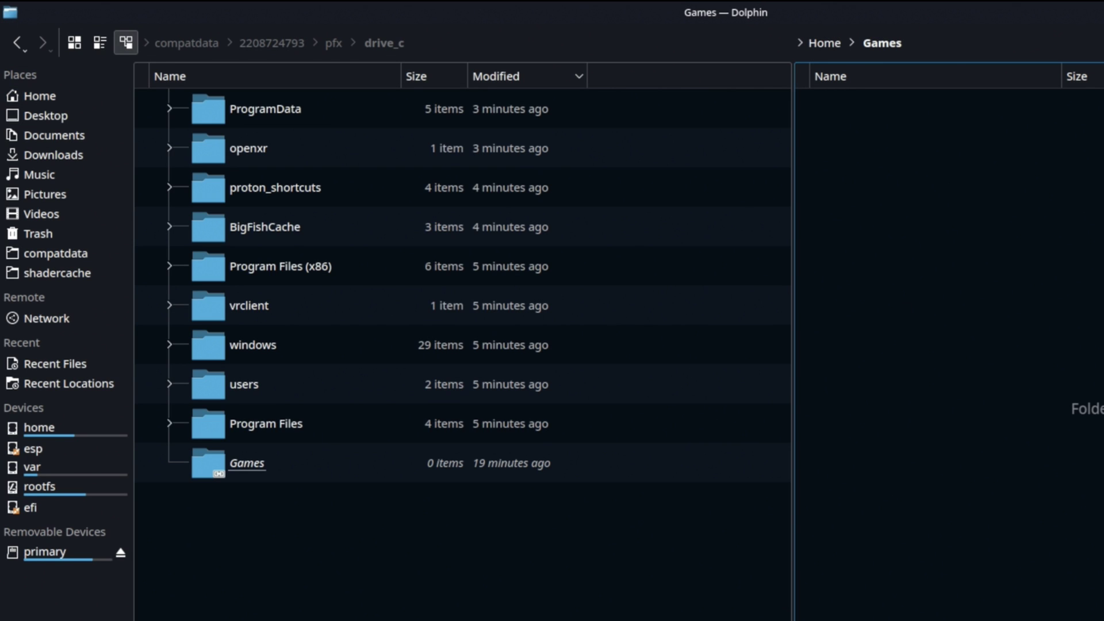
# Restore Dolphin from maximized and move its window down and to the right.
pyautogui.press('super+Page_Up')
pyautogui.moveTo(826, 121); pyautogui.dragTo(1007, 188)
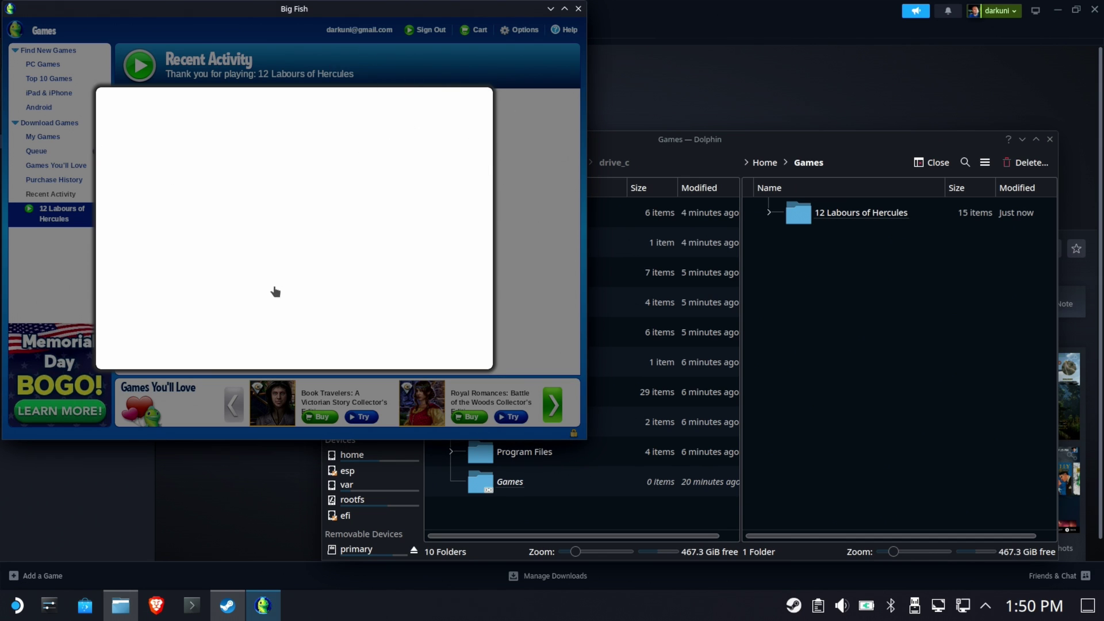
# Maximize and restore the Big Fish window, then close the Big Fish app.
pyautogui.click(565, 9)
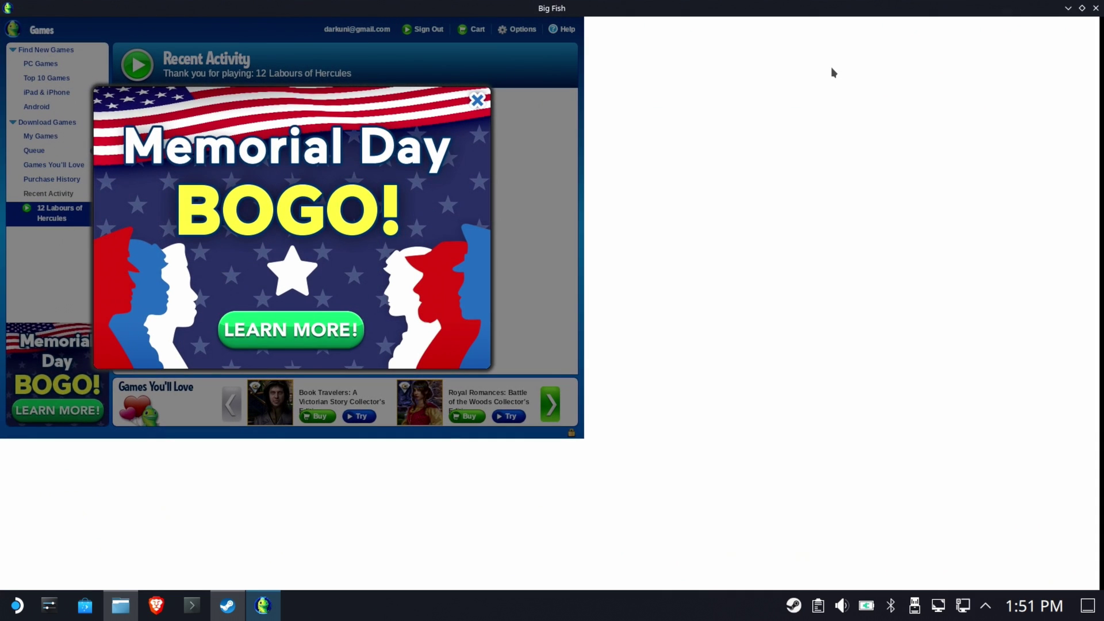
pyautogui.click(1081, 8)
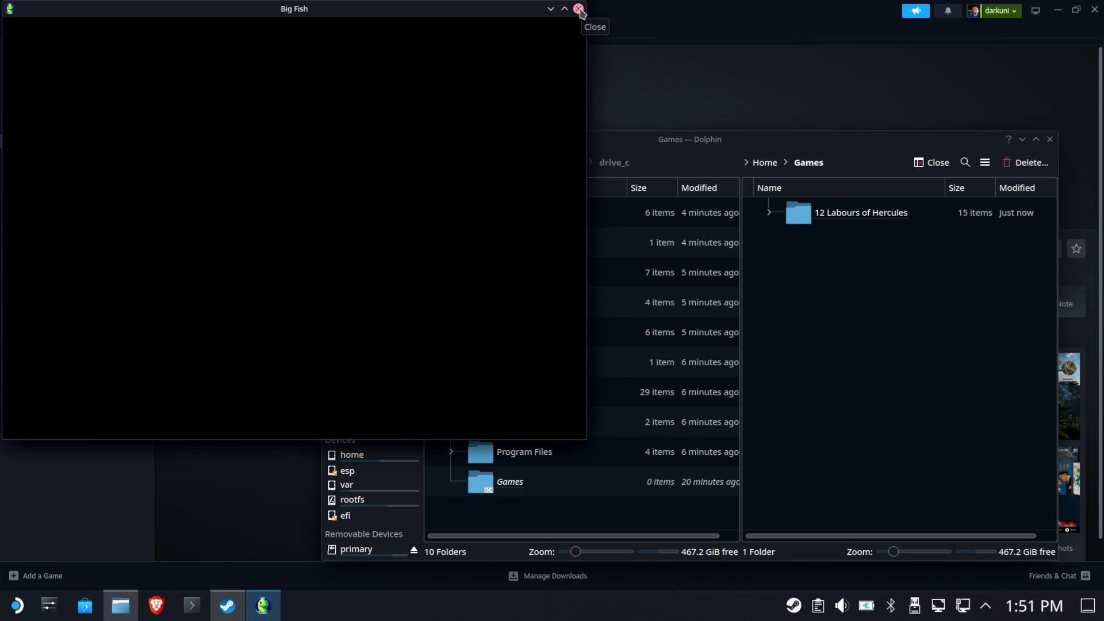
pyautogui.click(579, 10)
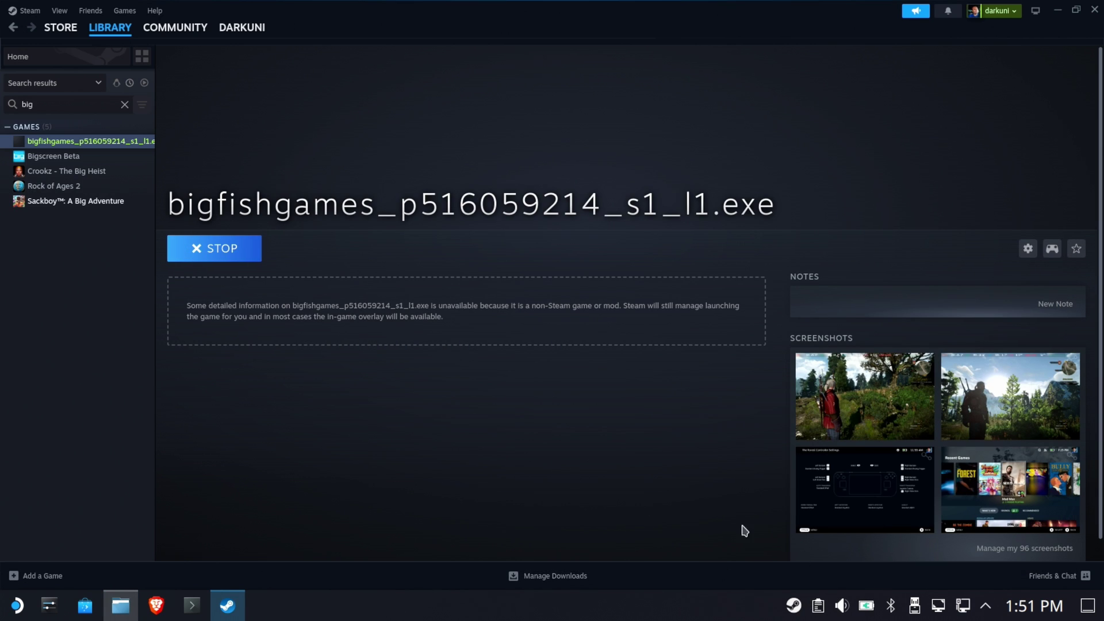
# Stop the running Big Fish shortcut and confirm the Exit game? prompt.
pyautogui.click(214, 248)
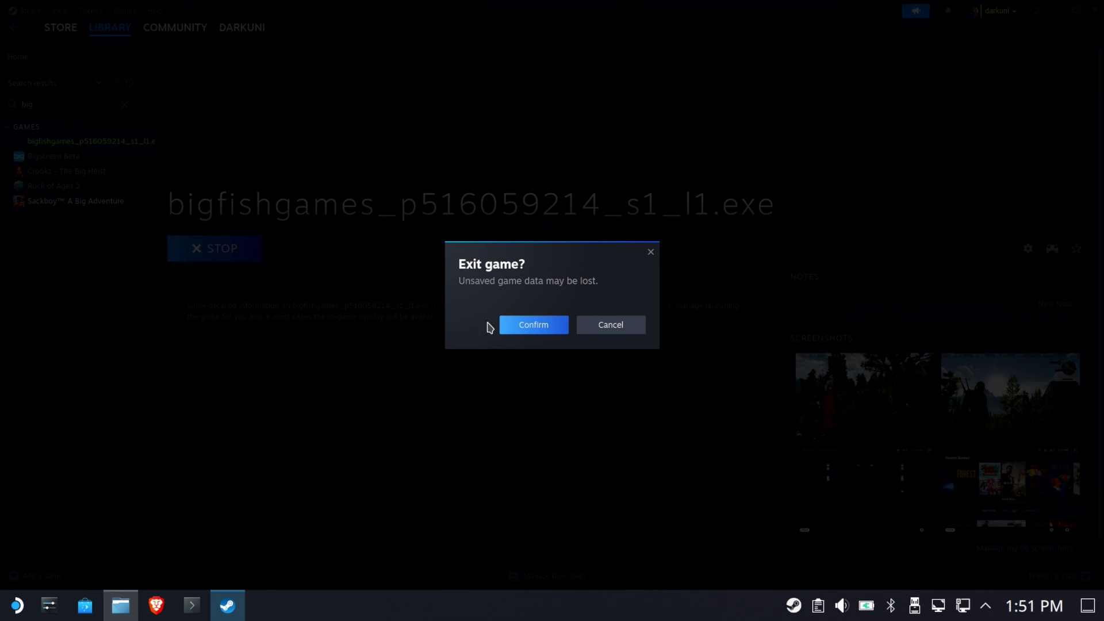
pyautogui.click(530, 325)
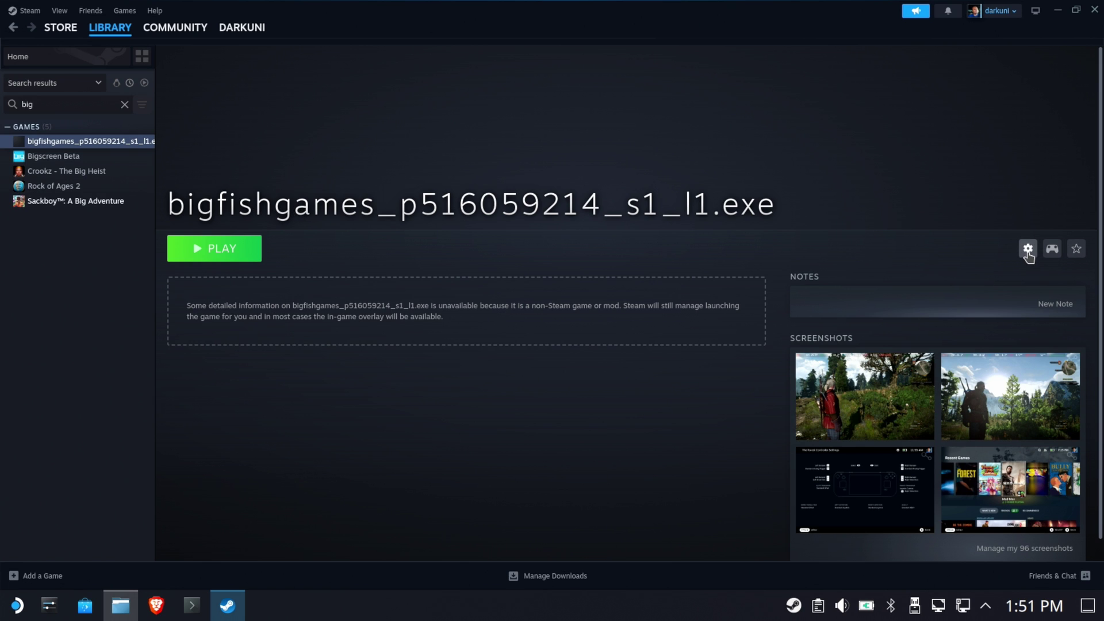
# Copy the location of bfgclient.exe from Program Files (x86)\bfgclient, then minimize Dolphin.
pyautogui.click(130, 613)
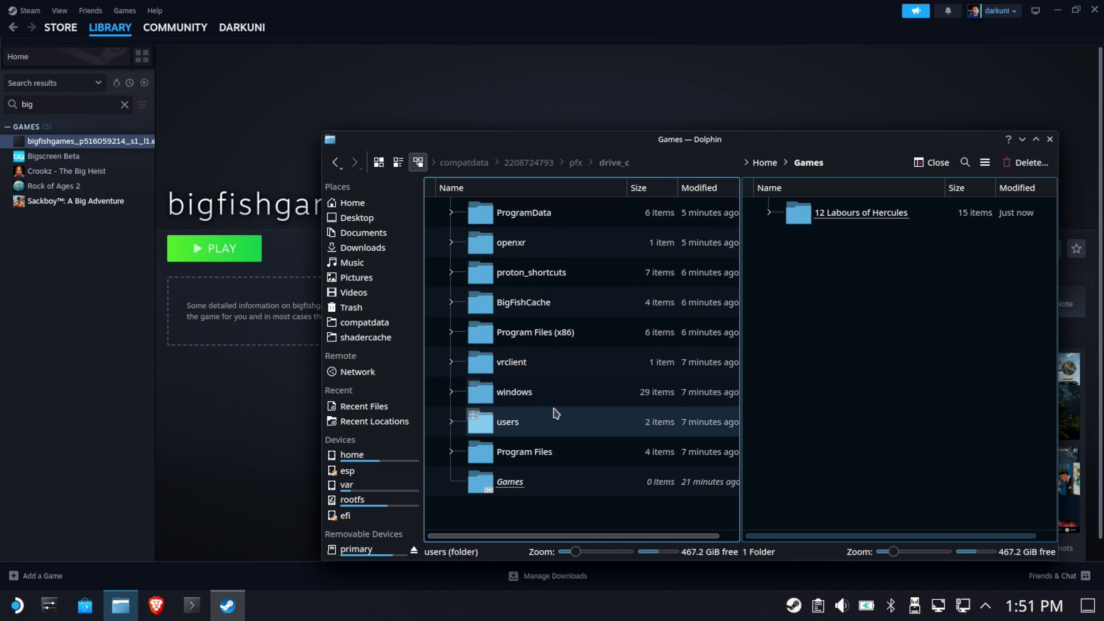
pyautogui.doubleClick(554, 336)
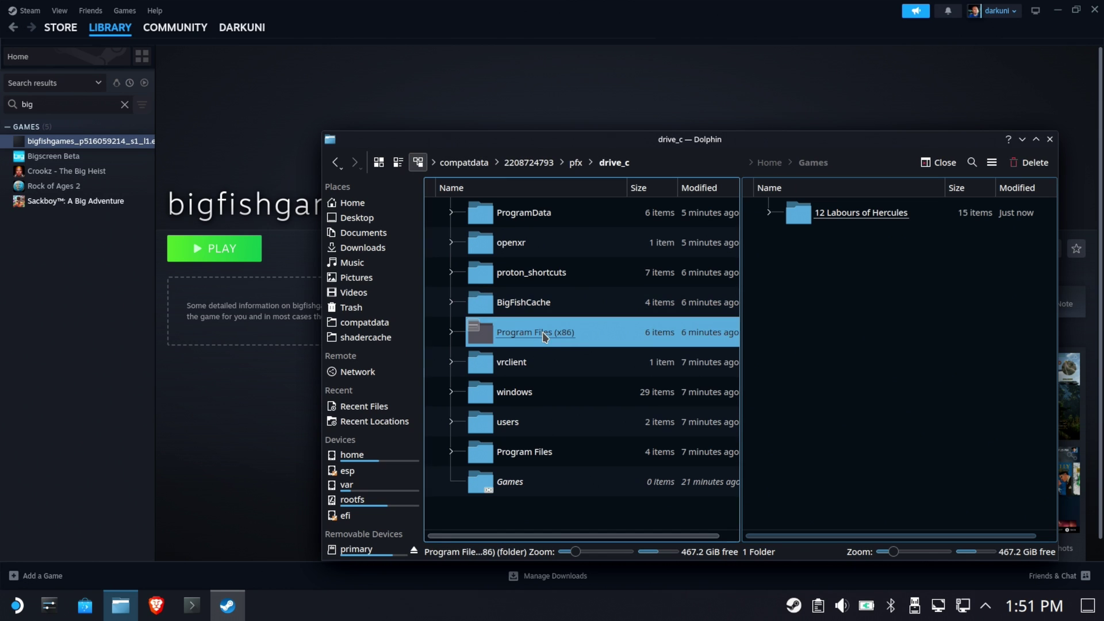
pyautogui.doubleClick(527, 240)
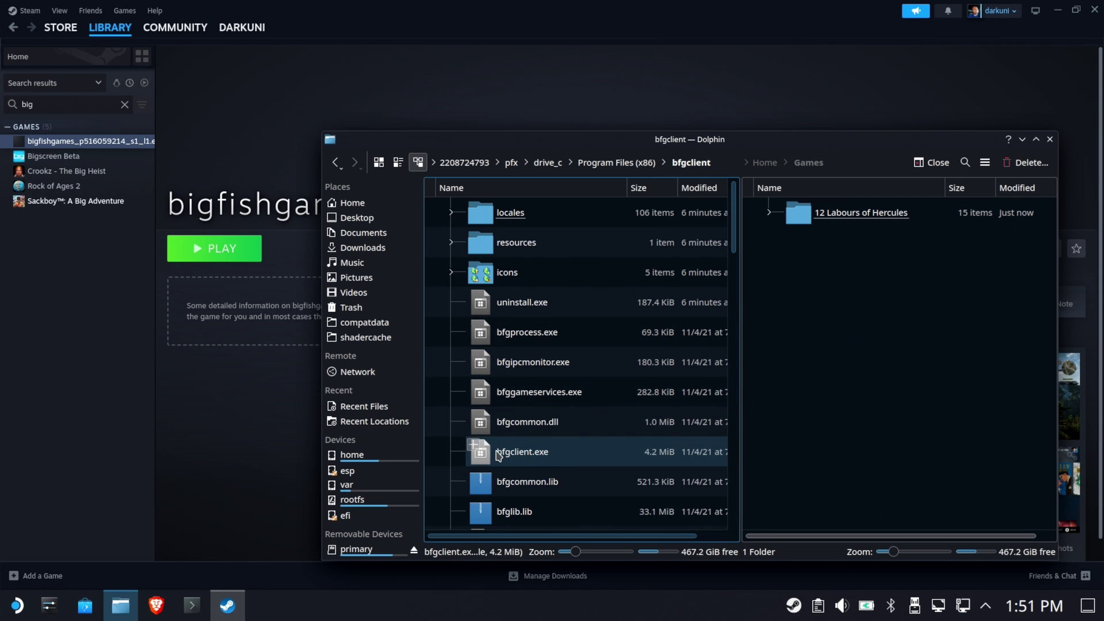
pyautogui.rightClick(517, 455)
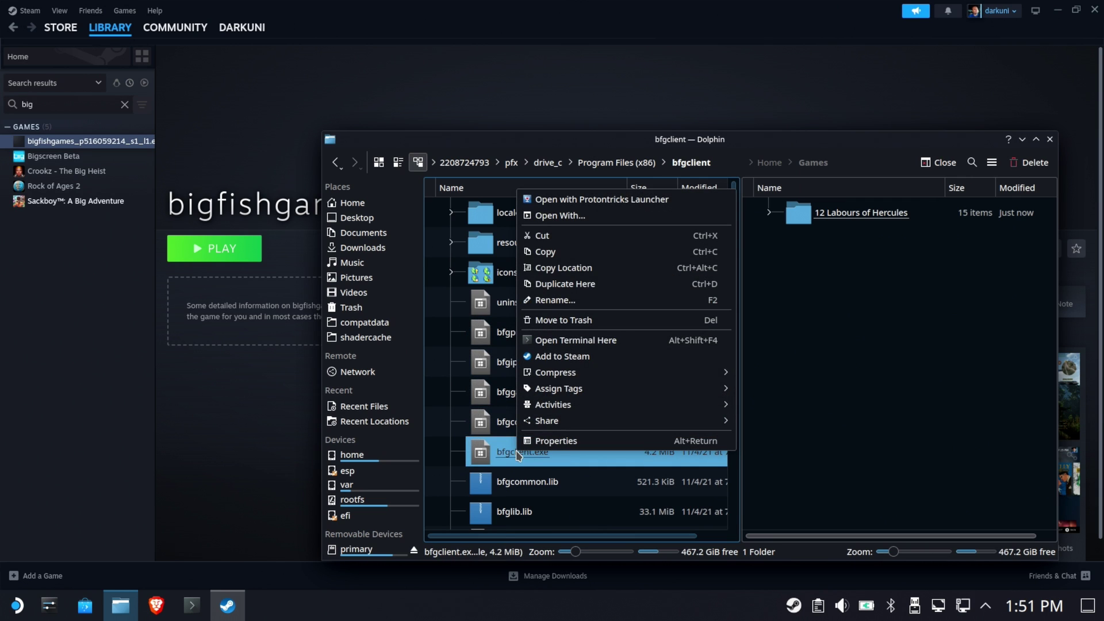
pyautogui.click(613, 275)
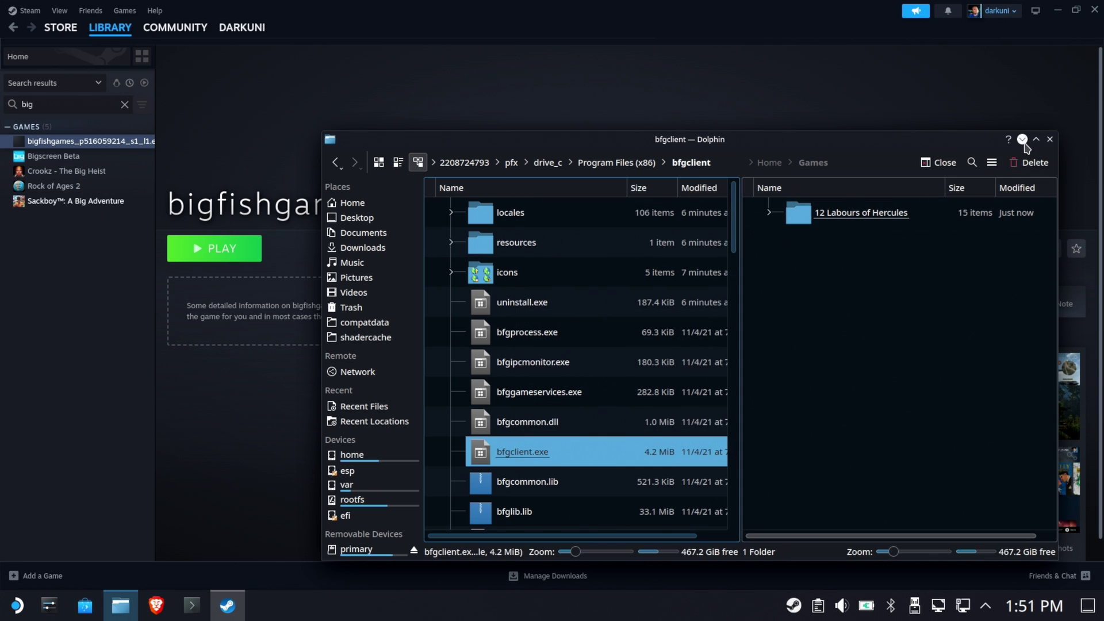
pyautogui.click(1023, 141)
# Set the shortcut's TARGET to the quoted bfgclient.exe path and START IN to its bfgclient folder.
pyautogui.click(1030, 250)
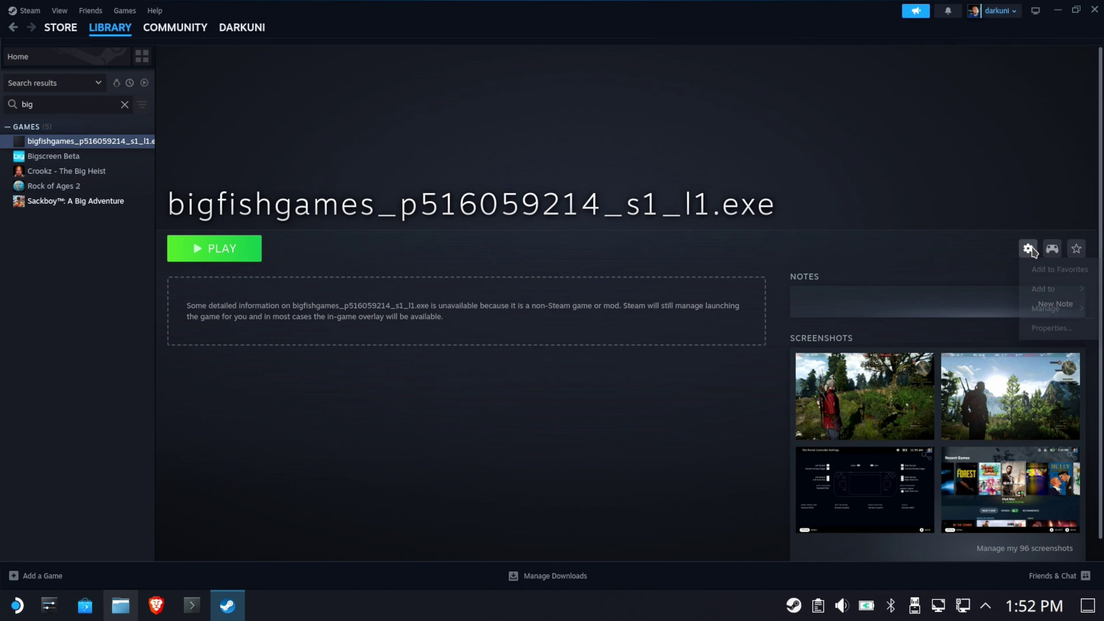
pyautogui.click(1064, 335)
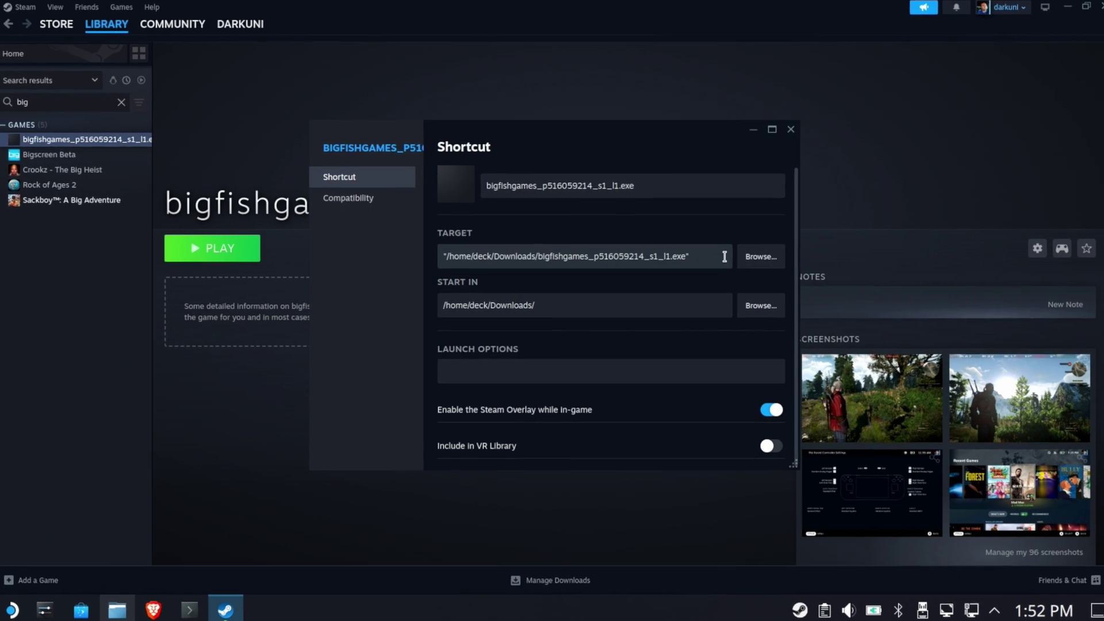
pyautogui.tripleClick(724, 256)
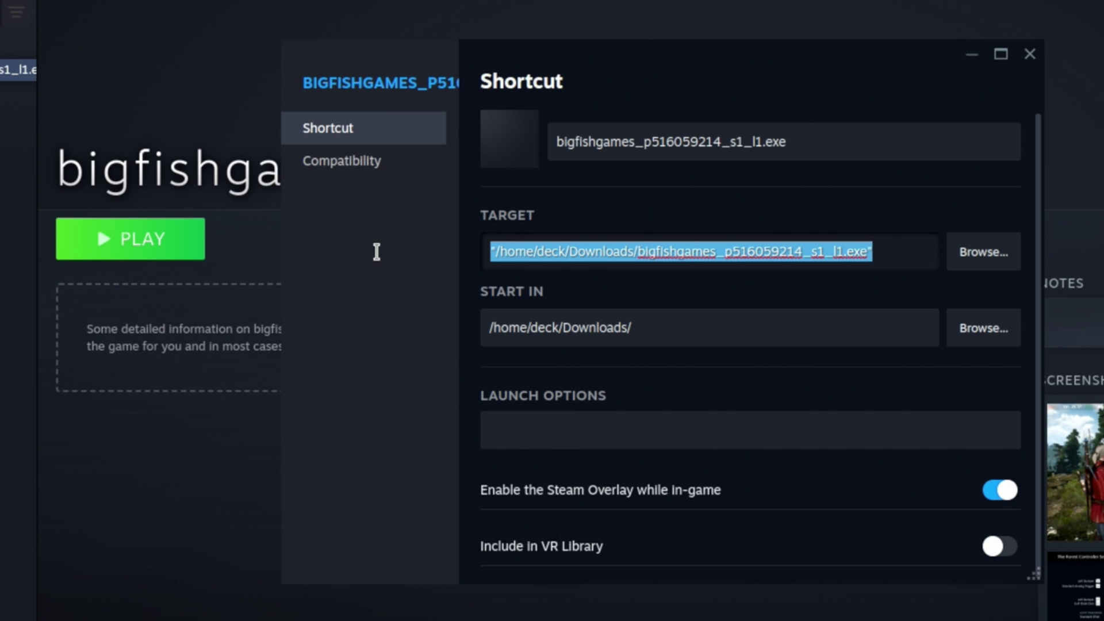
pyautogui.hotkey('ctrl', 'v')
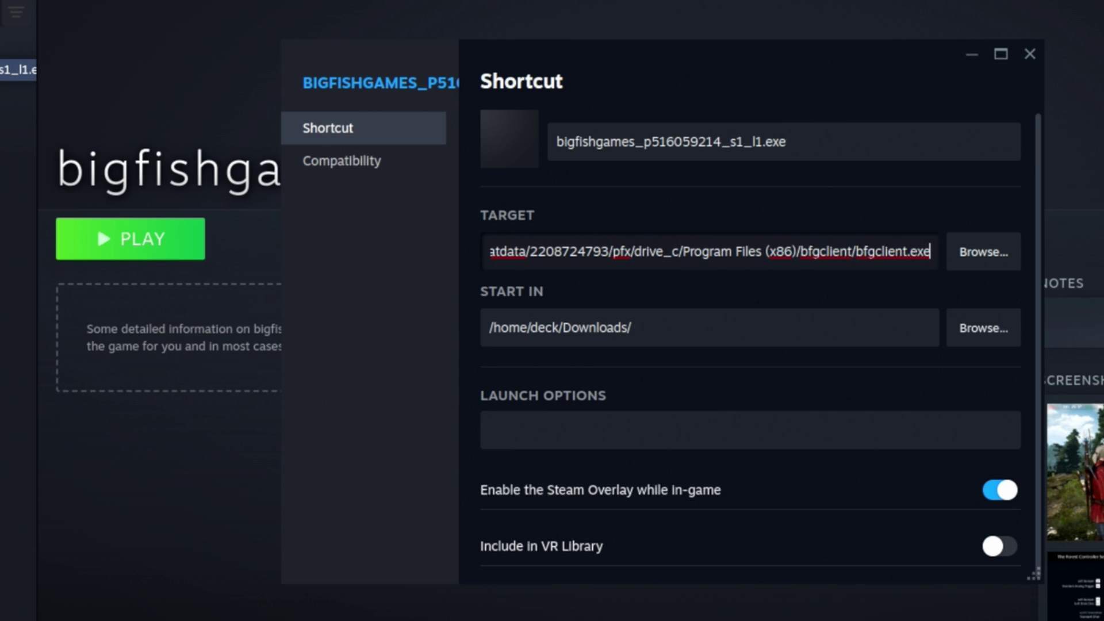
pyautogui.write('"')
pyautogui.press('Home')
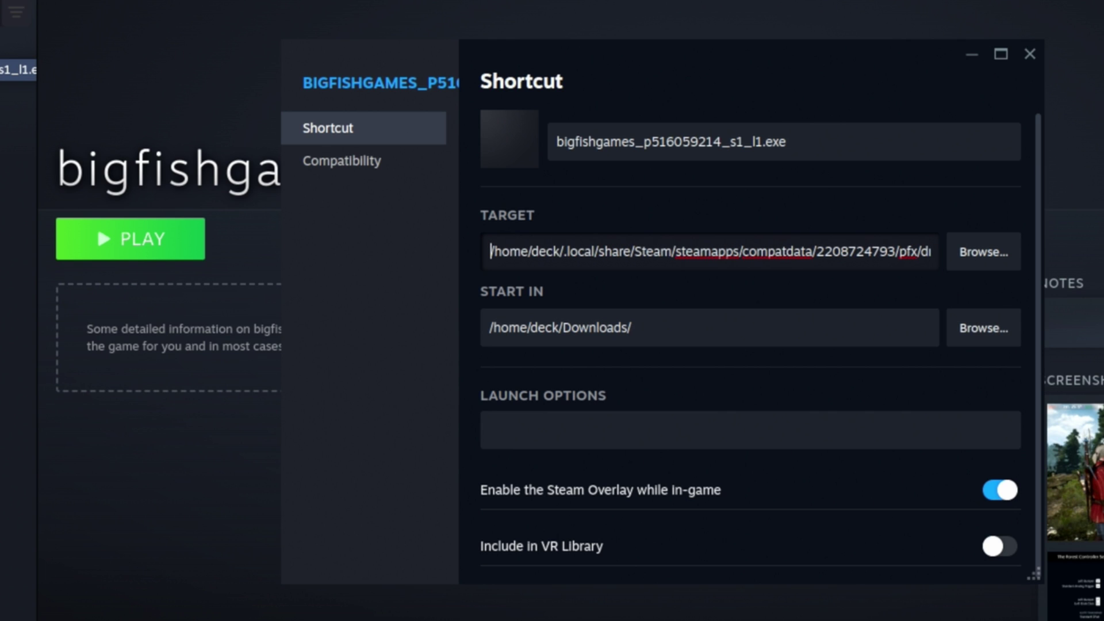
pyautogui.write('"')
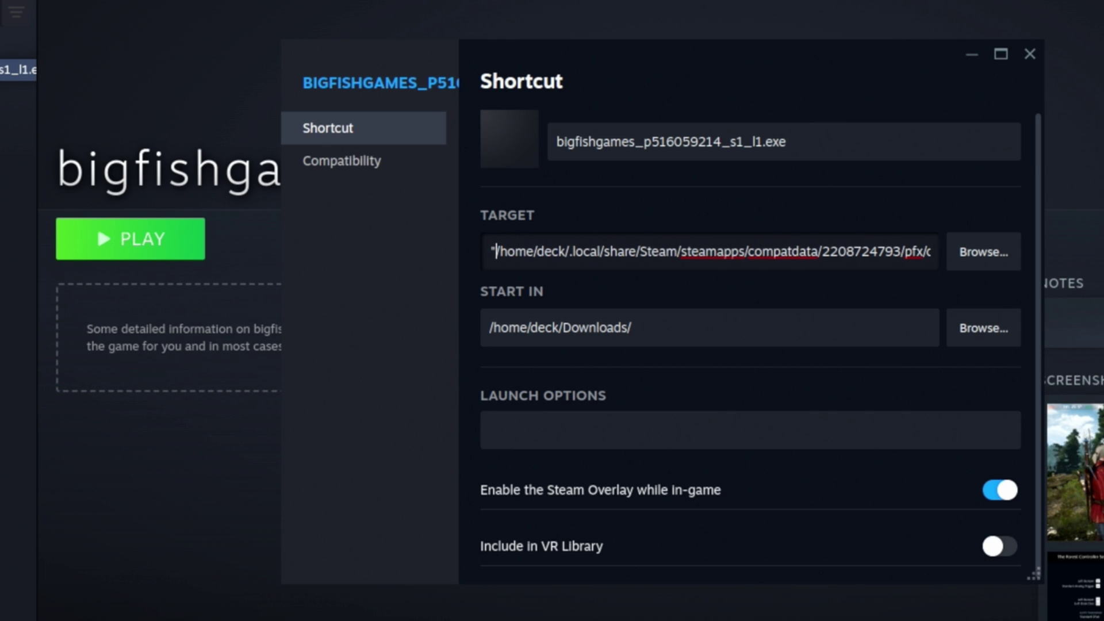
pyautogui.hotkey('ctrl', 'a')
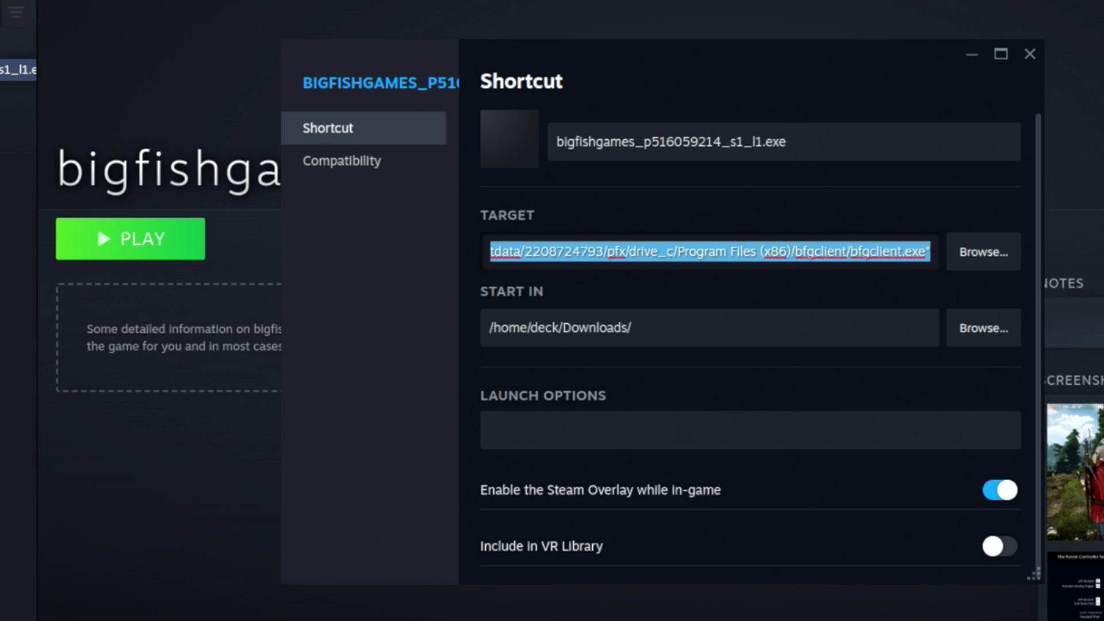
pyautogui.press('Tab')
pyautogui.press('Tab')
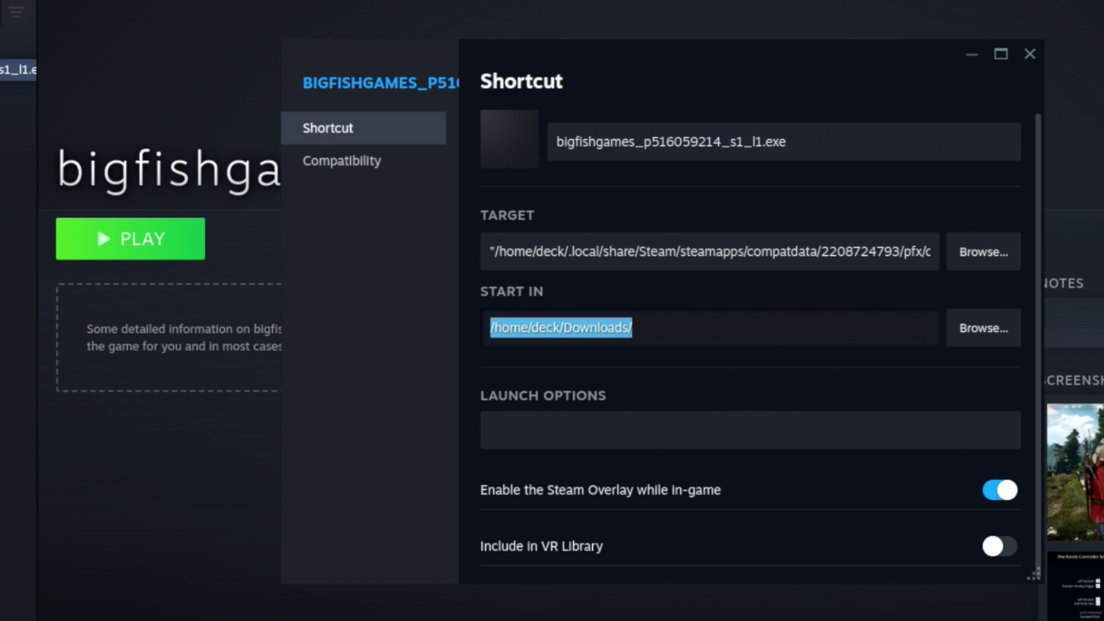
pyautogui.hotkey('ctrl', 'v')
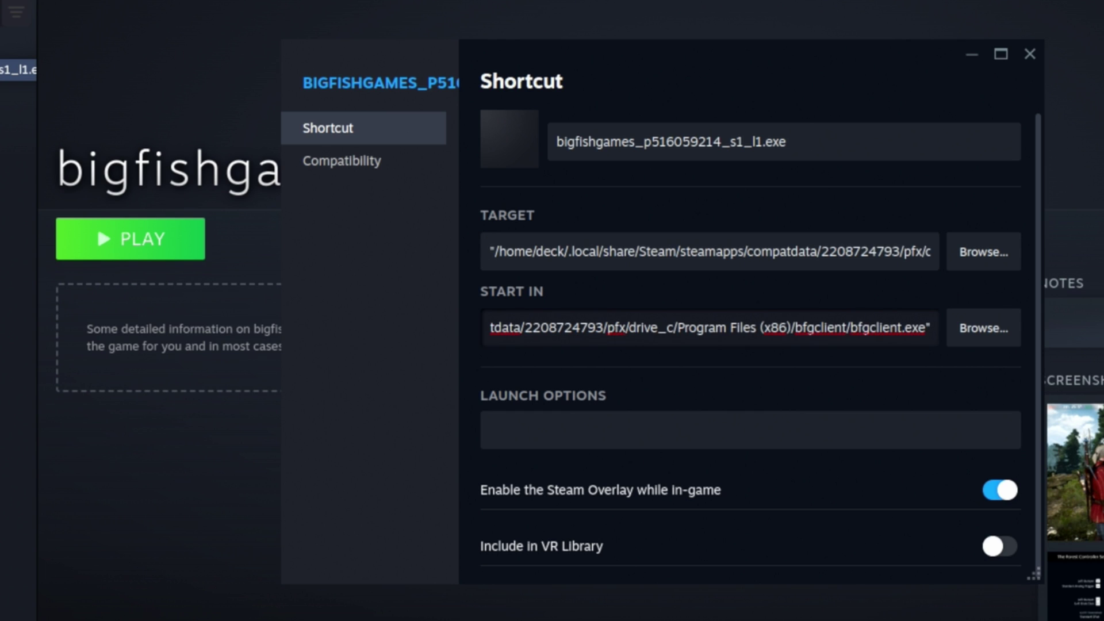
pyautogui.press('BackSpace')
pyautogui.press('BackSpace')
pyautogui.press('BackSpace')
pyautogui.press('BackSpace')
pyautogui.press('BackSpace')
pyautogui.press('BackSpace')
pyautogui.press('BackSpace')
pyautogui.press('BackSpace')
pyautogui.press('BackSpace')
pyautogui.press('BackSpace')
pyautogui.press('BackSpace')
pyautogui.press('BackSpace')
pyautogui.press('BackSpace')
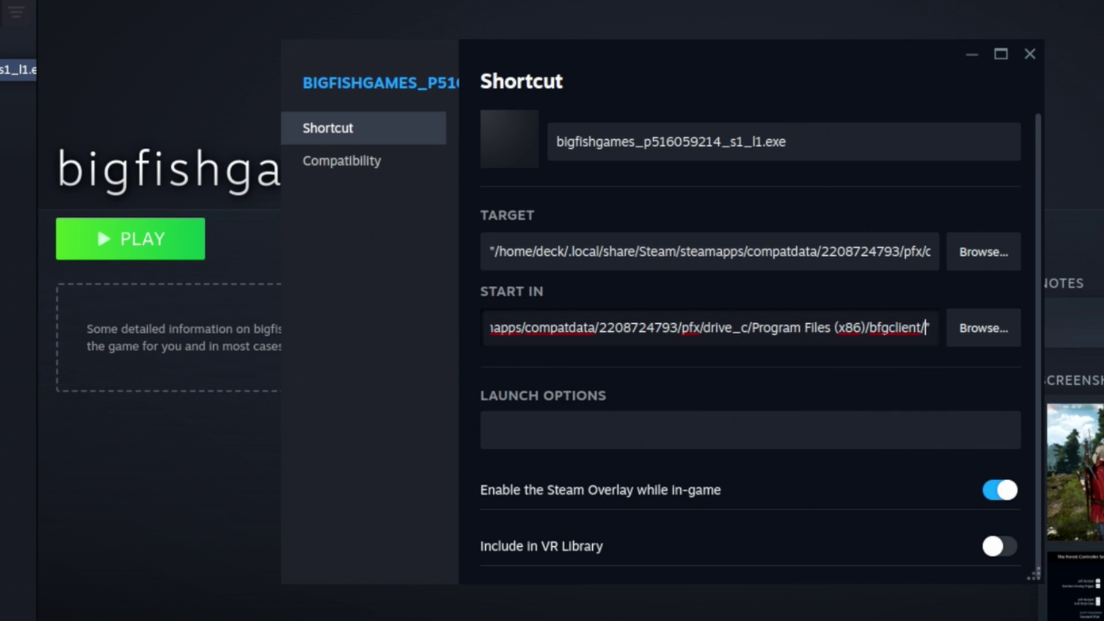
# Rename the shortcut to 'Big Fish Games' and close its properties.
pyautogui.moveTo(855, 143); pyautogui.dragTo(499, 140)
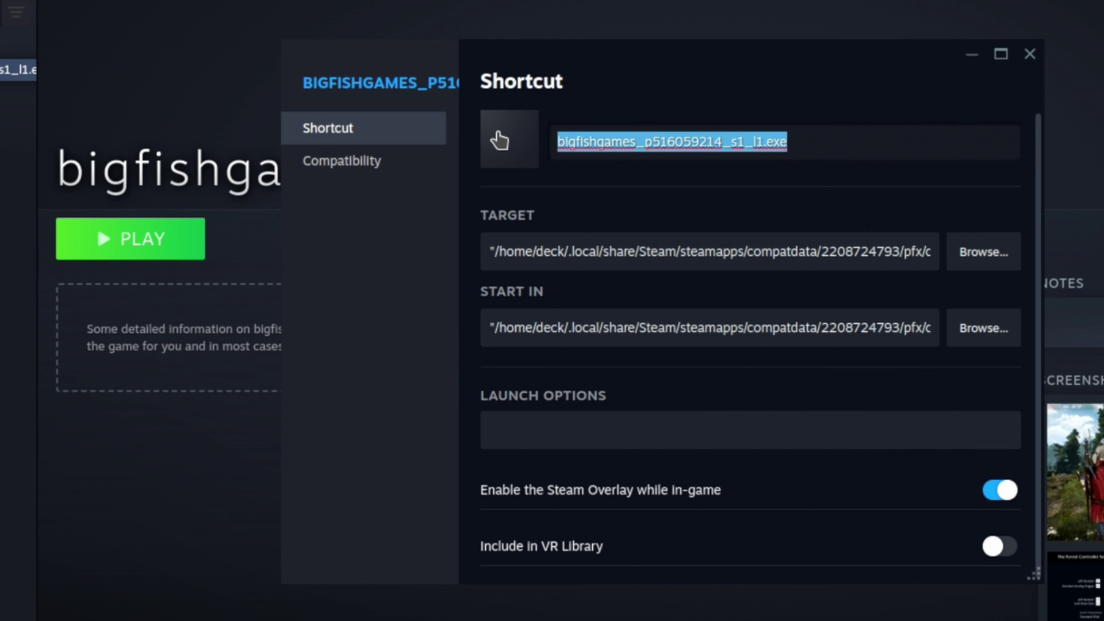
pyautogui.write('Big Fish Gam')
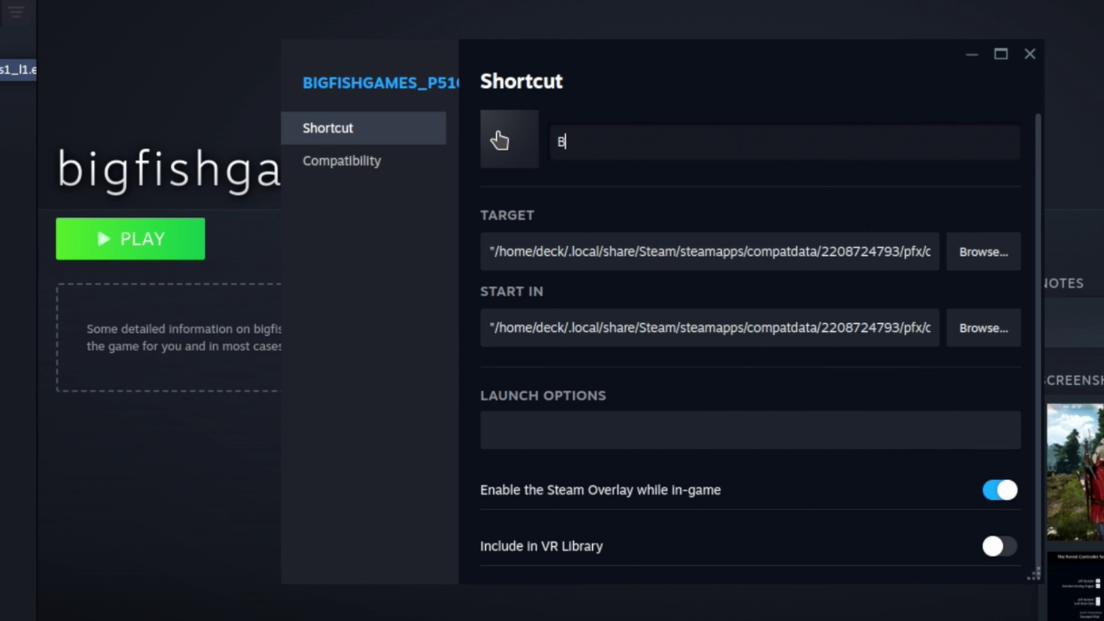
pyautogui.write('es')
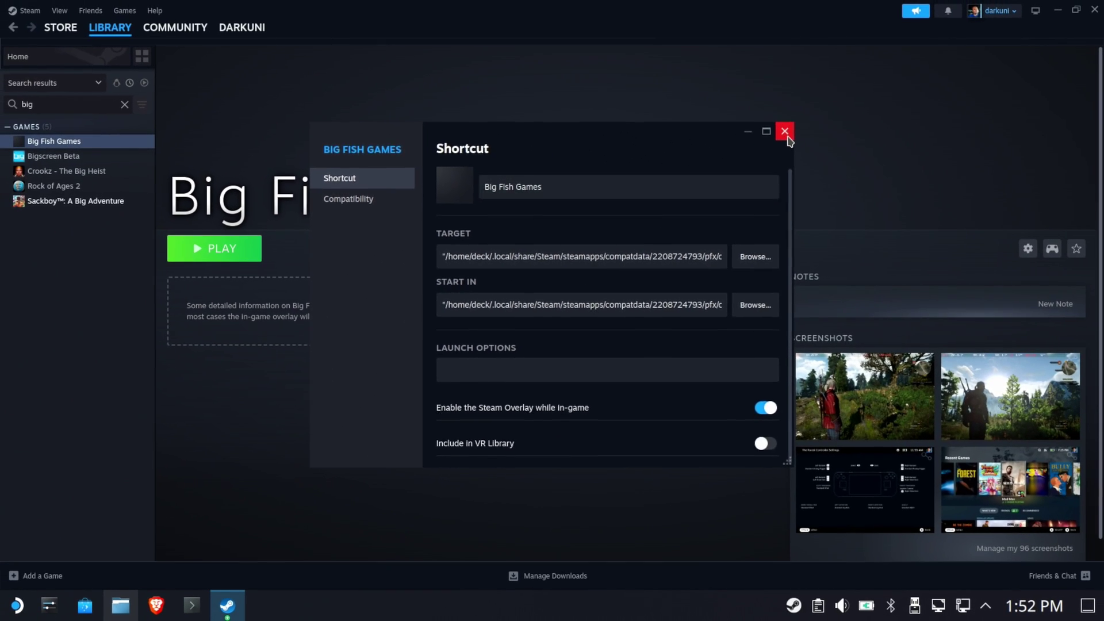
pyautogui.click(1029, 54)
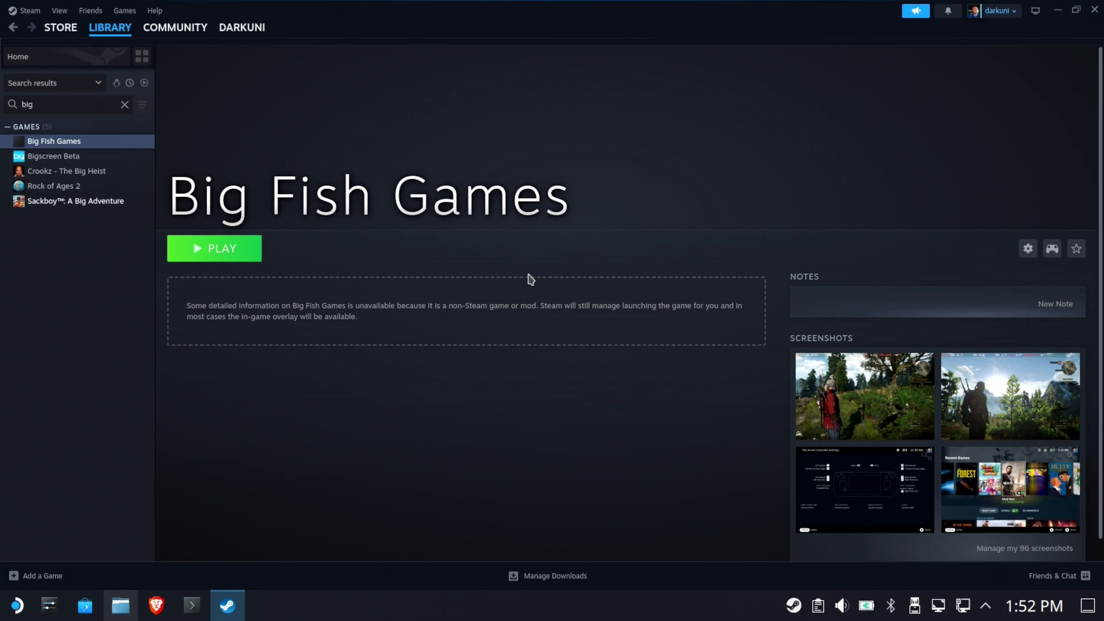
pyautogui.click(227, 253)
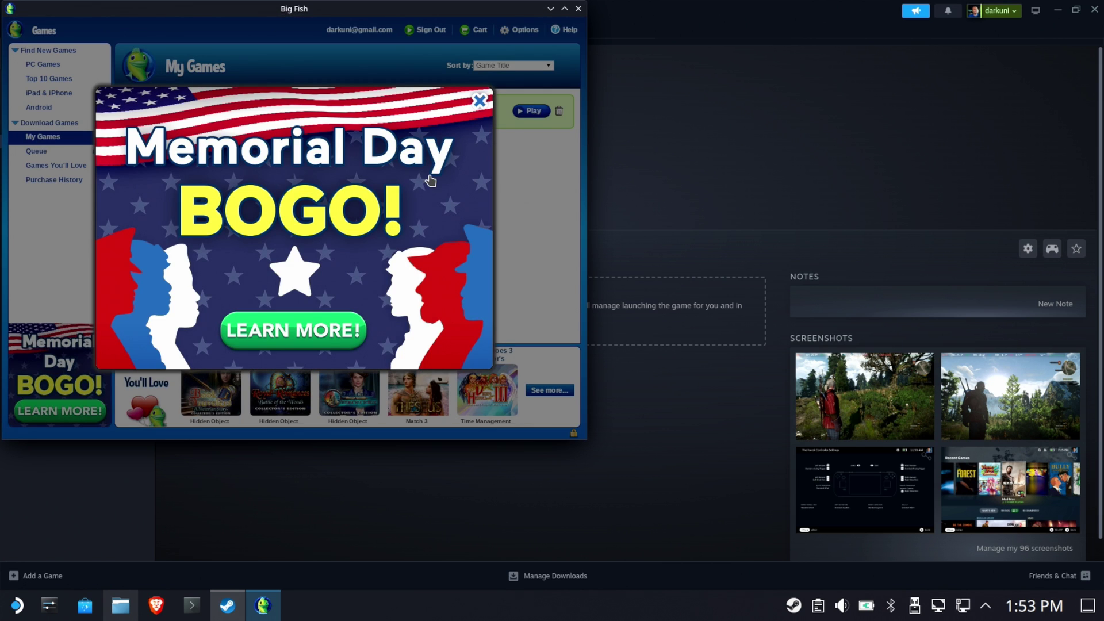
pyautogui.click(477, 101)
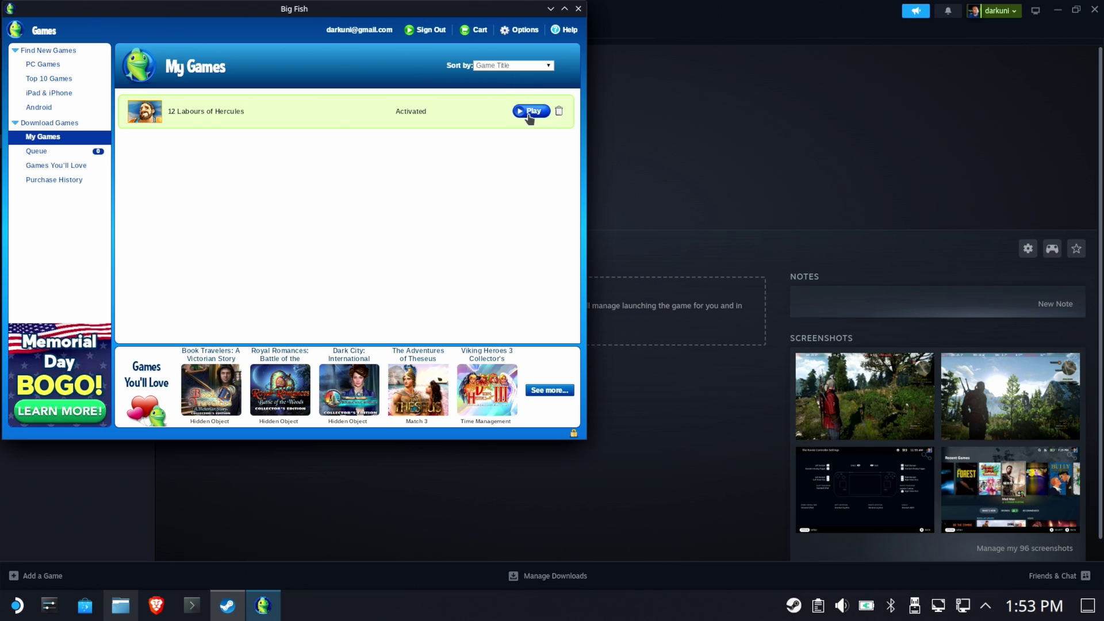
pyautogui.click(580, 9)
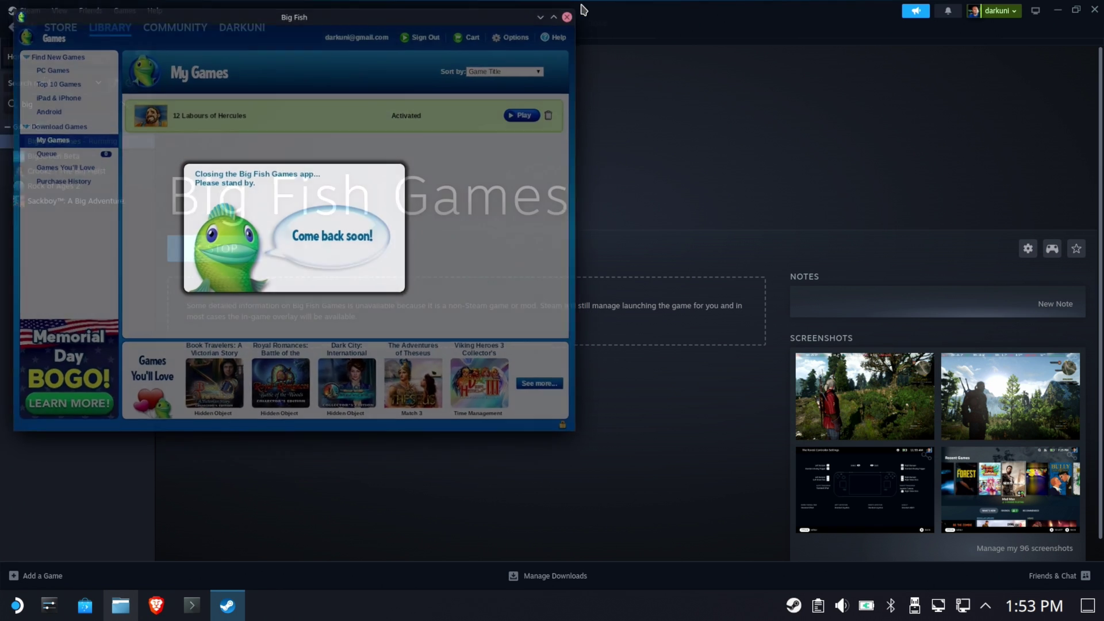
pyautogui.click(241, 253)
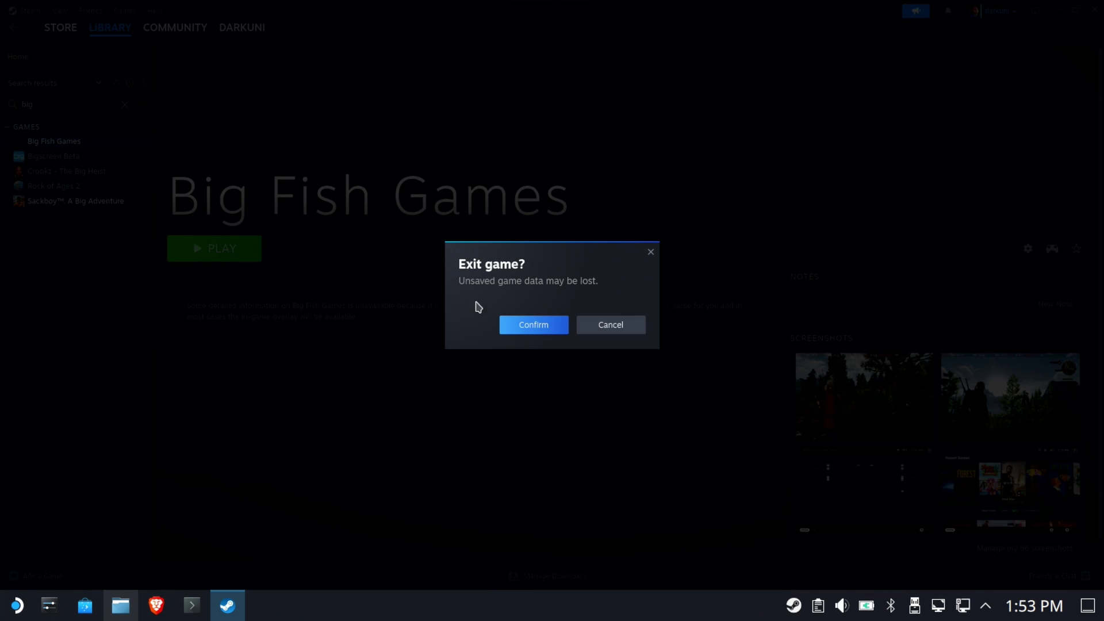
pyautogui.click(535, 326)
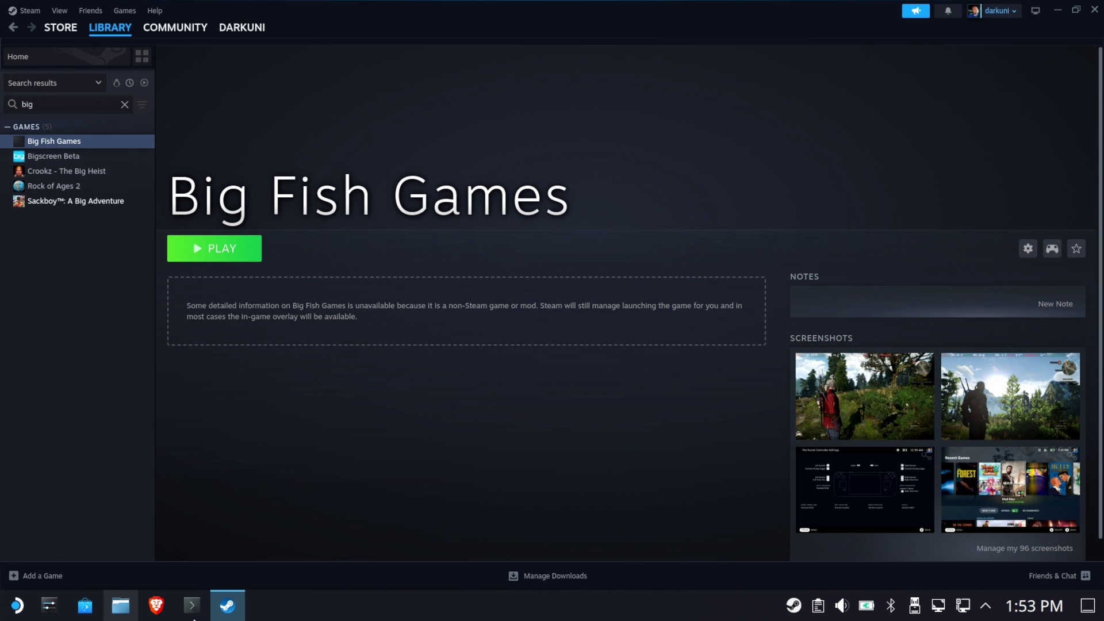
# Browse to Home/Games/12 Labours of Hercules and add 12LaboursOfHercules.exe as a non-Steam game.
pyautogui.click(36, 577)
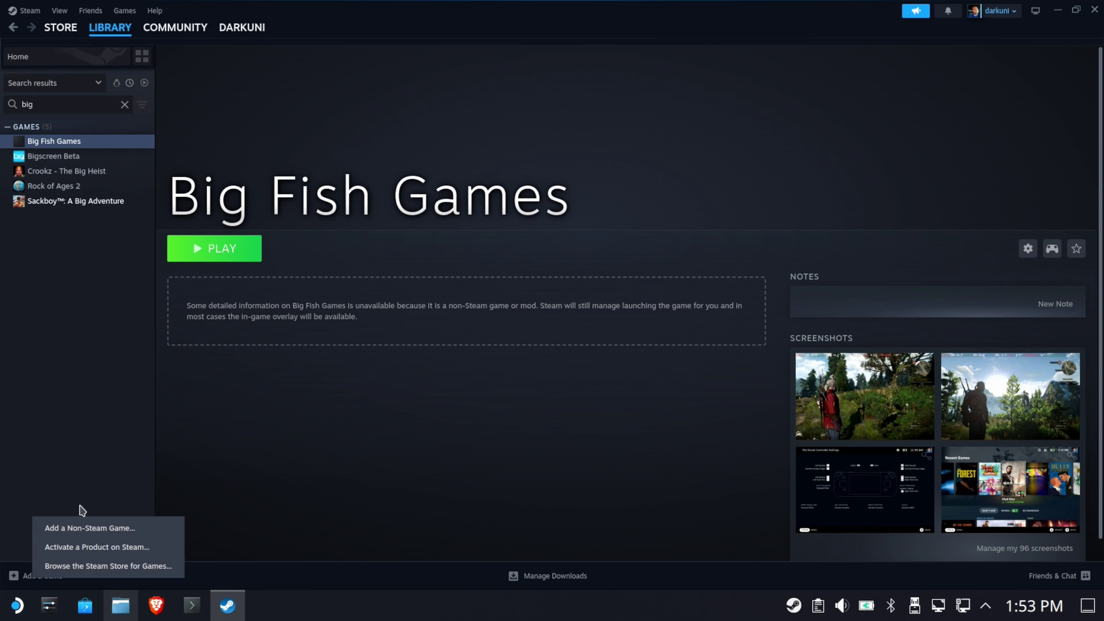
pyautogui.click(81, 526)
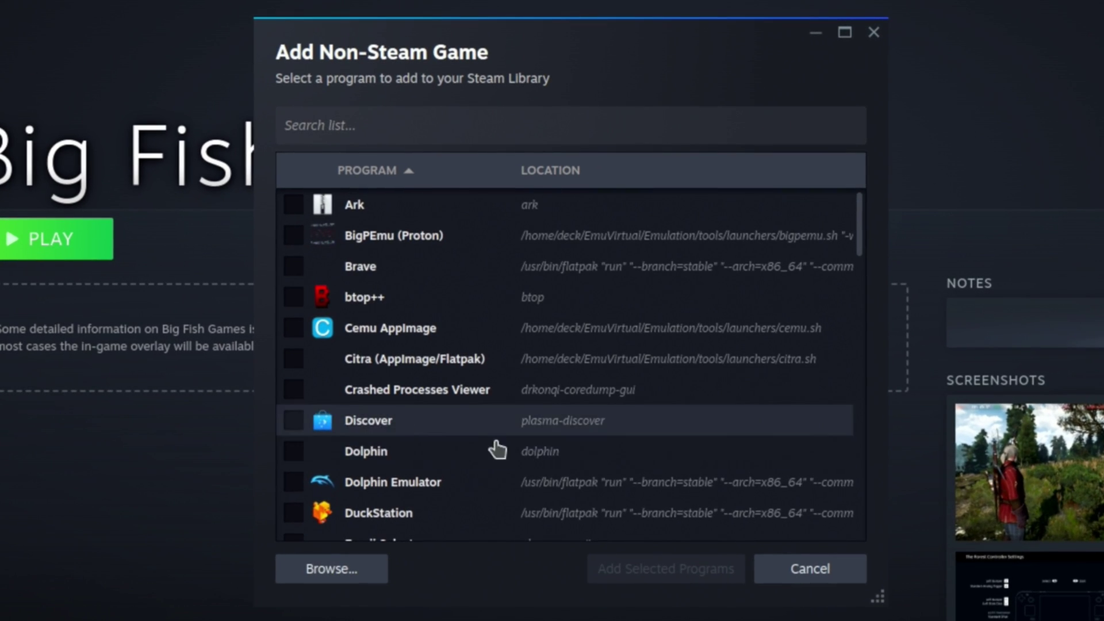
pyautogui.click(369, 544)
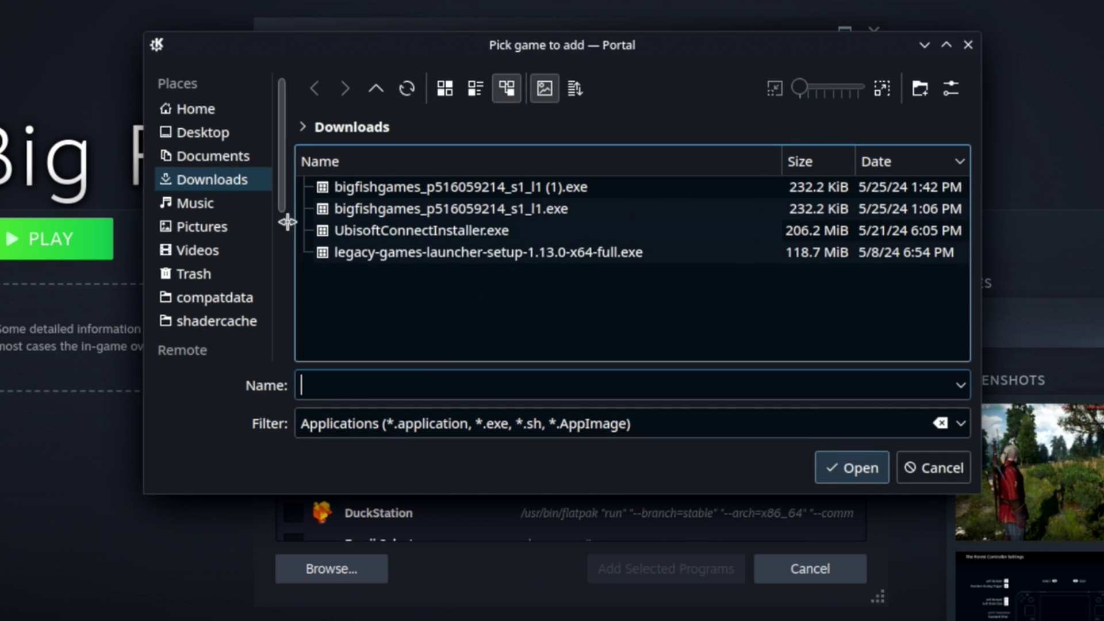
pyautogui.click(214, 115)
pyautogui.click(385, 190)
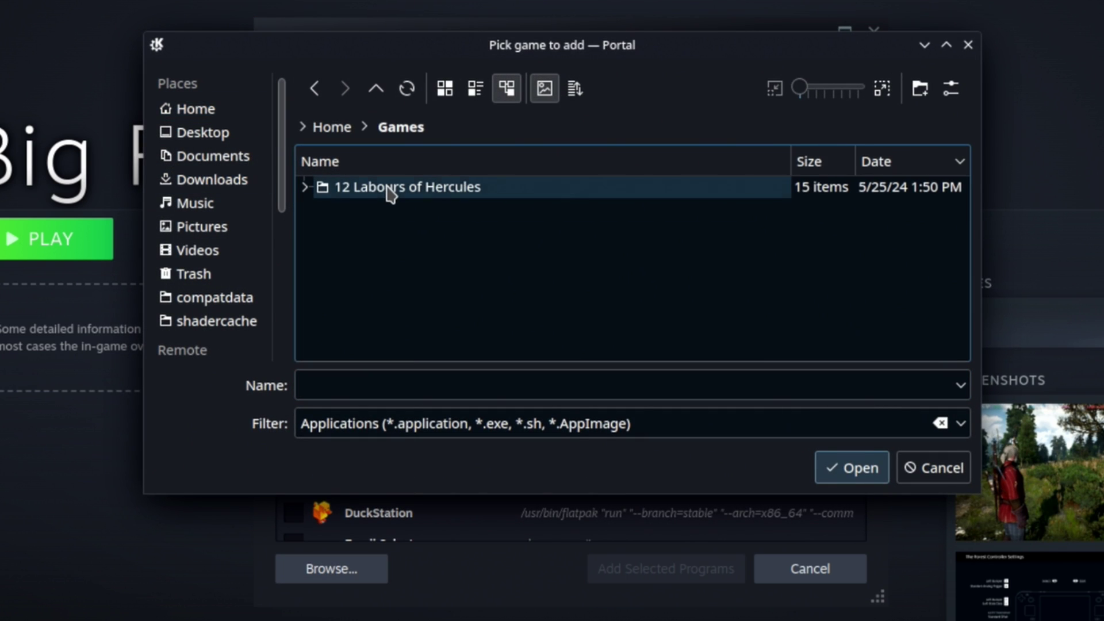
pyautogui.click(417, 196)
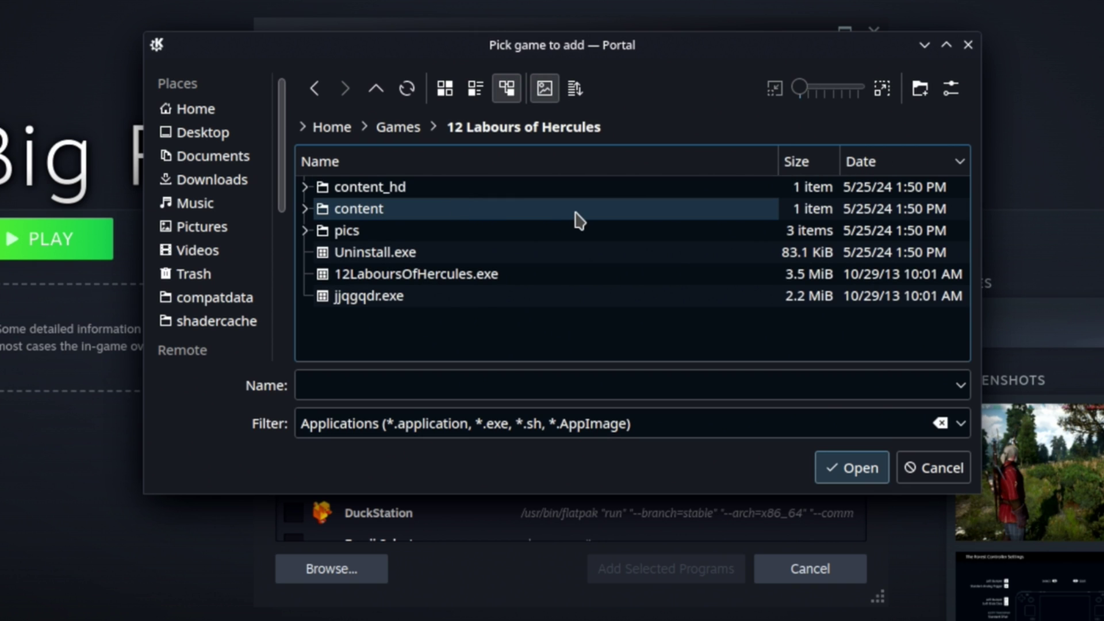
pyautogui.click(424, 274)
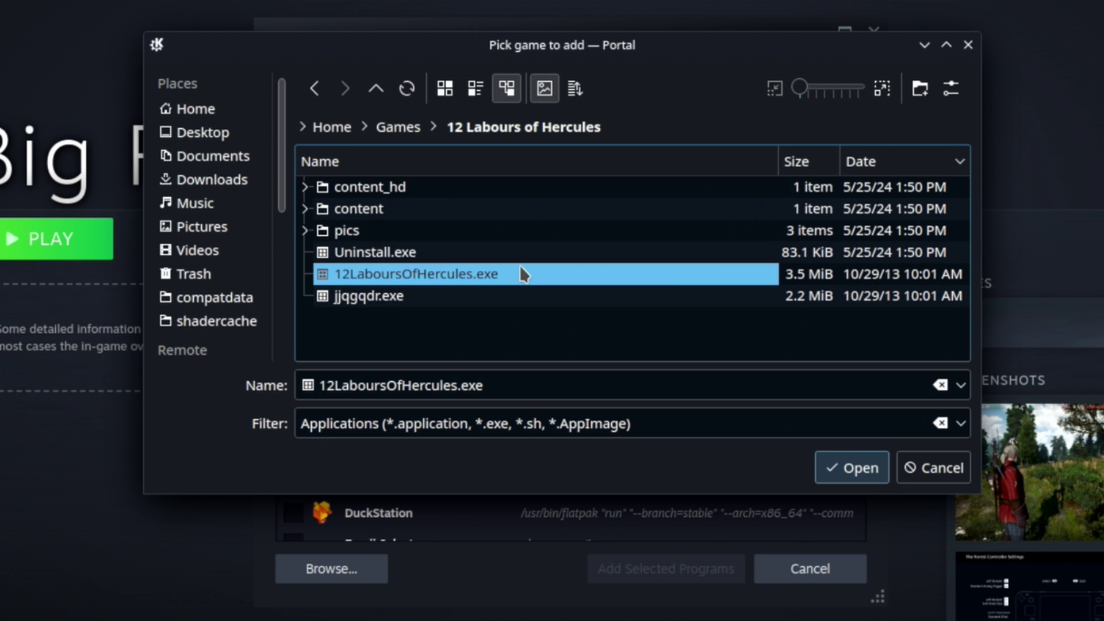
pyautogui.click(850, 470)
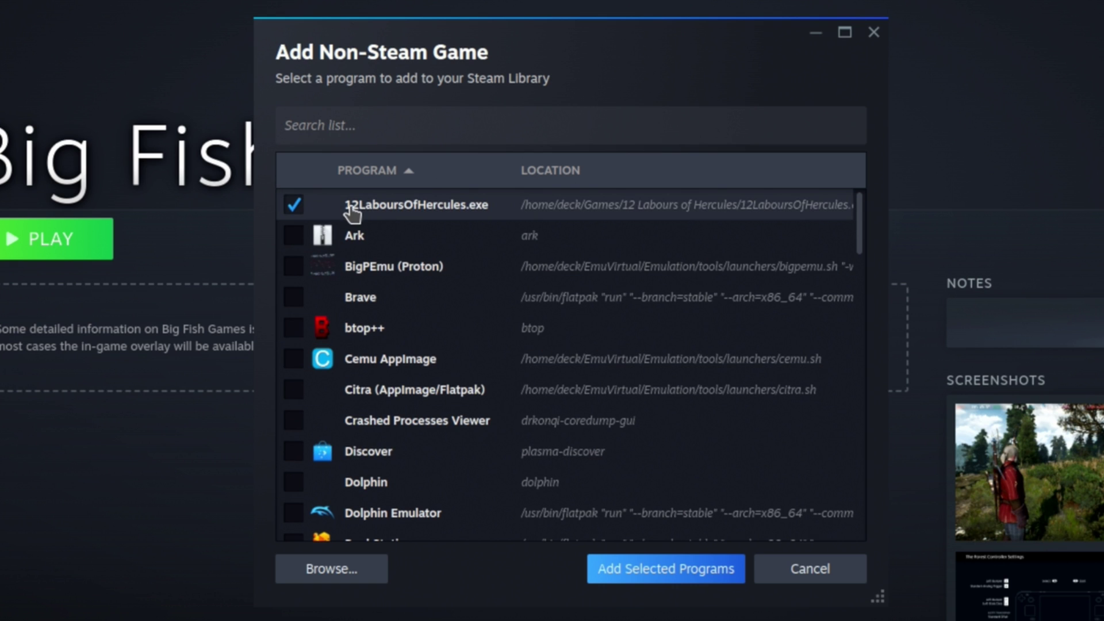
pyautogui.click(697, 569)
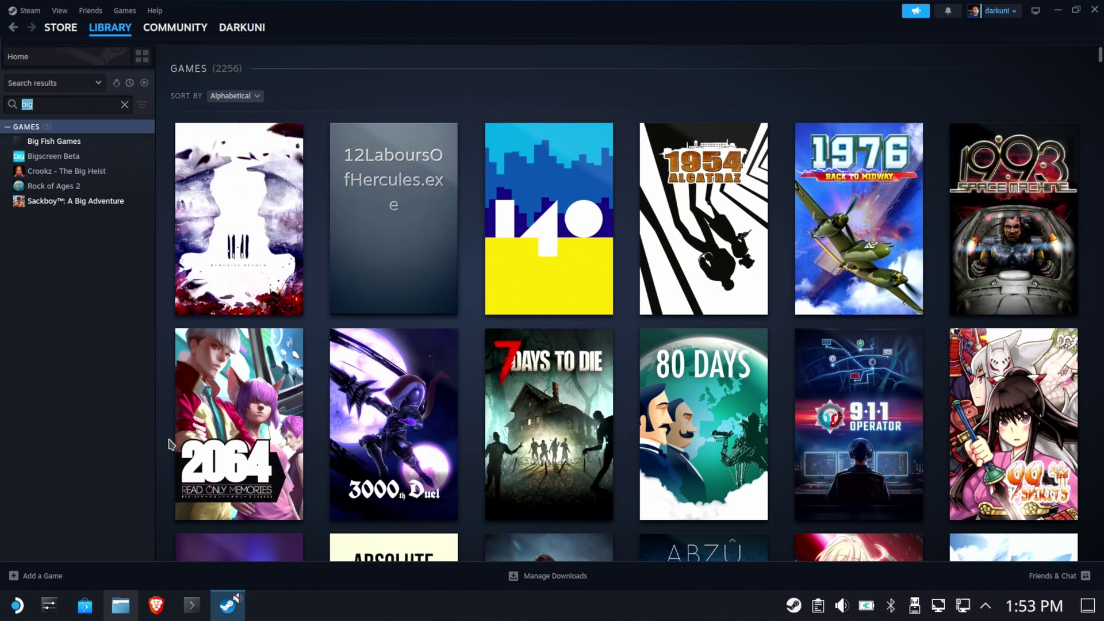
# Search the library for '12', select 12LaboursOfHercules.exe, and open its Properties.
pyautogui.click(81, 106)
pyautogui.hotkey('ctrl', 'a')
pyautogui.write('12')
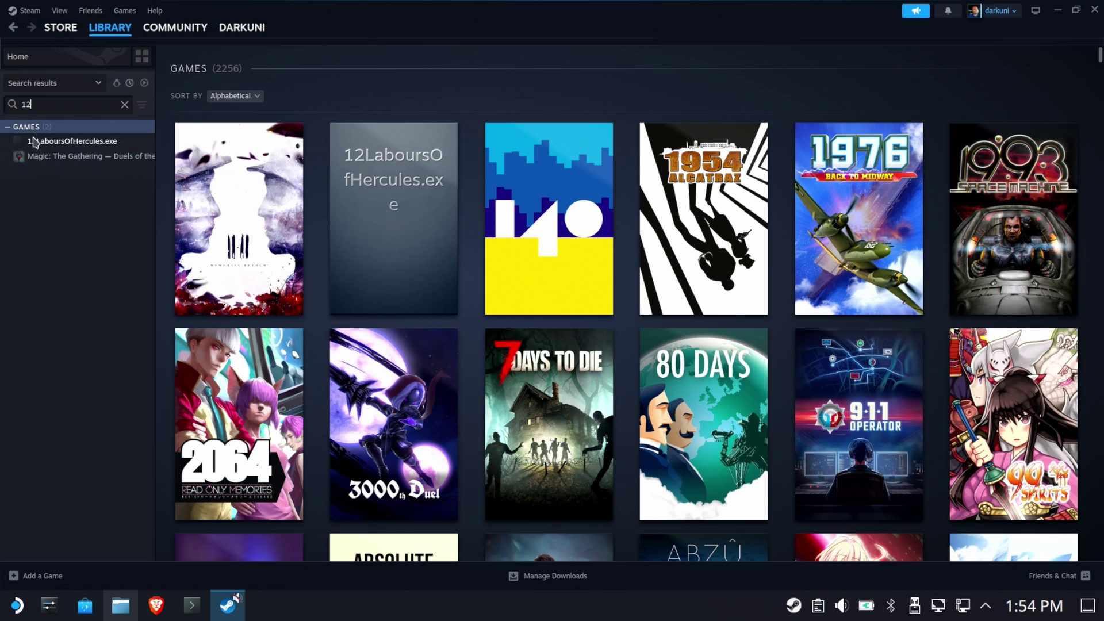
pyautogui.click(81, 142)
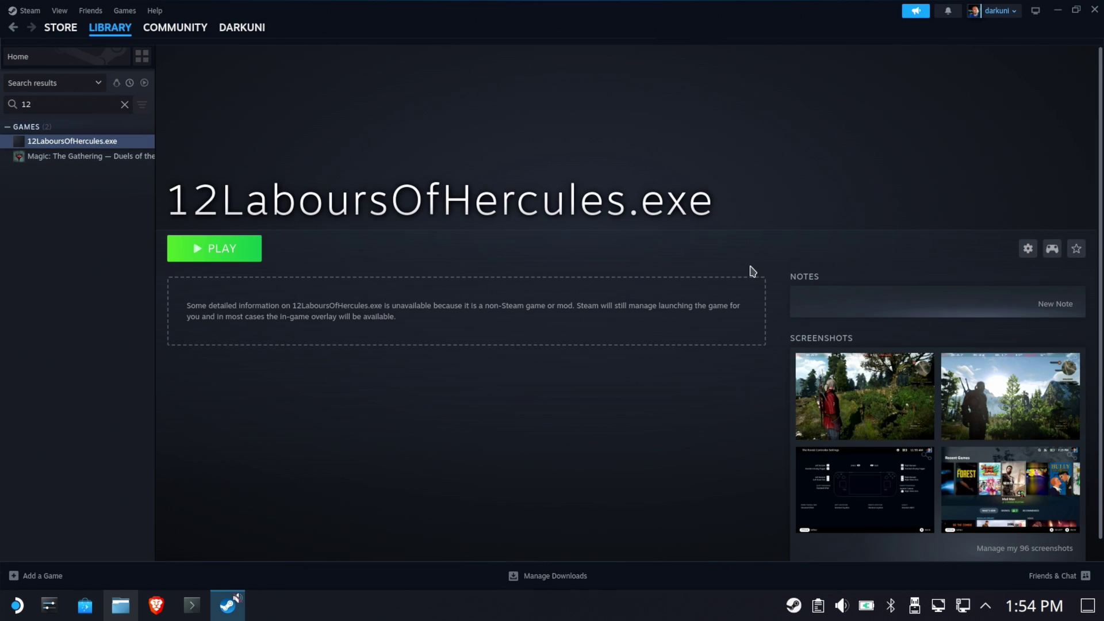
pyautogui.click(1028, 248)
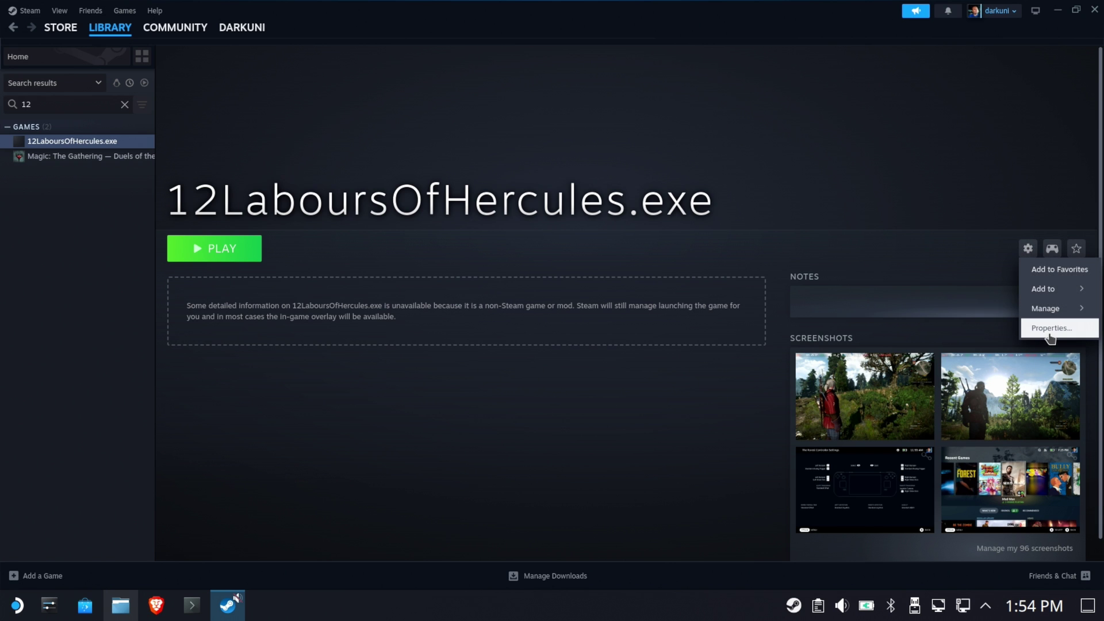
pyautogui.click(1043, 335)
# Force Proton Experimental as the Compatibility tool for 12LaboursOfHercules.exe and close Properties.
pyautogui.click(325, 186)
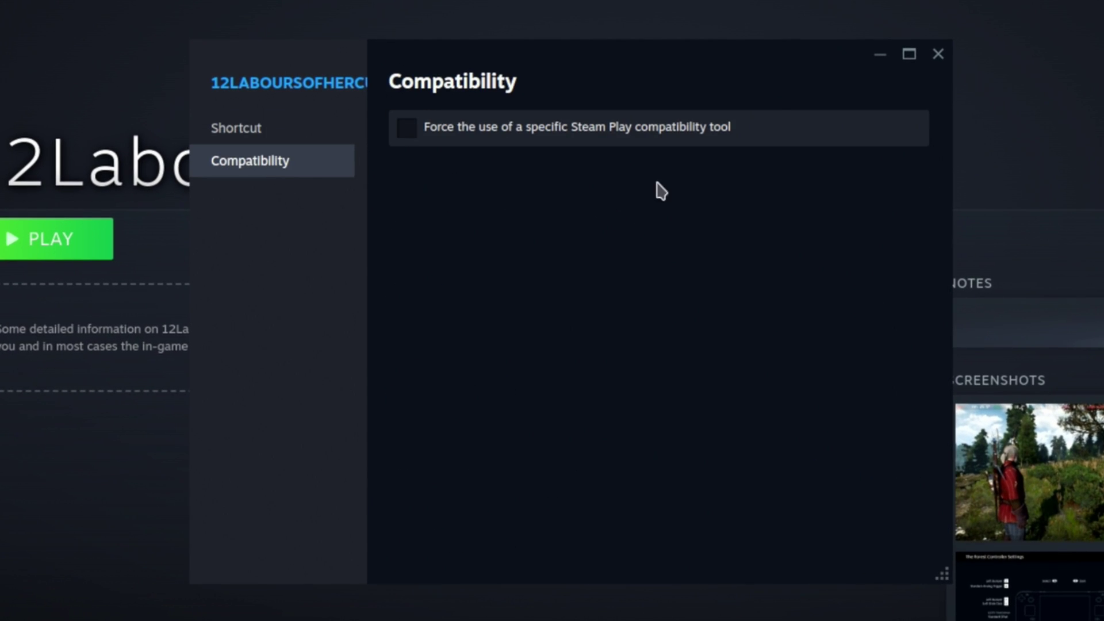
pyautogui.click(609, 136)
pyautogui.click(537, 180)
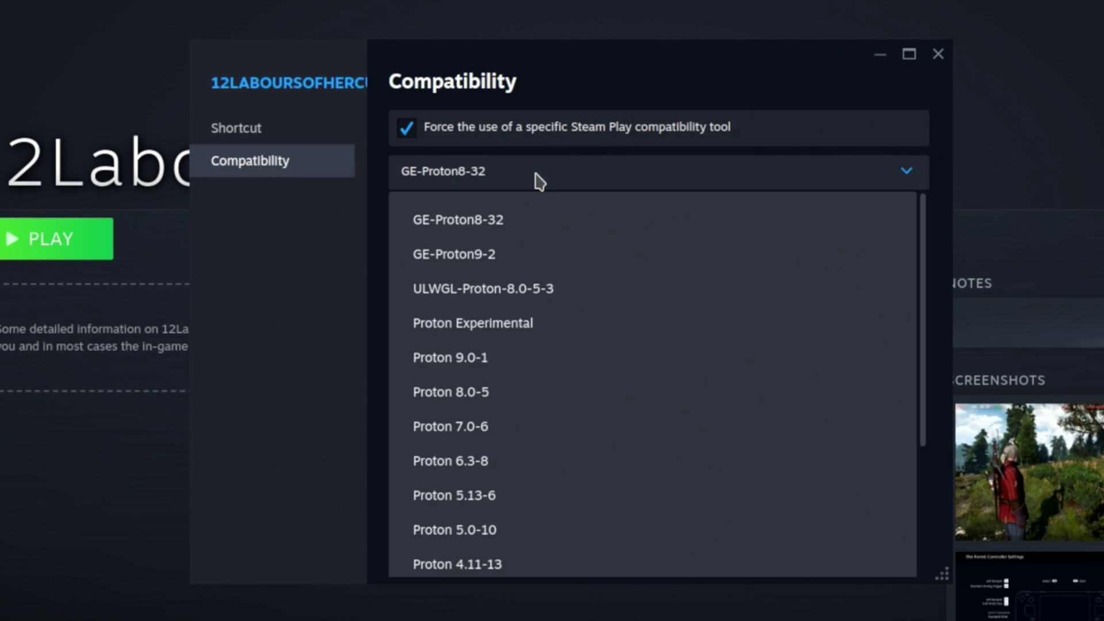
pyautogui.click(528, 327)
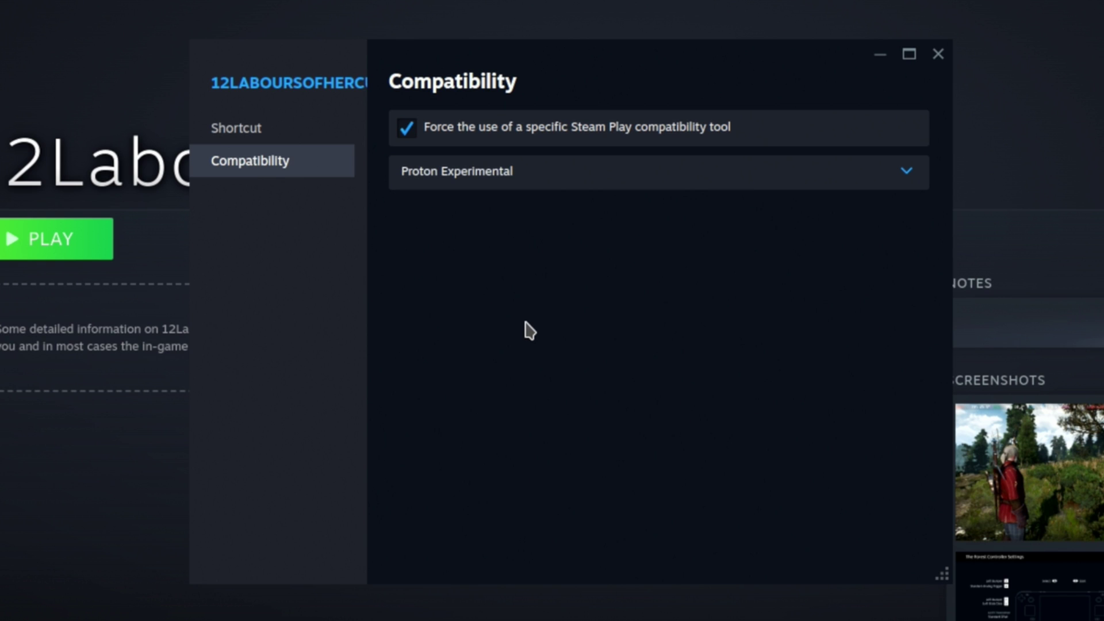
pyautogui.click(940, 56)
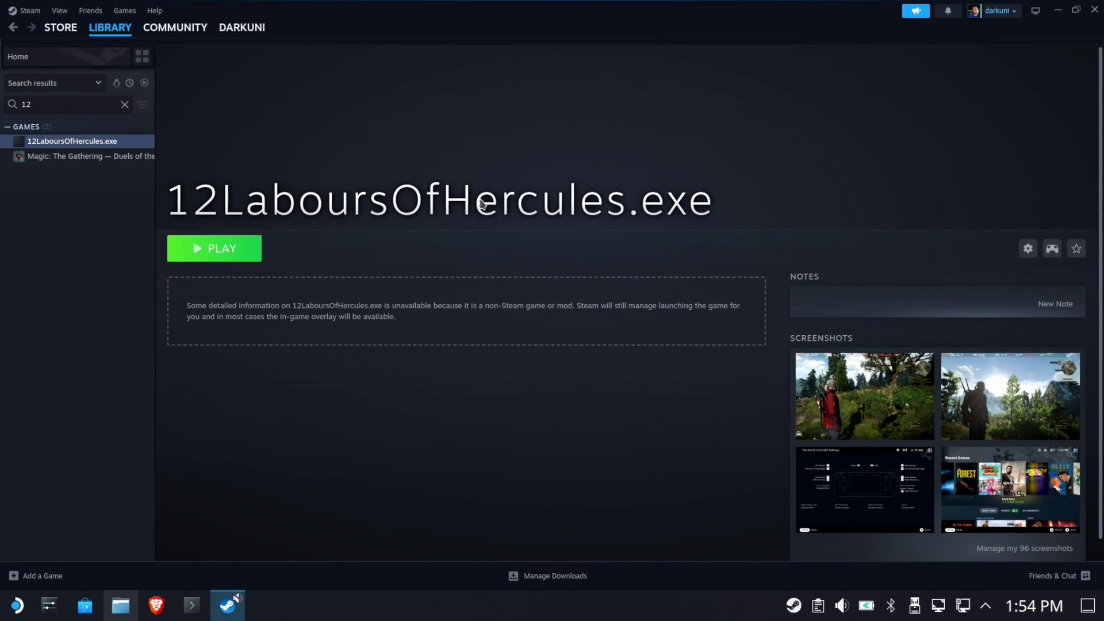
pyautogui.click(214, 249)
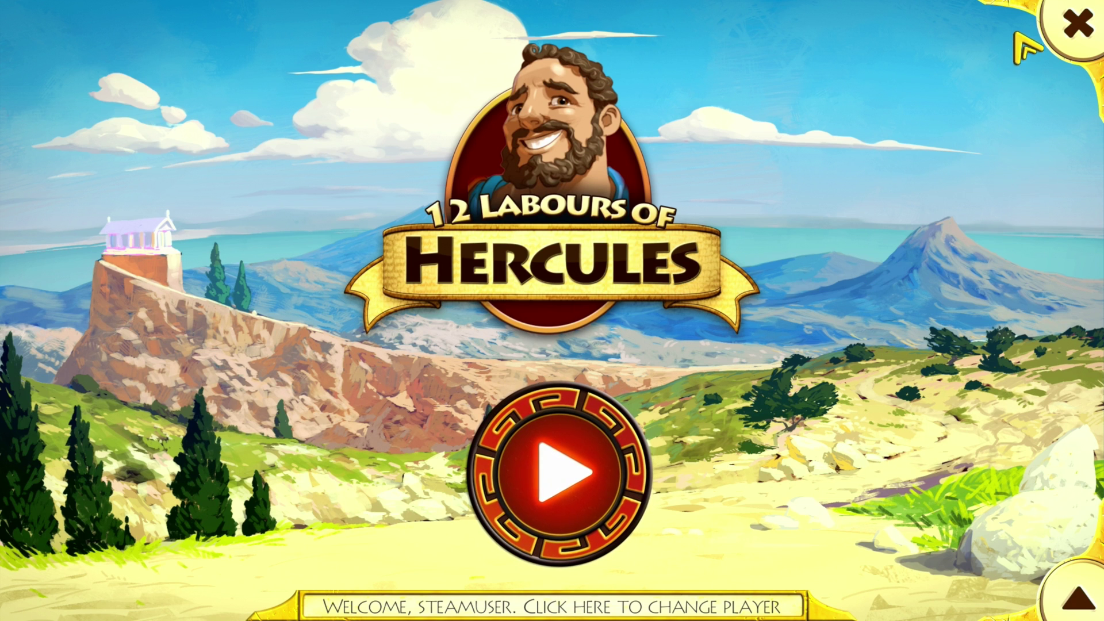
pyautogui.click(1074, 32)
pyautogui.click(493, 386)
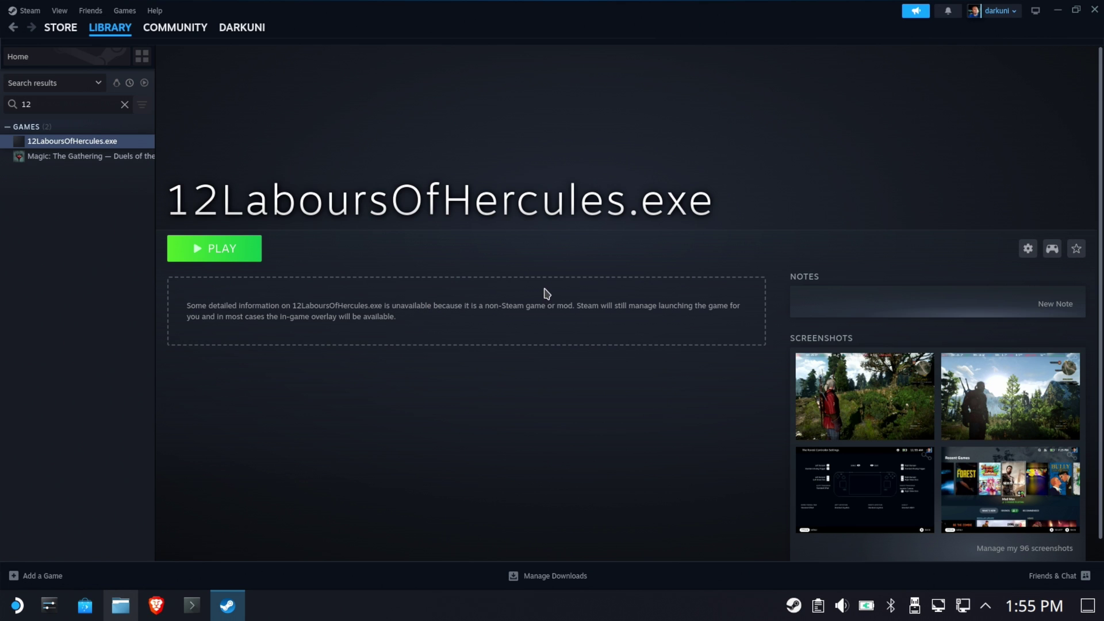
# Bring Dolphin to the front and switch to its Games folder pane.
pyautogui.click(1029, 256)
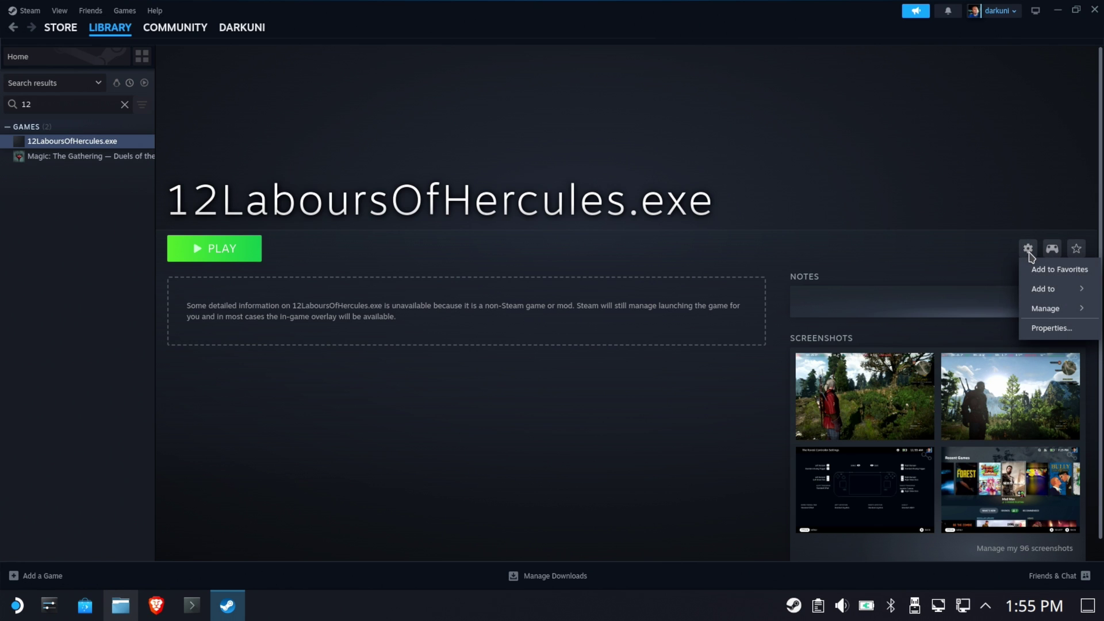
pyautogui.moveTo(1045, 308)
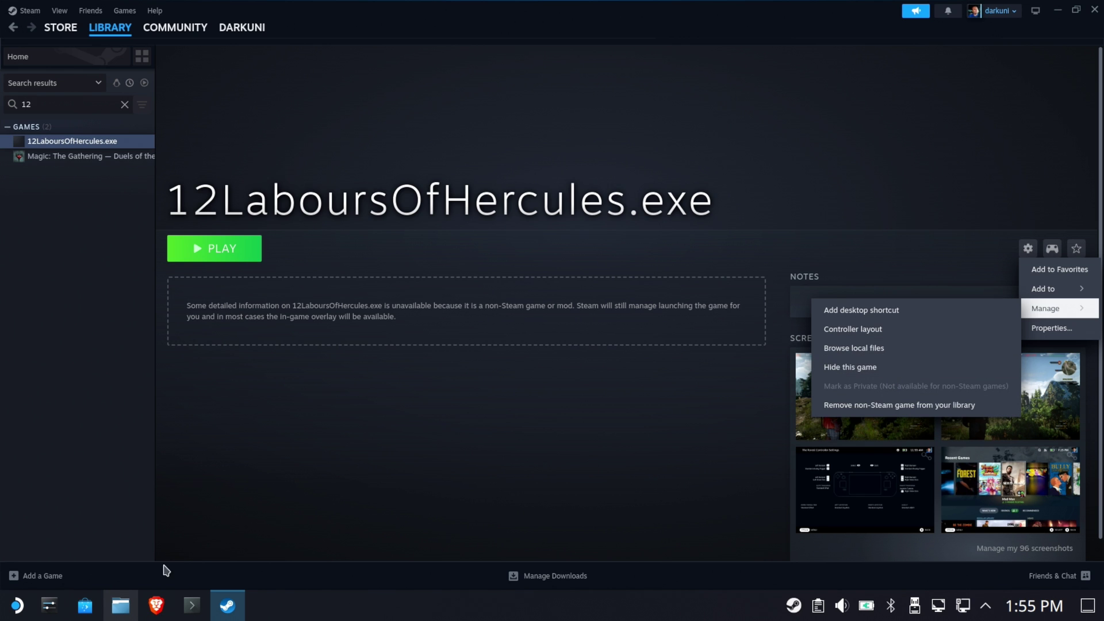
pyautogui.click(115, 611)
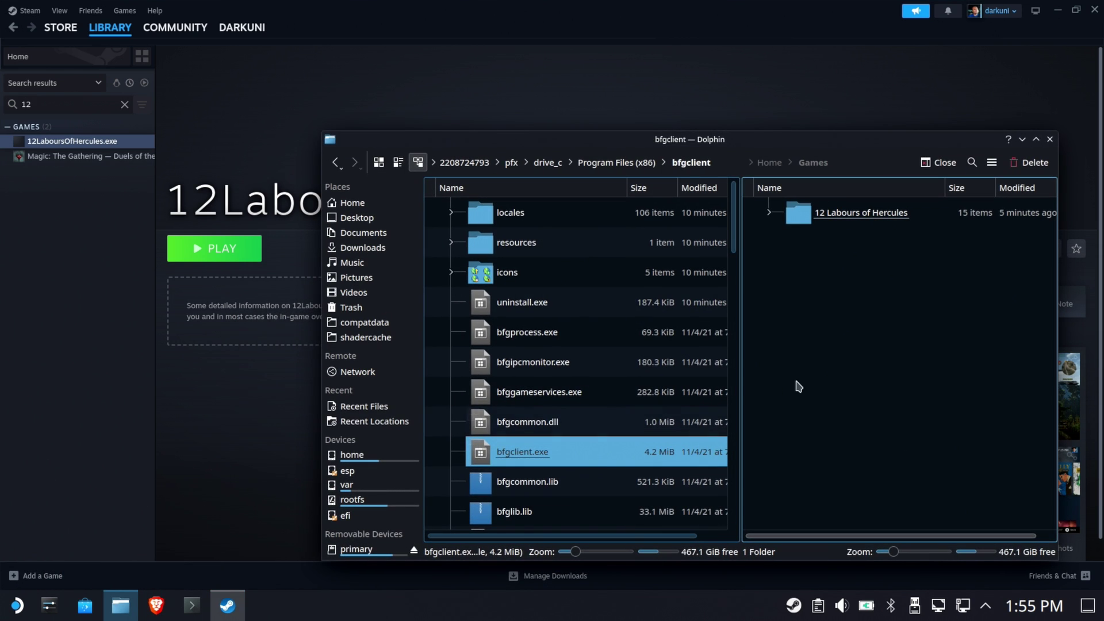
pyautogui.click(902, 298)
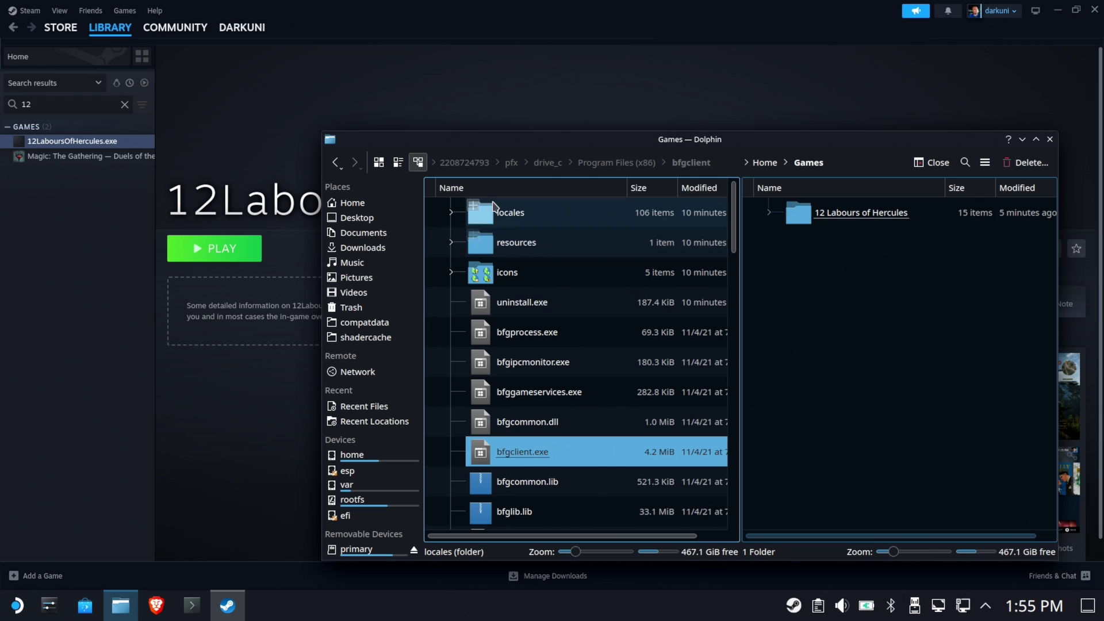
pyautogui.click(461, 163)
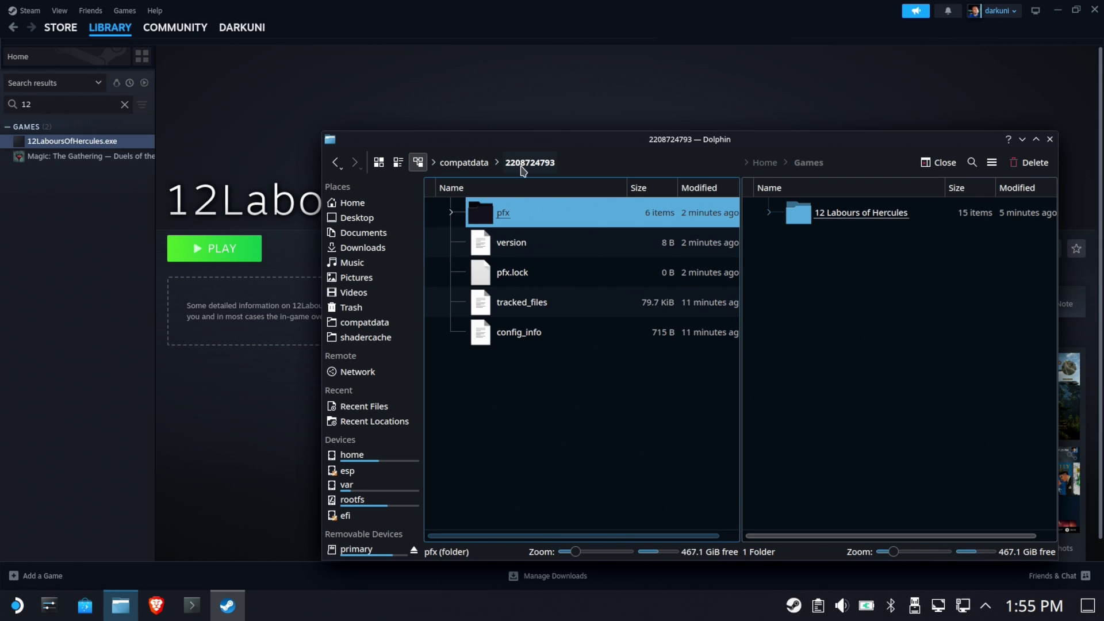
pyautogui.click(474, 164)
pyautogui.click(528, 212)
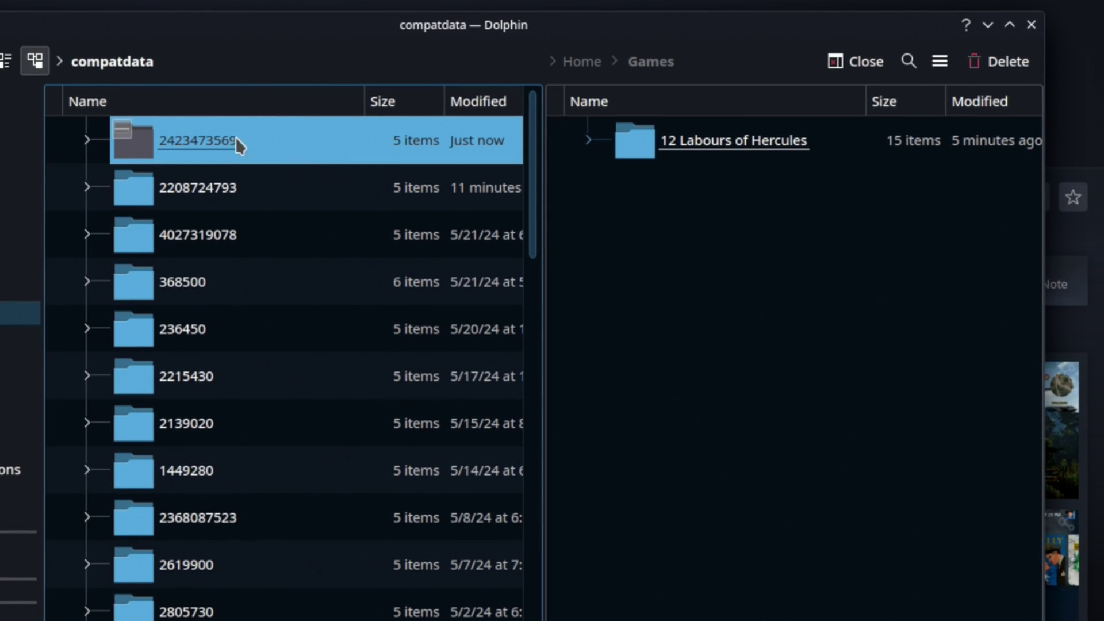
pyautogui.moveTo(192, 142); pyautogui.dragTo(326, 140)
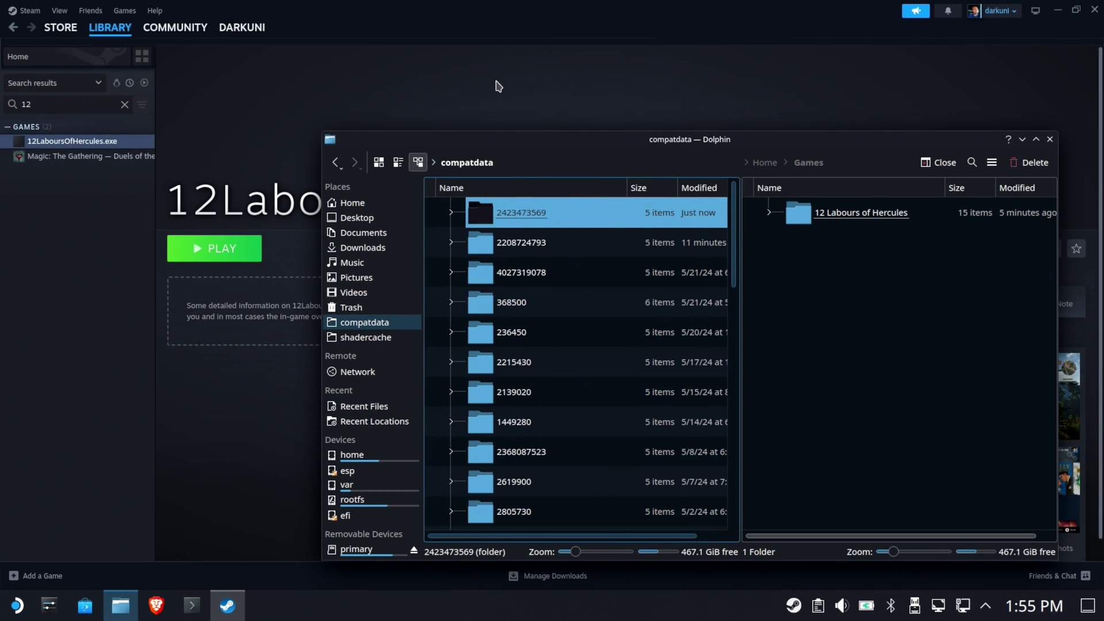
pyautogui.hotkey('alt', 'Tab')
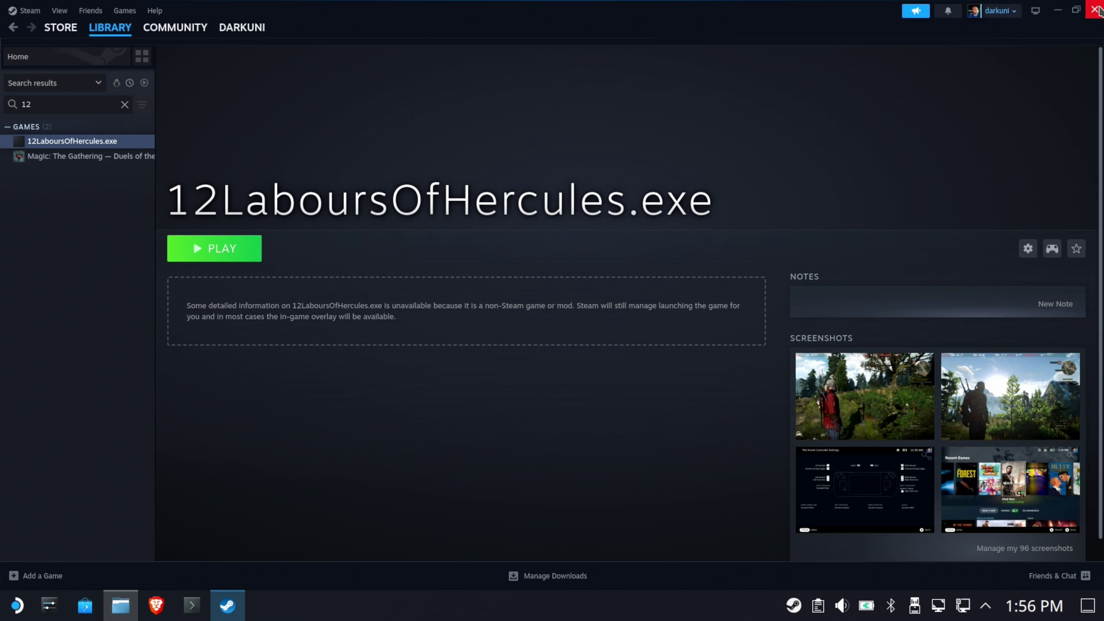
# Close the Steam and Dolphin windows, then use the desktop's Return to Gaming Mode icon.
pyautogui.click(1095, 11)
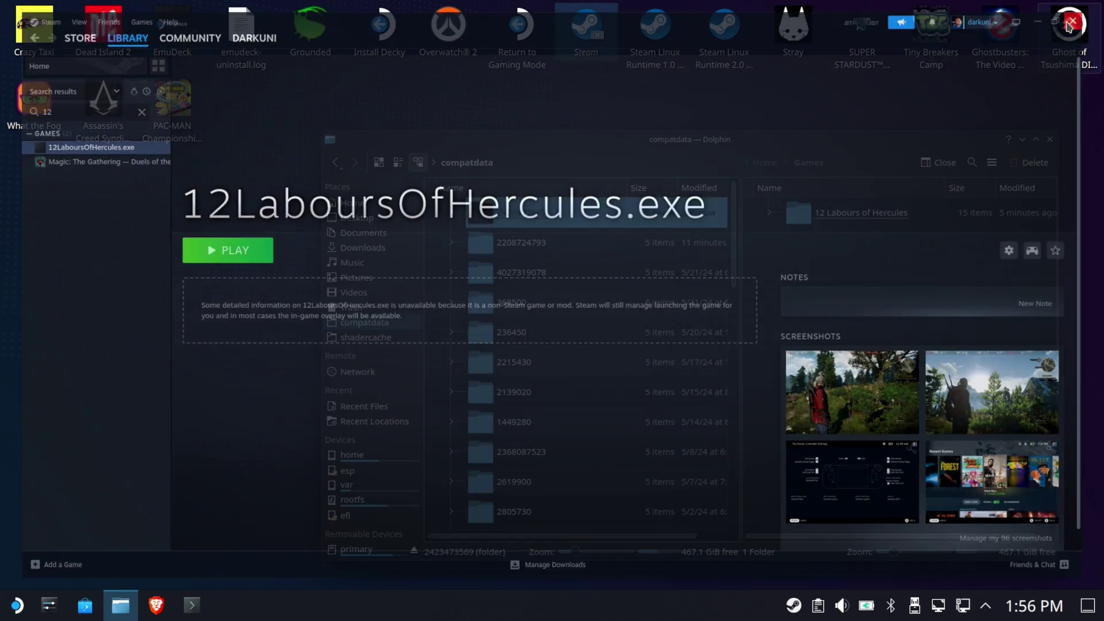
pyautogui.click(1049, 140)
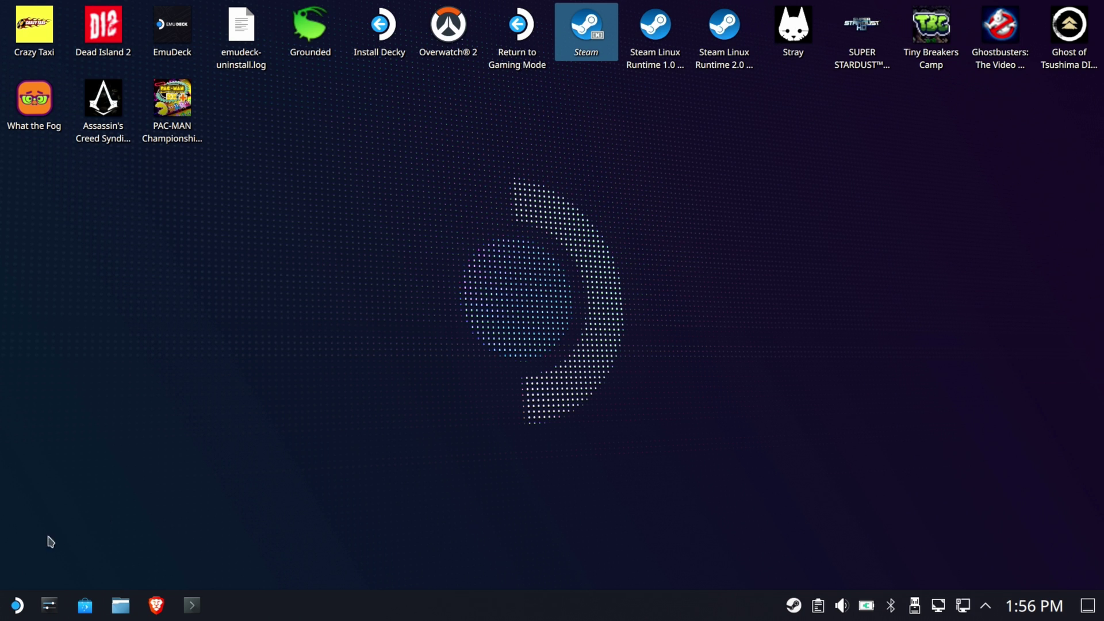
pyautogui.click(15, 611)
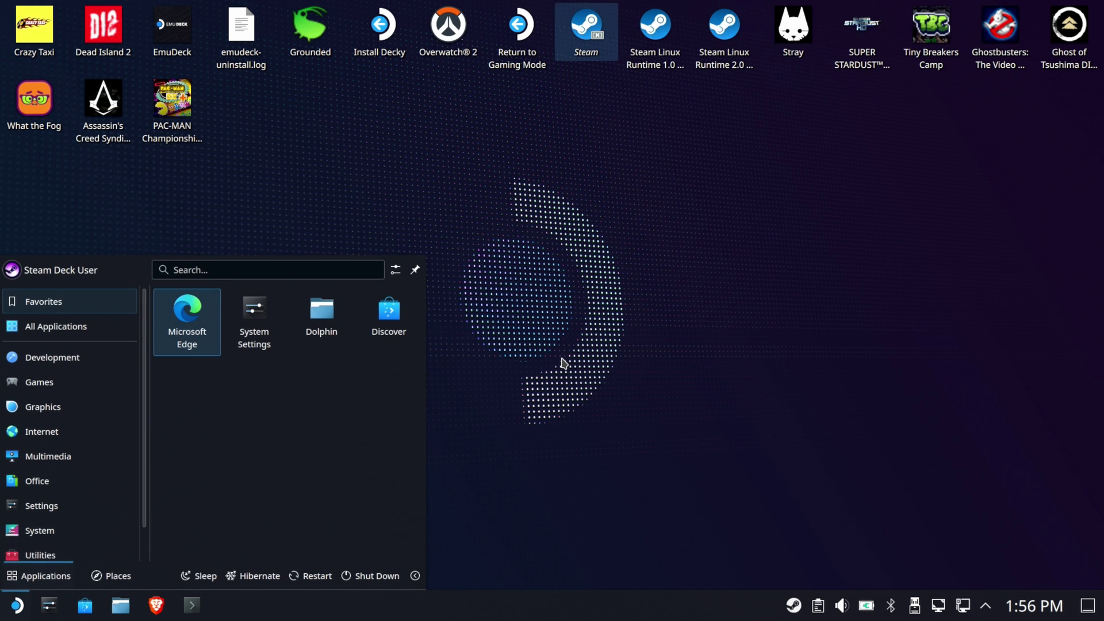
pyautogui.click(563, 363)
pyautogui.doubleClick(513, 50)
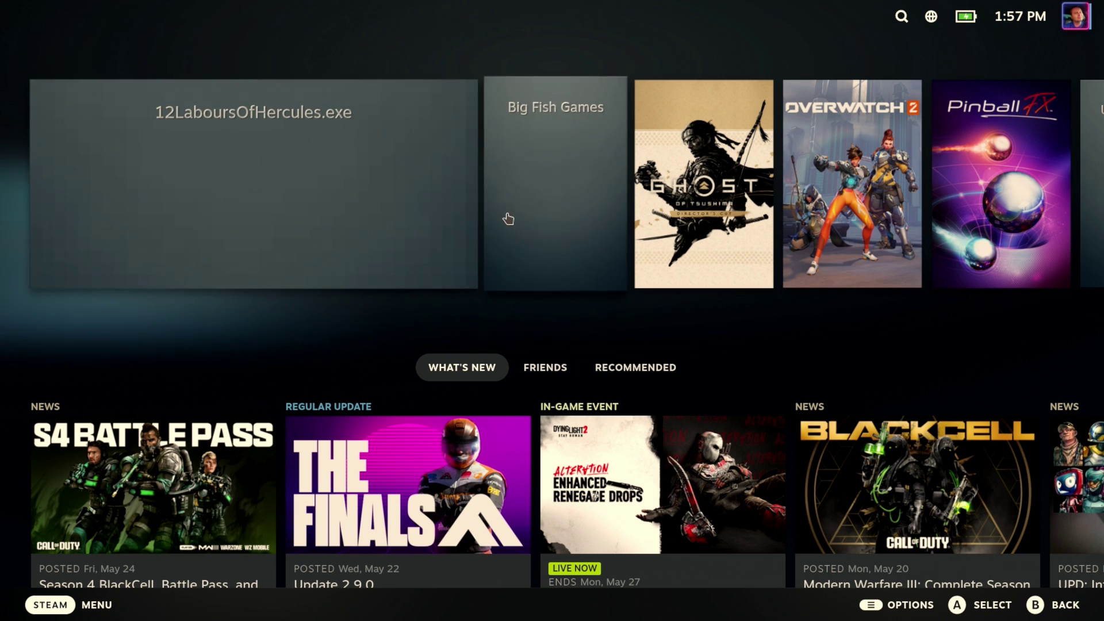
# Apply the Mouse Only controller template to 12LaboursOfHercules.exe, then launch the game with Play.
pyautogui.click(316, 183)
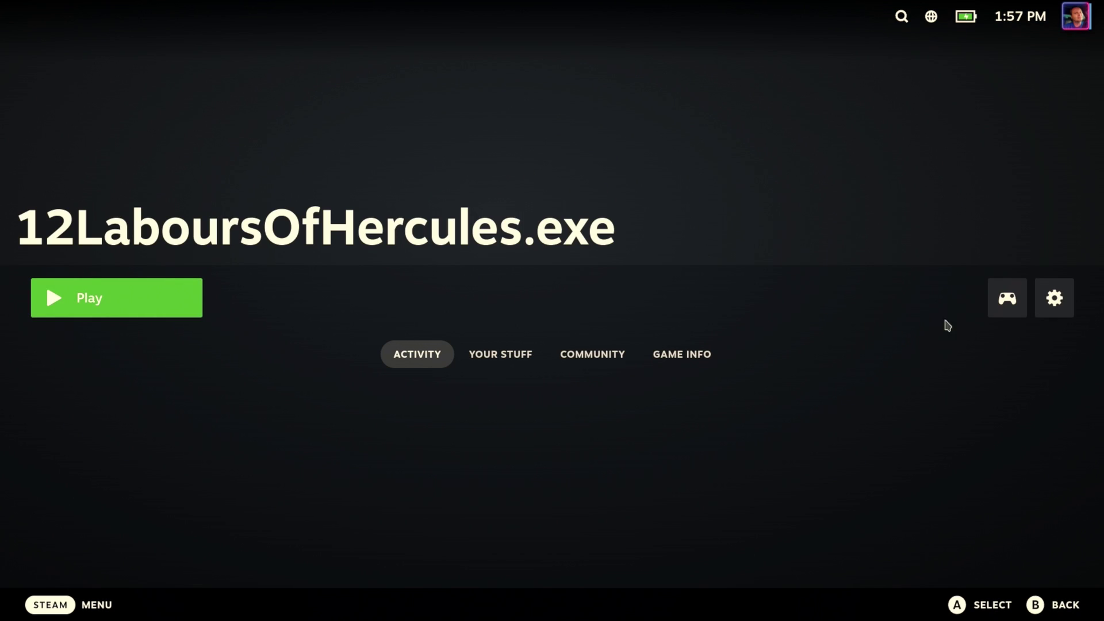
pyautogui.click(996, 304)
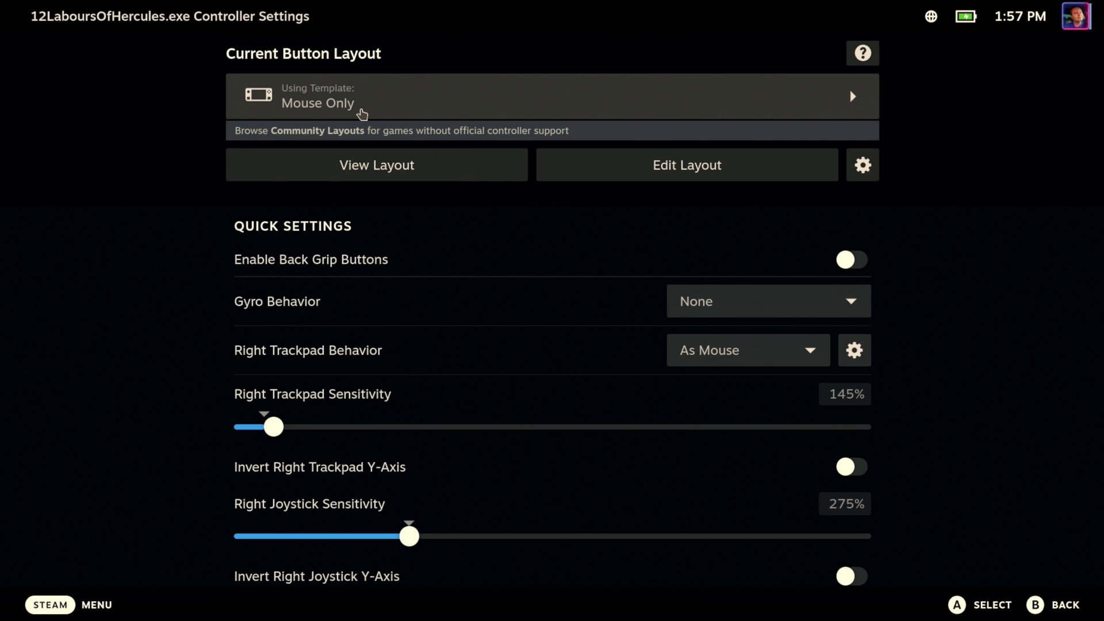
pyautogui.click(425, 105)
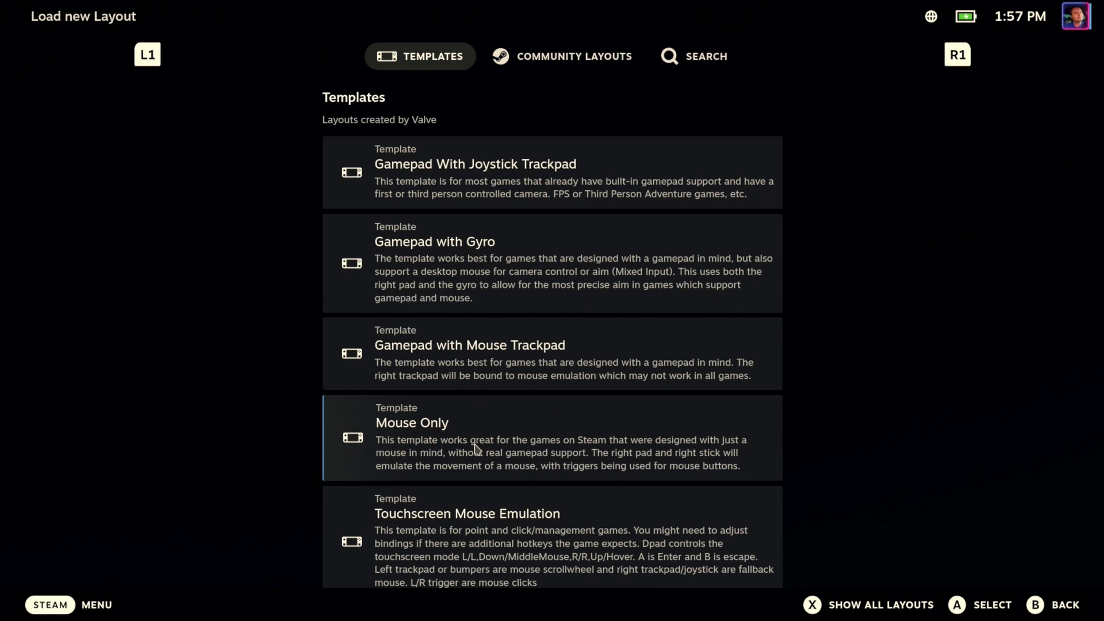
pyautogui.click(451, 442)
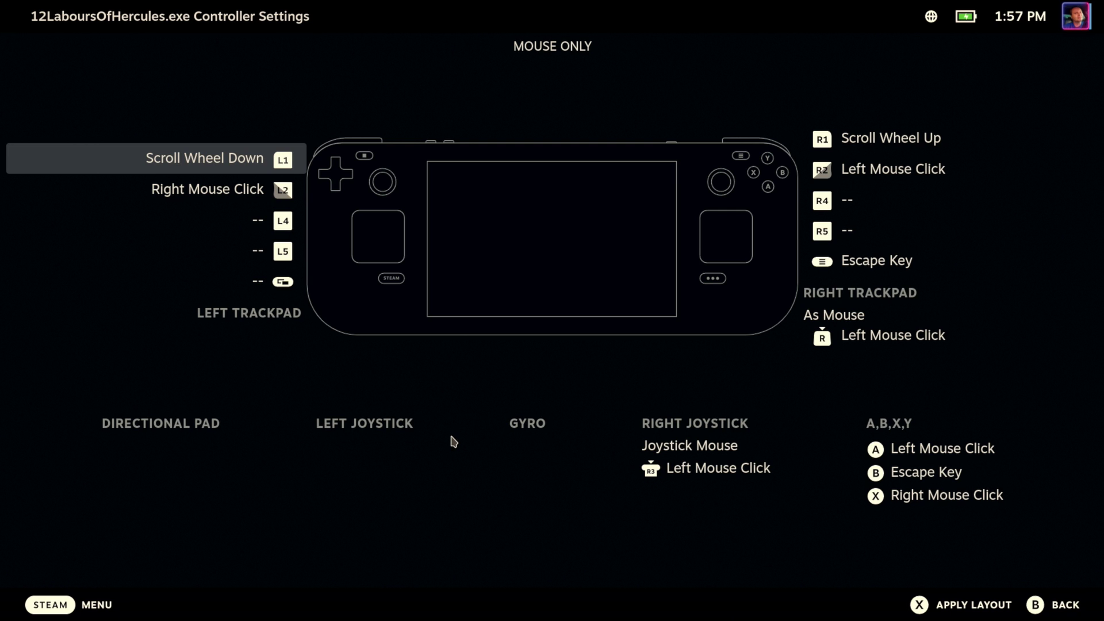
pyautogui.click(973, 604)
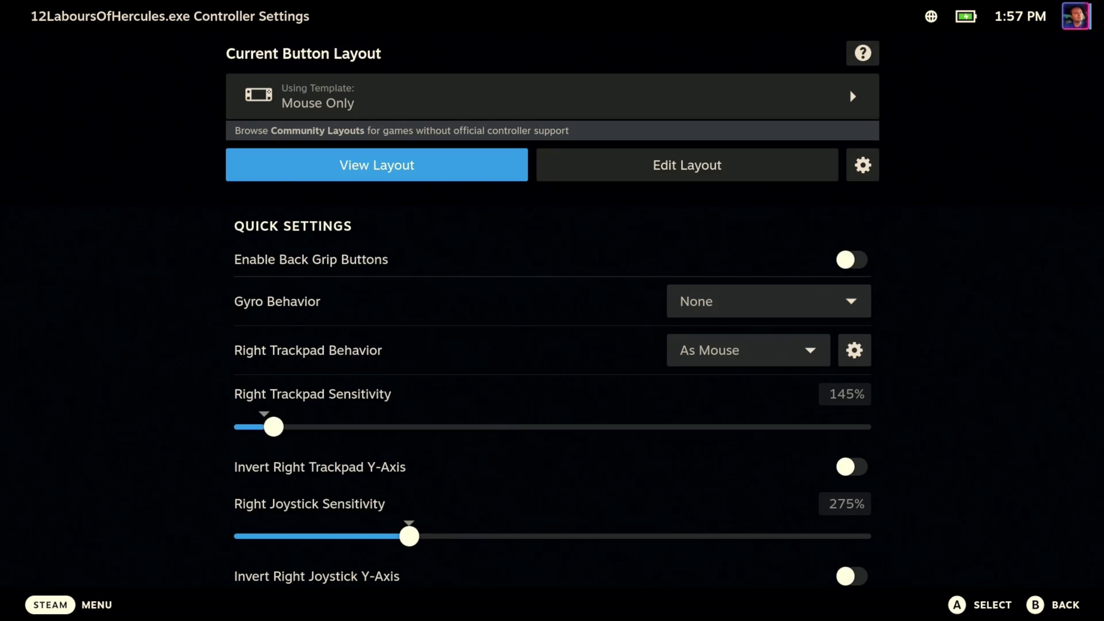
pyautogui.click(1065, 604)
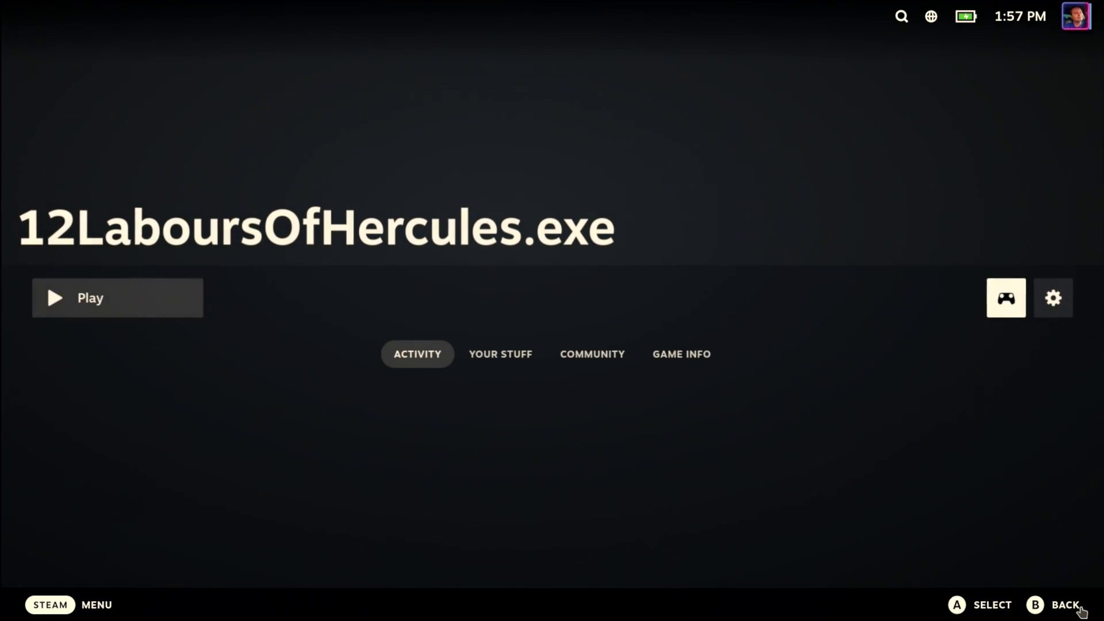
pyautogui.click(158, 298)
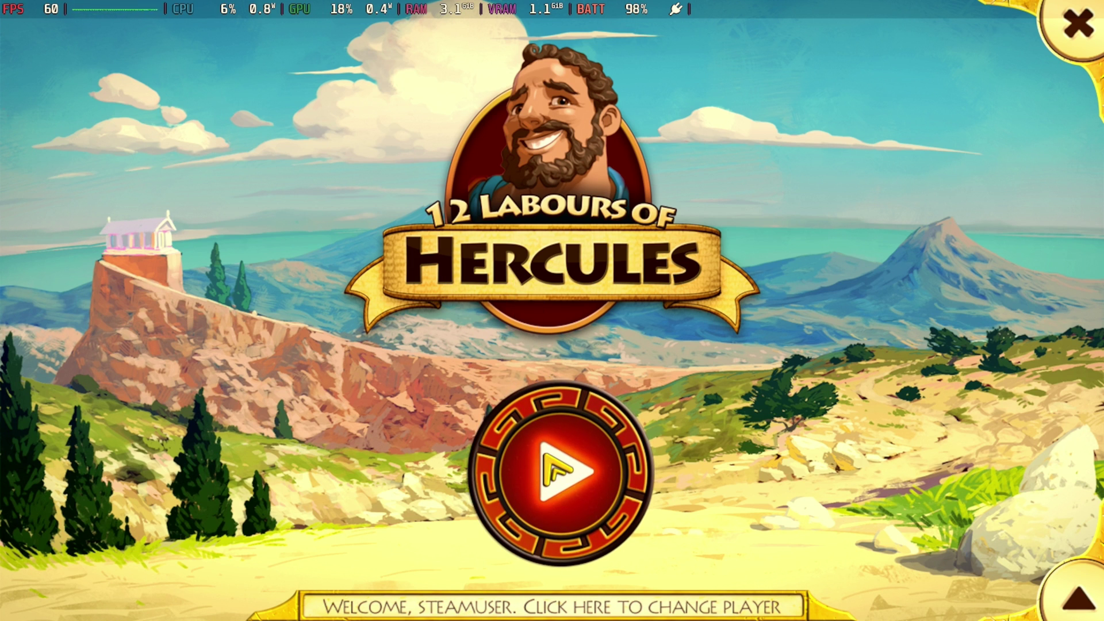
# Start a Relaxed-difficulty game, skip the intro and tips, then pause level 1.1 and quit to the map.
pyautogui.click(542, 455)
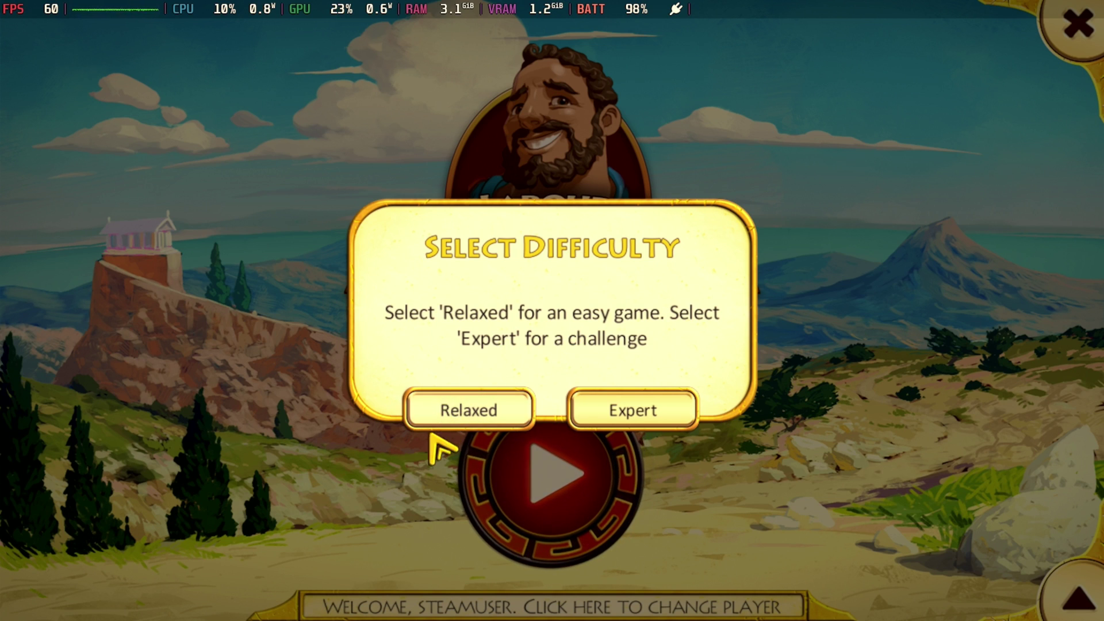
pyautogui.click(452, 407)
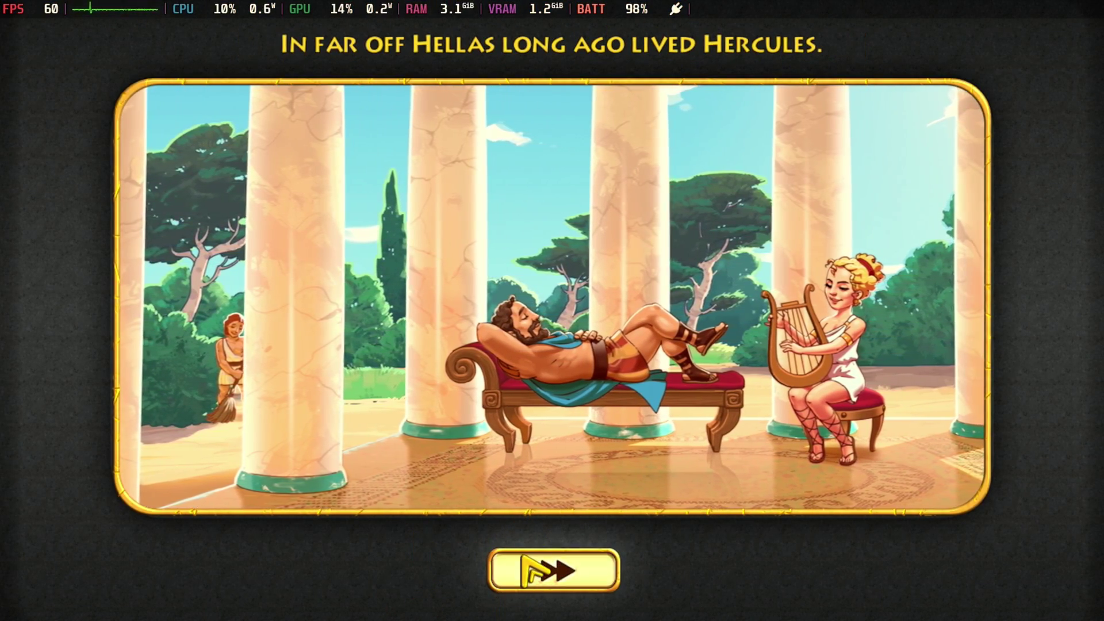
pyautogui.click(524, 556)
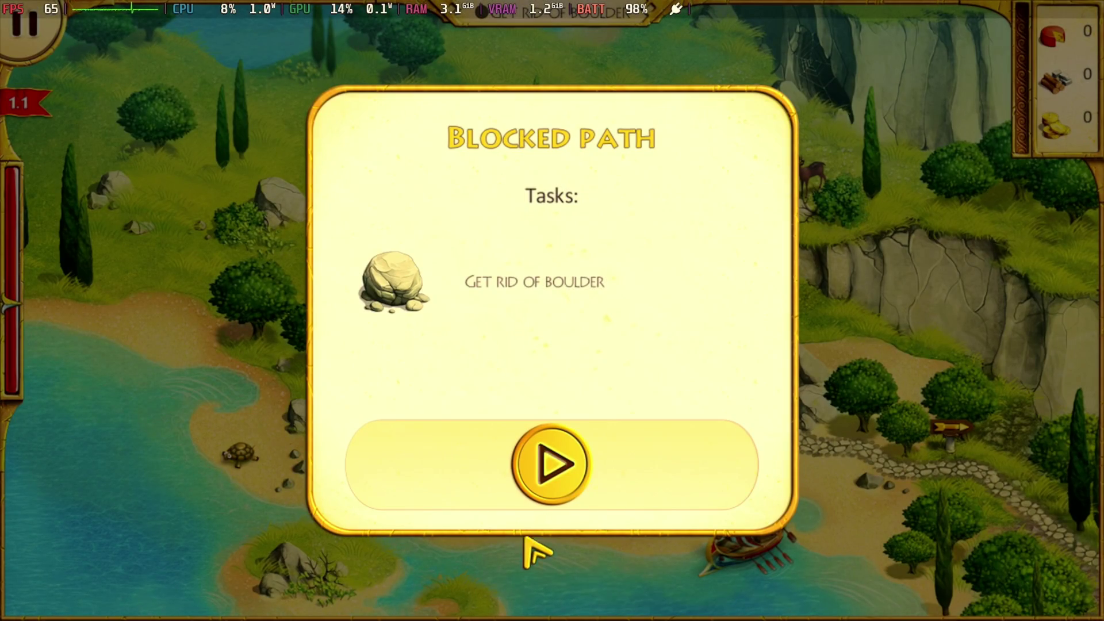
pyautogui.click(543, 454)
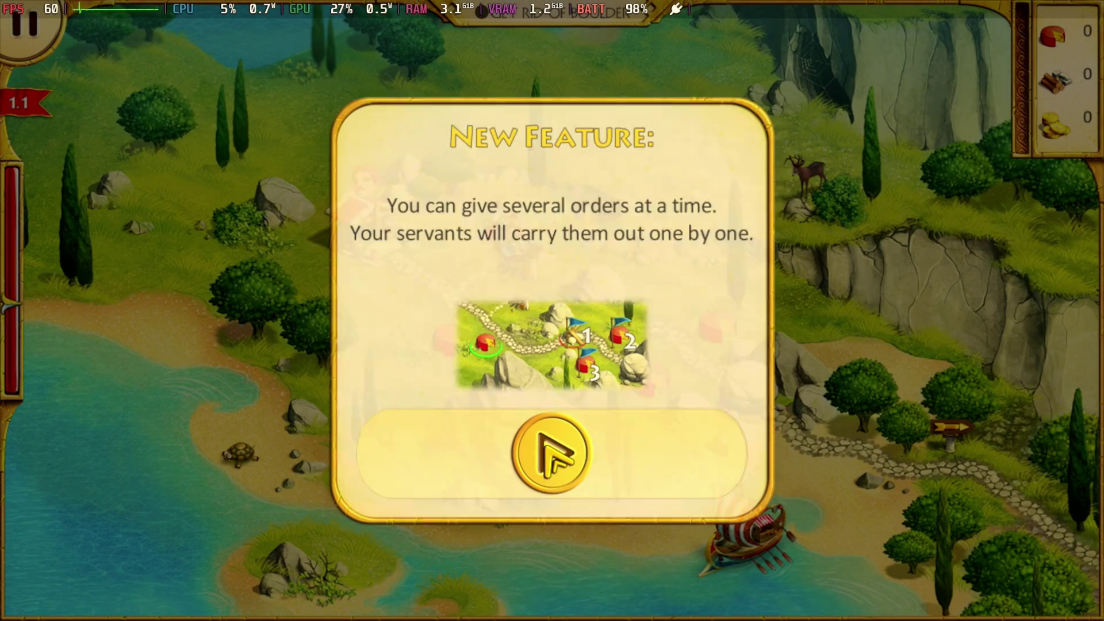
pyautogui.click(549, 454)
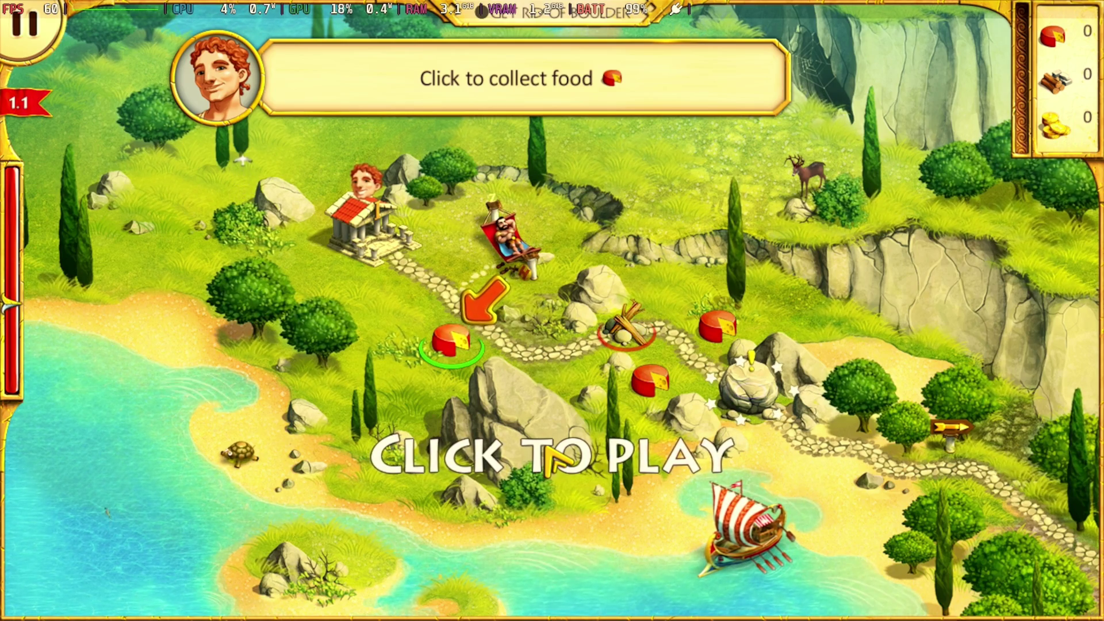
pyautogui.click(24, 24)
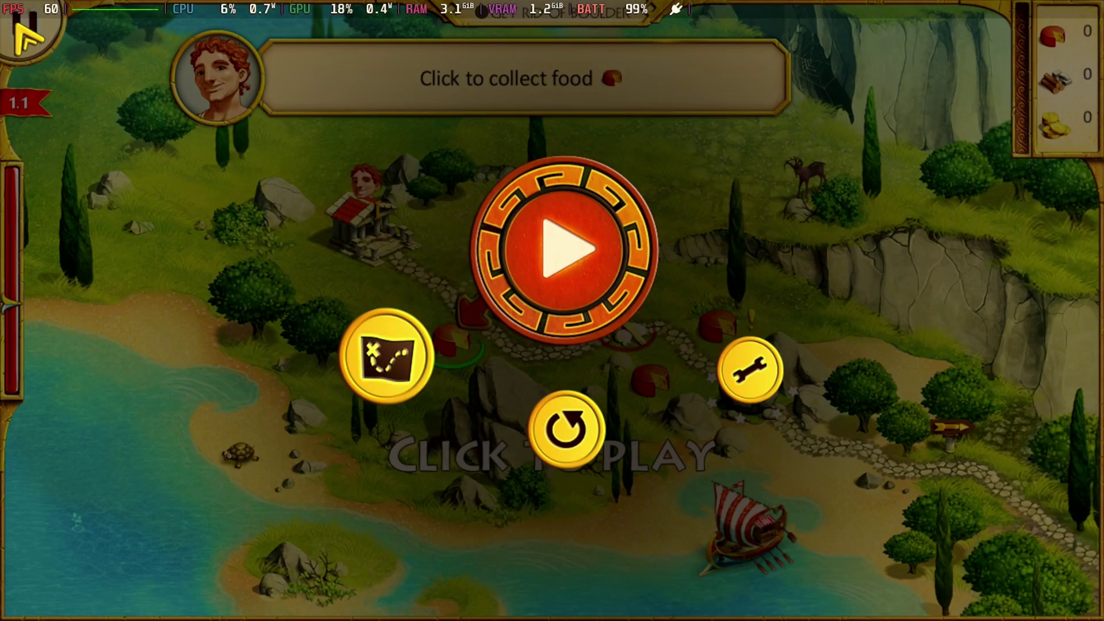
pyautogui.click(409, 377)
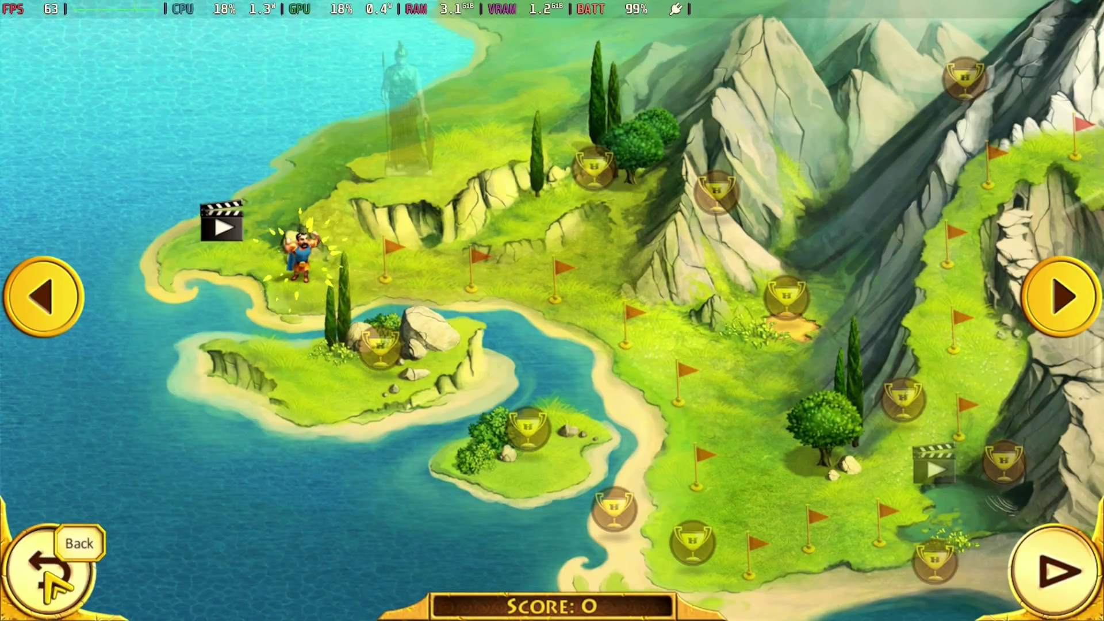
# Return to the title screen and exit the game, confirming the prompt.
pyautogui.click(47, 574)
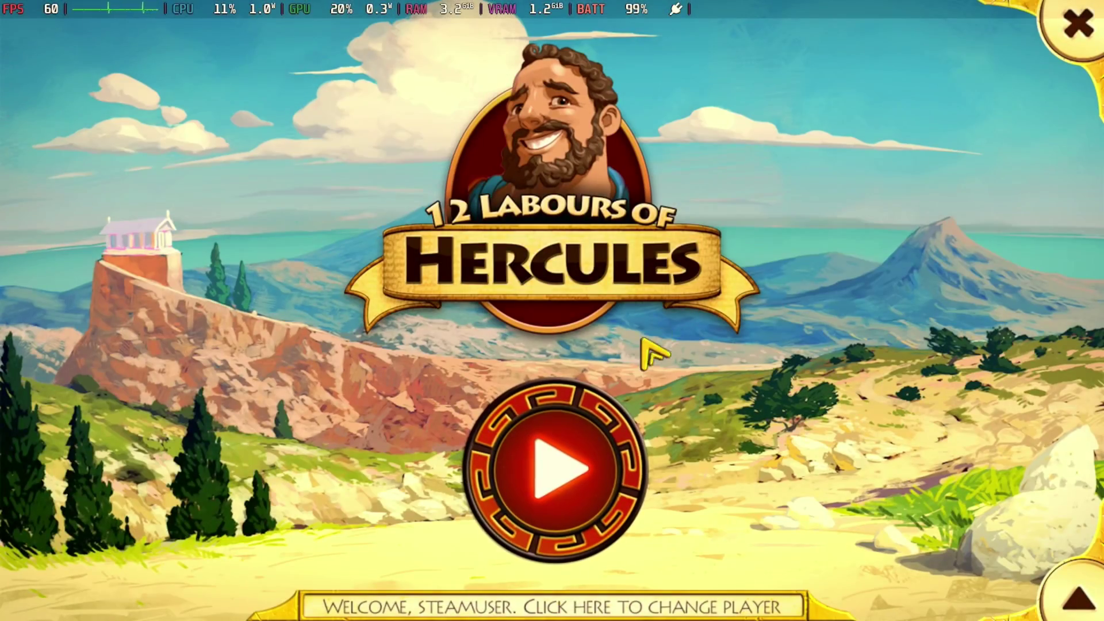
pyautogui.click(1077, 24)
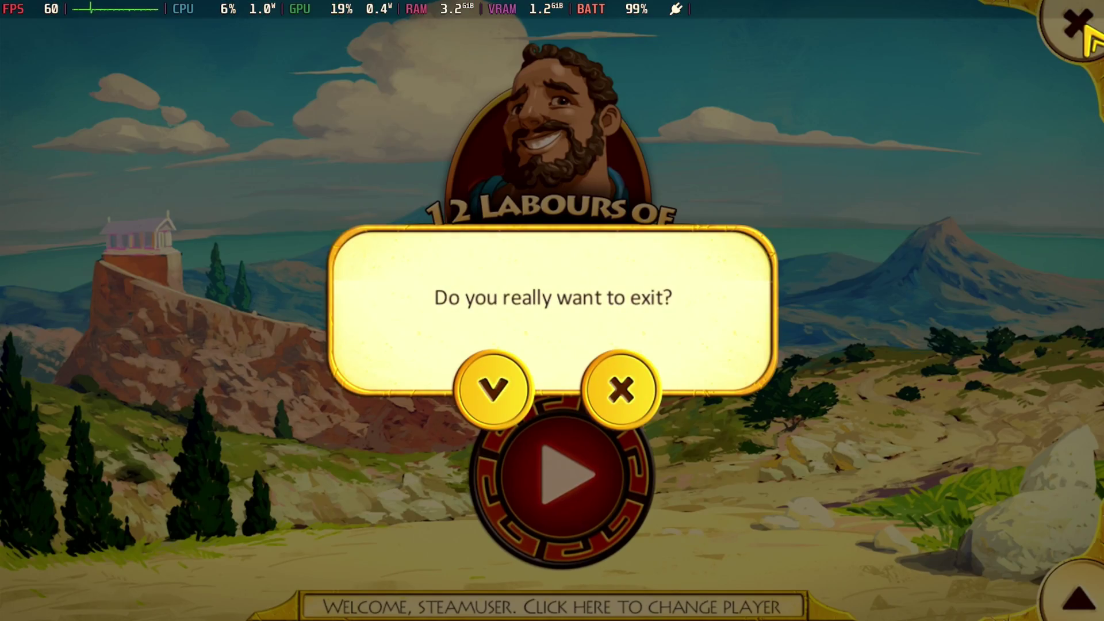
pyautogui.click(621, 384)
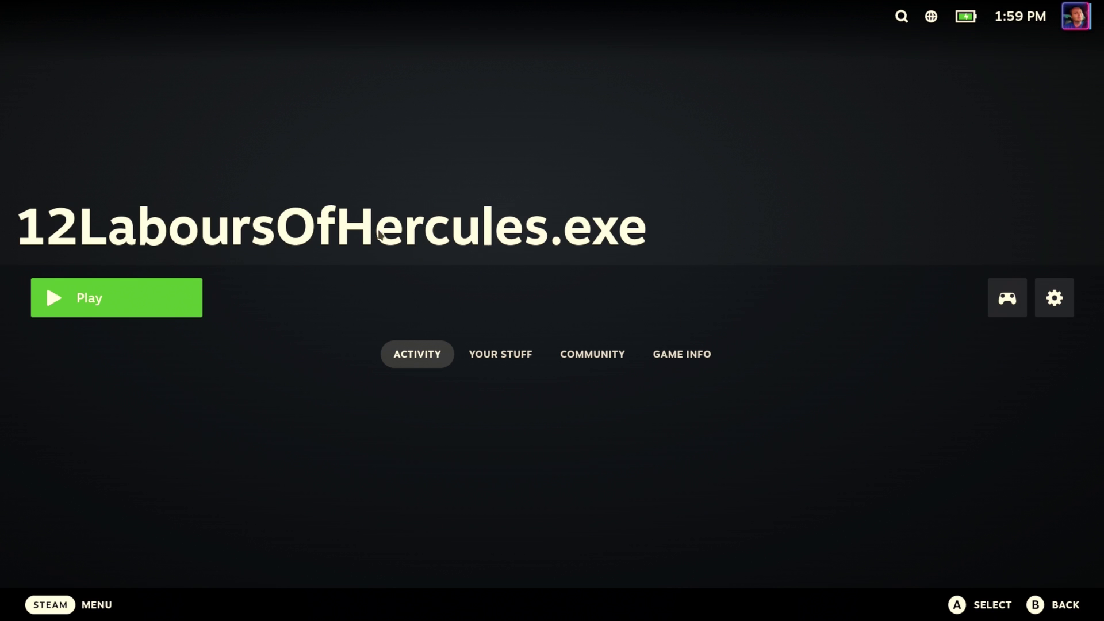
# Remove 12LaboursOfHercules.exe from the library via gear menu > Manage > Remove non-Steam game.
pyautogui.click(1051, 297)
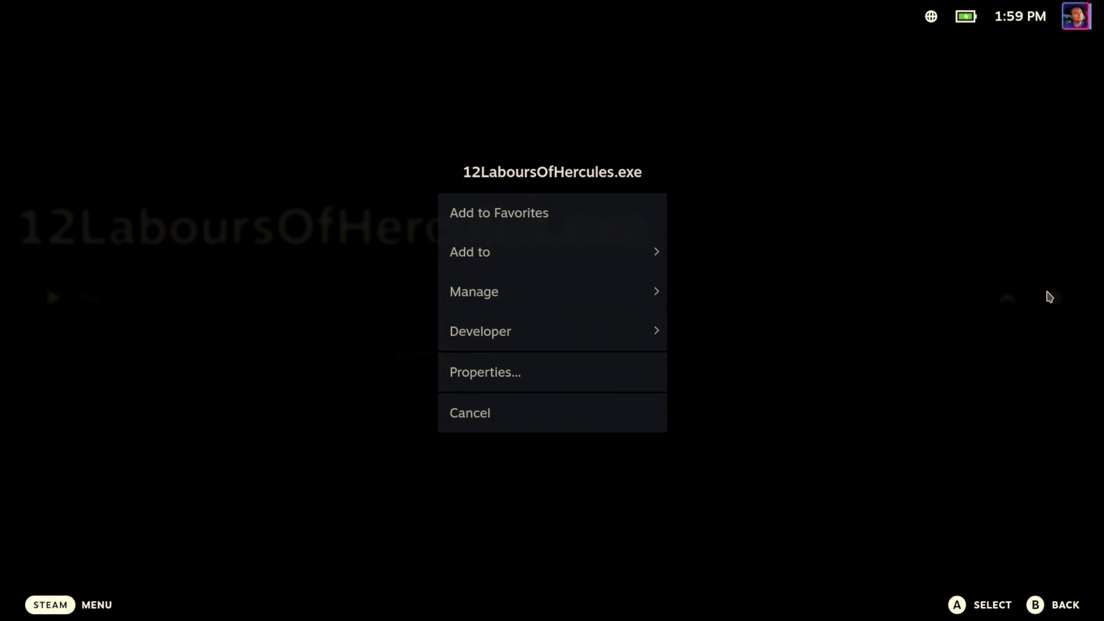
pyautogui.click(581, 292)
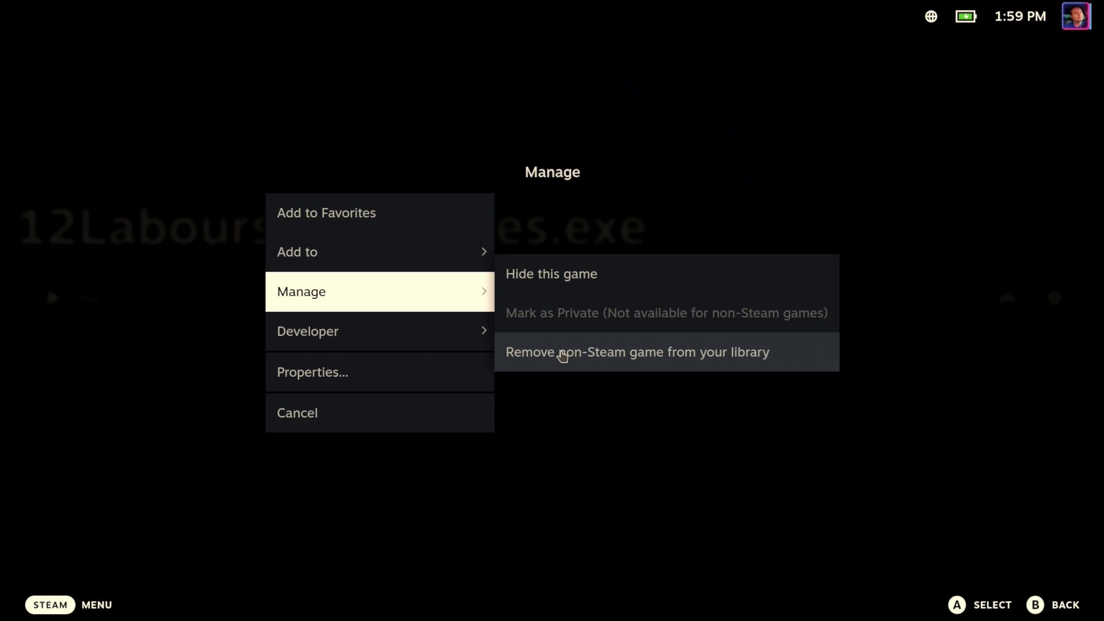
pyautogui.click(630, 360)
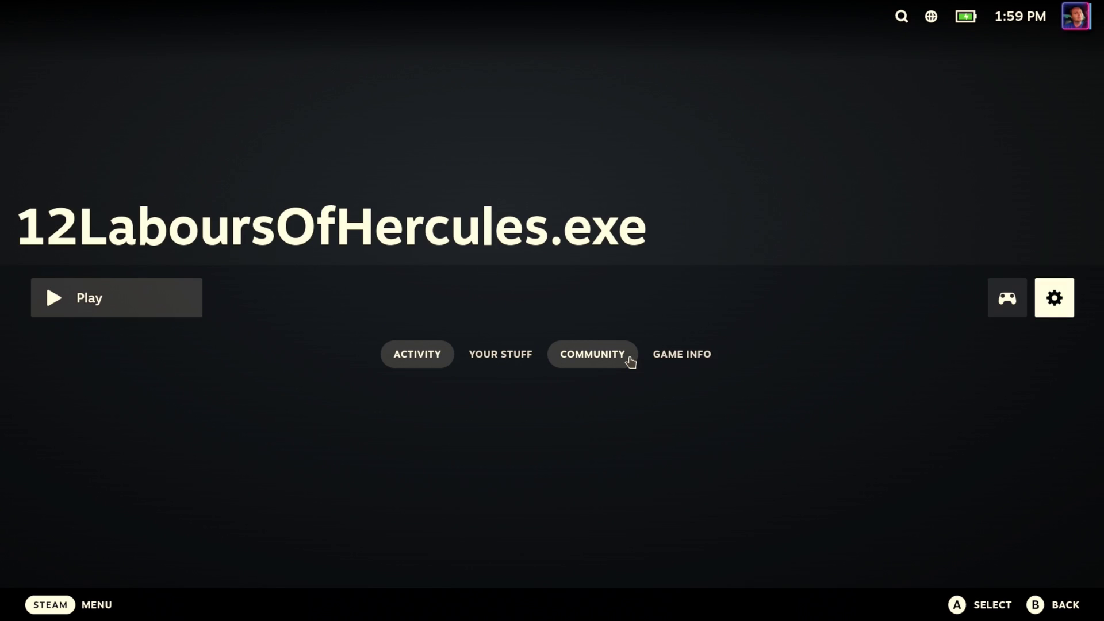